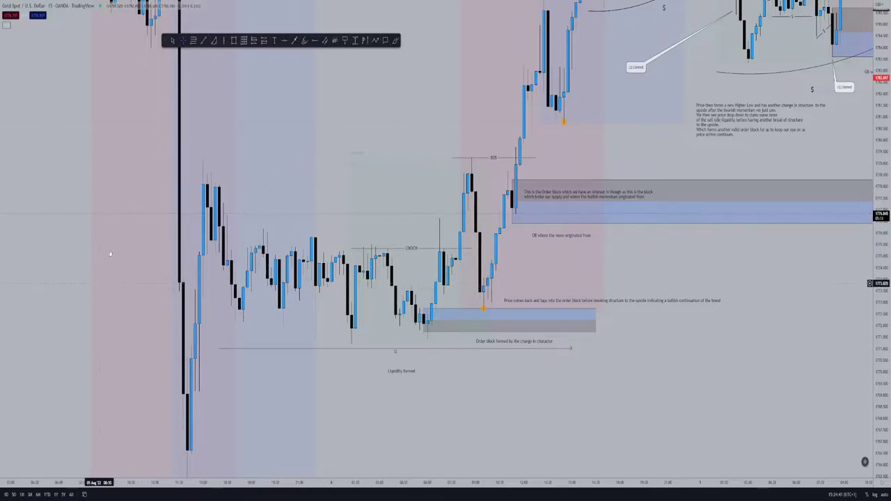
# - Circle the candles that formed the lower order block with a freehand brush stroke and delete the circle
pyautogui.moveTo(100, 284); pyautogui.dragTo(137, 154)
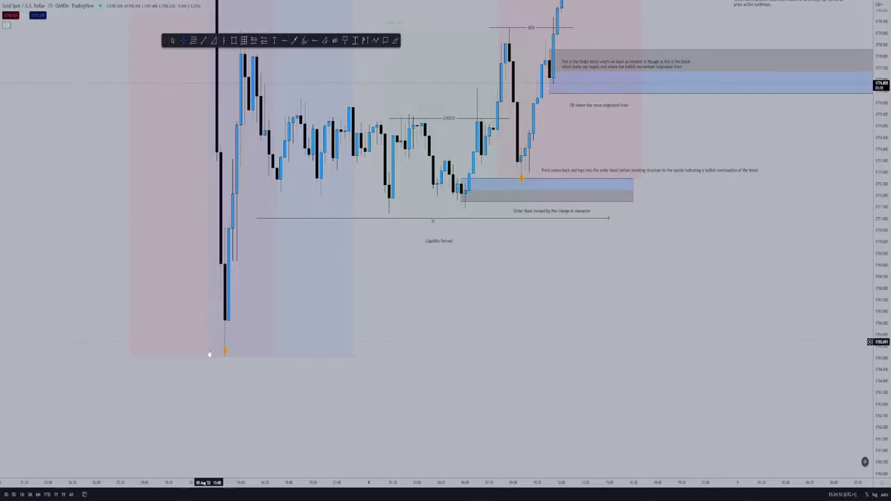
pyautogui.moveTo(284, 267); pyautogui.dragTo(240, 376)
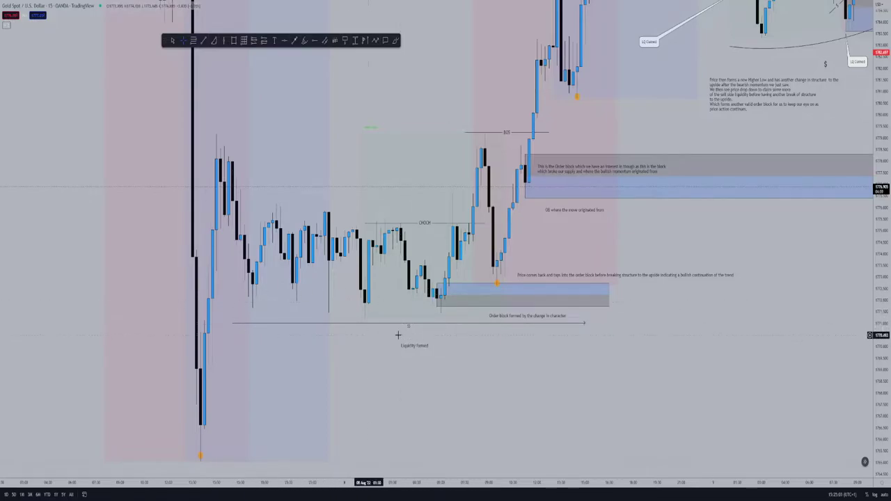
pyautogui.moveTo(481, 350); pyautogui.dragTo(389, 375)
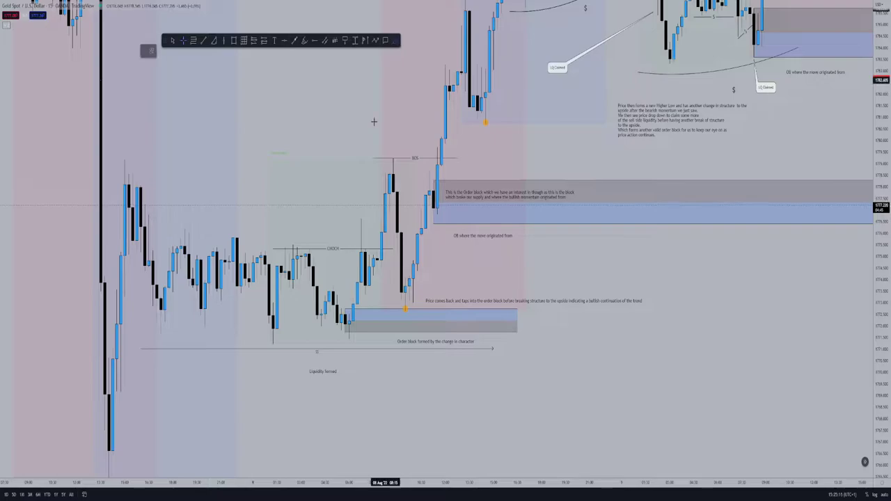
pyautogui.moveTo(346, 305)
pyautogui.mouseDown()
pyautogui.moveTo(340, 336)
pyautogui.moveTo(354, 315)
pyautogui.mouseUp()
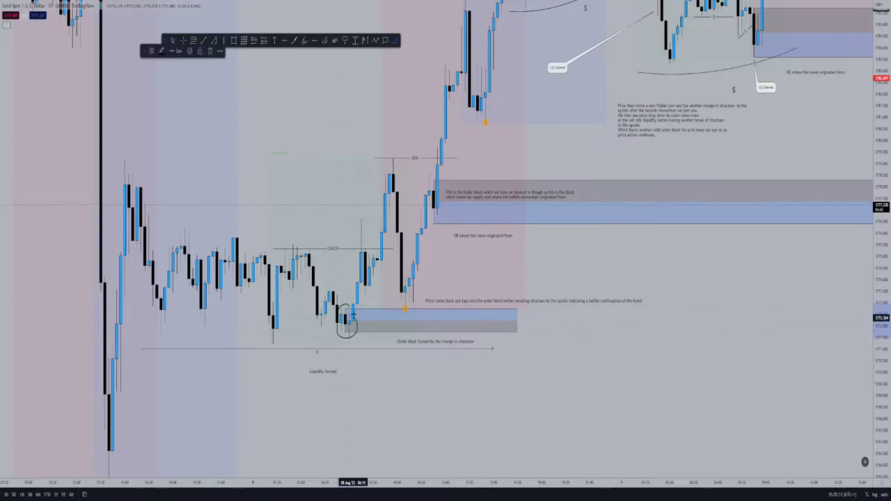
pyautogui.press('Delete')
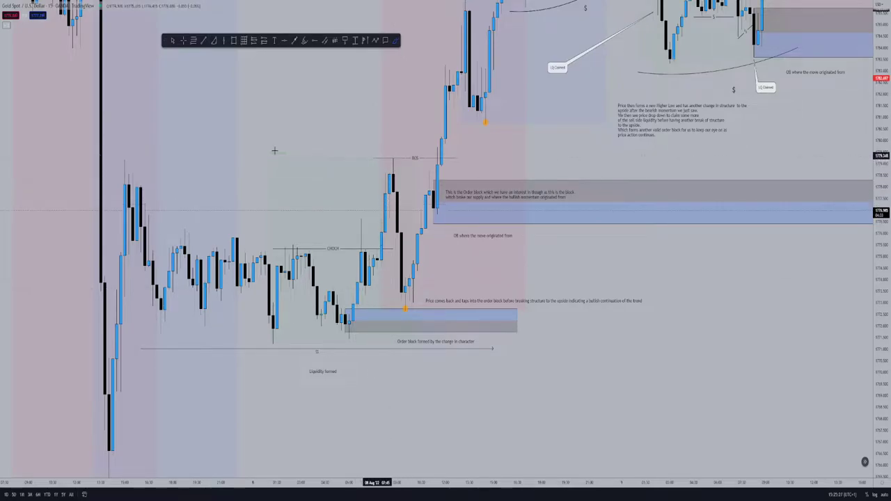
# - Place a horizontal ray from the 5 Aug swing high across to the BOS level and remove it
pyautogui.click(316, 42)
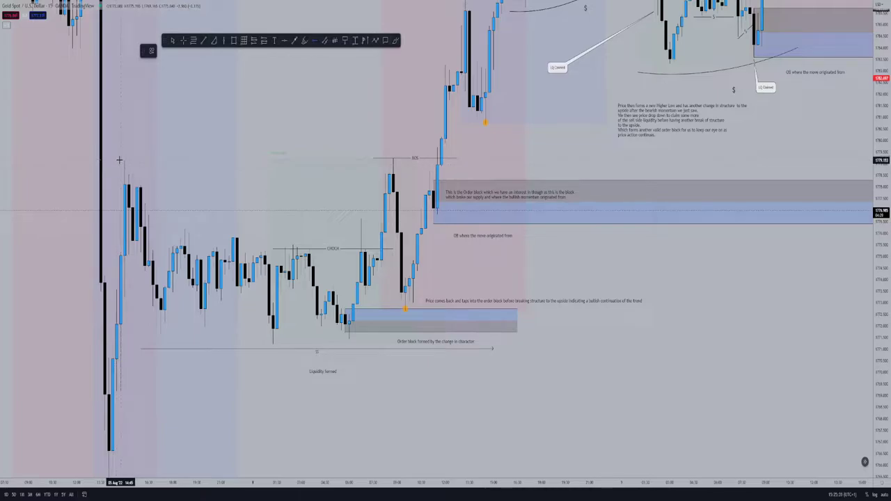
pyautogui.click(120, 160)
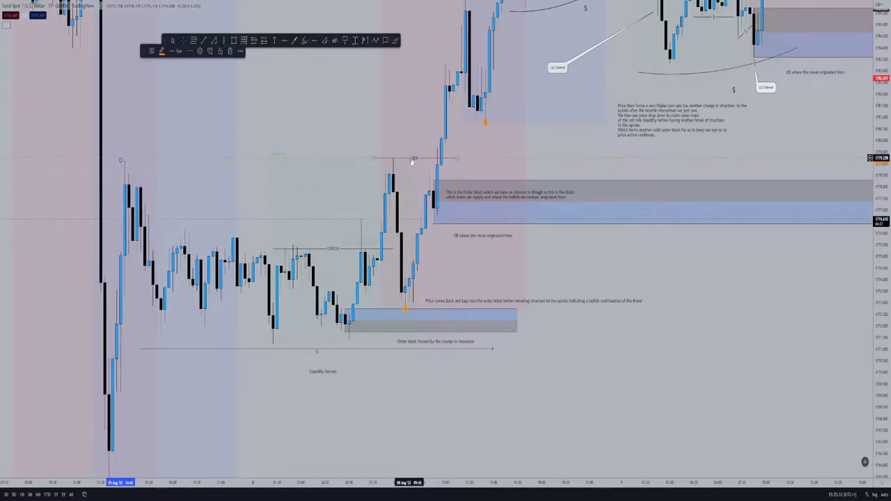
pyautogui.press('Escape')
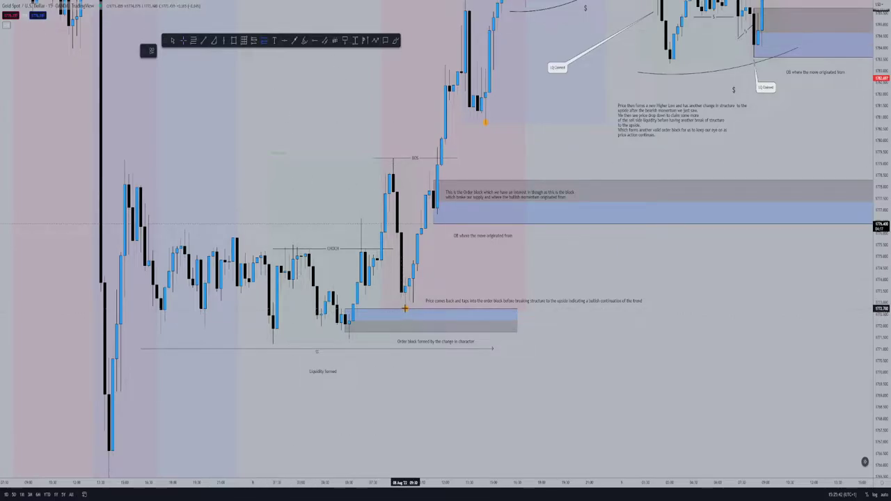
# - Place a long position at the lower order block retest, stop about 2.0 below entry and target about 6.5 above at the BOS line, and delete it
pyautogui.click(405, 309)
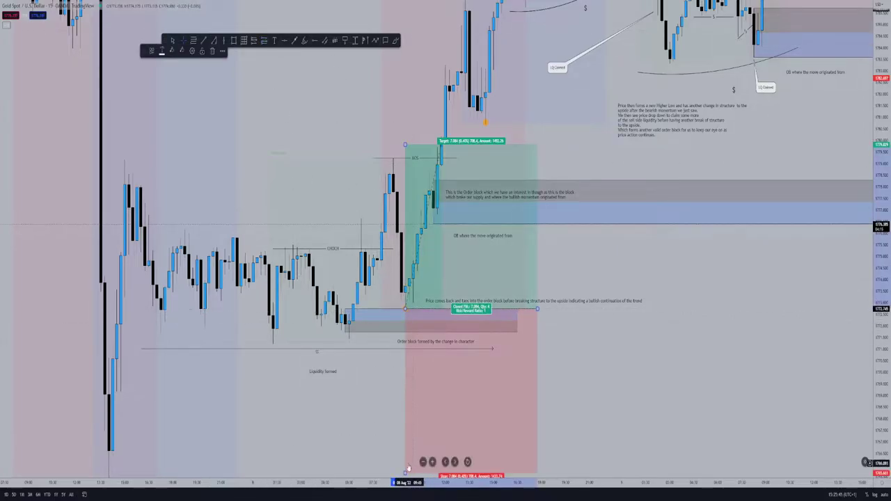
pyautogui.moveTo(405, 472); pyautogui.dragTo(410, 355)
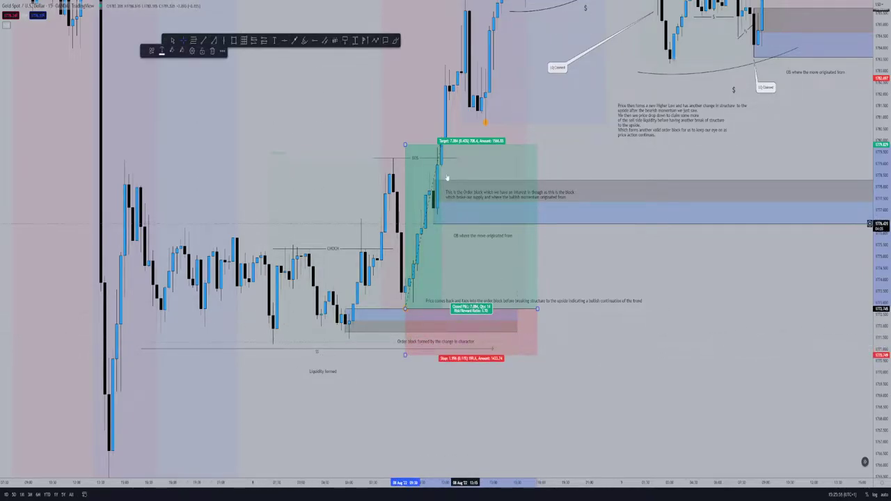
pyautogui.moveTo(404, 145); pyautogui.dragTo(406, 160)
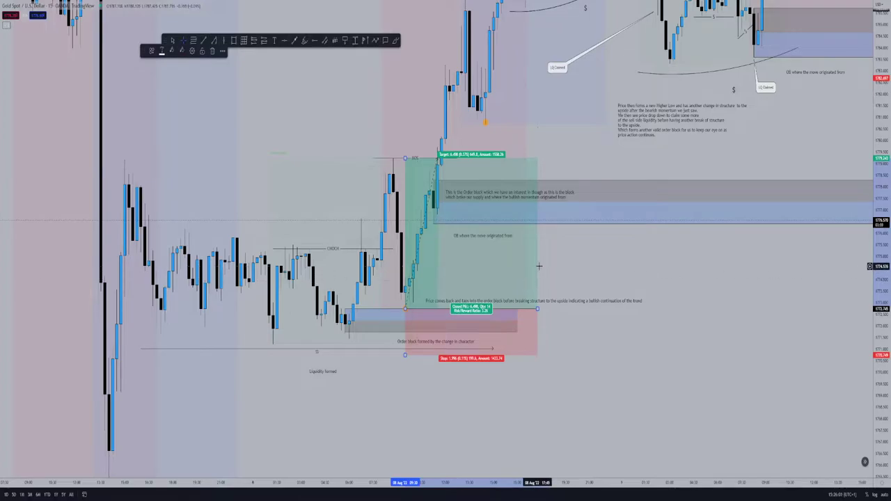
pyautogui.press('Delete')
# - Mark the swing high at the BOS line, circle the candles where the 1777 area order block starts, and delete the brush marks
pyautogui.moveTo(577, 250)
pyautogui.mouseDown()
pyautogui.moveTo(557, 244)
pyautogui.moveTo(533, 369)
pyautogui.mouseUp()
pyautogui.moveTo(533, 258); pyautogui.dragTo(448, 273)
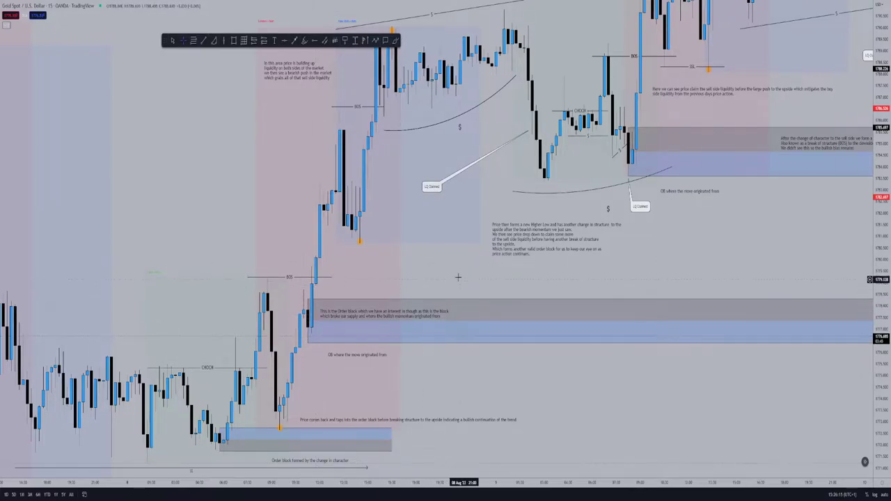
pyautogui.moveTo(457, 278); pyautogui.dragTo(504, 247)
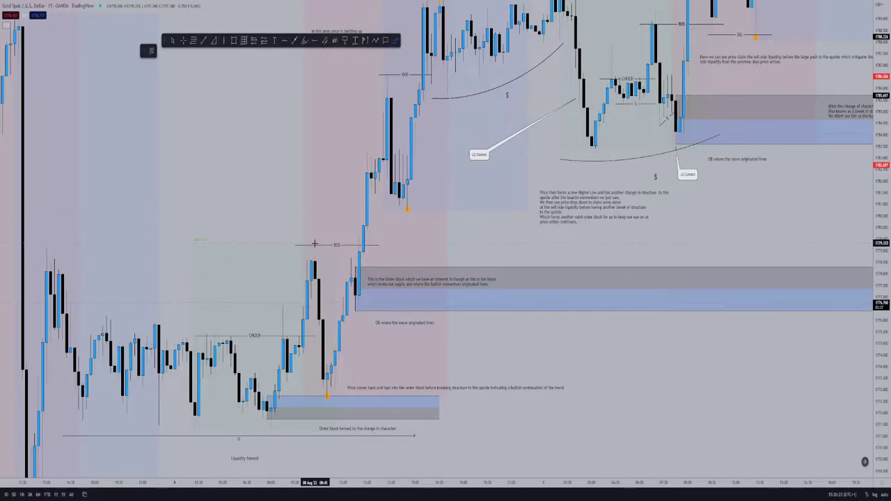
pyautogui.click(315, 243)
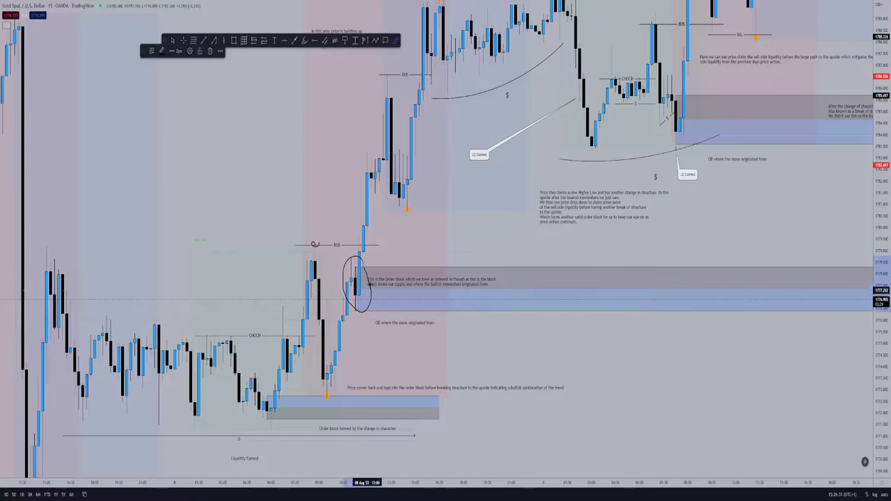
pyautogui.press('Delete')
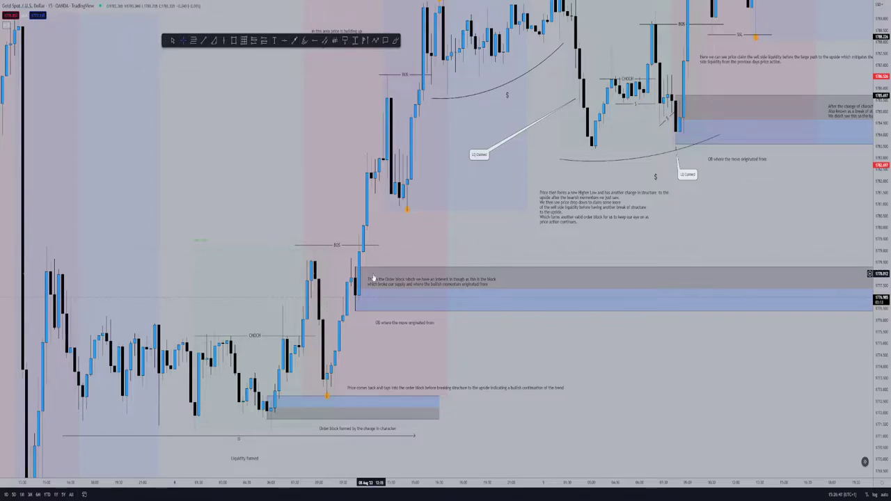
# - Circle the early 9 Aug bearish drop, trace the curved sell-side liquidity line before it, and undo both brush strokes
pyautogui.moveTo(500, 218); pyautogui.dragTo(433, 332)
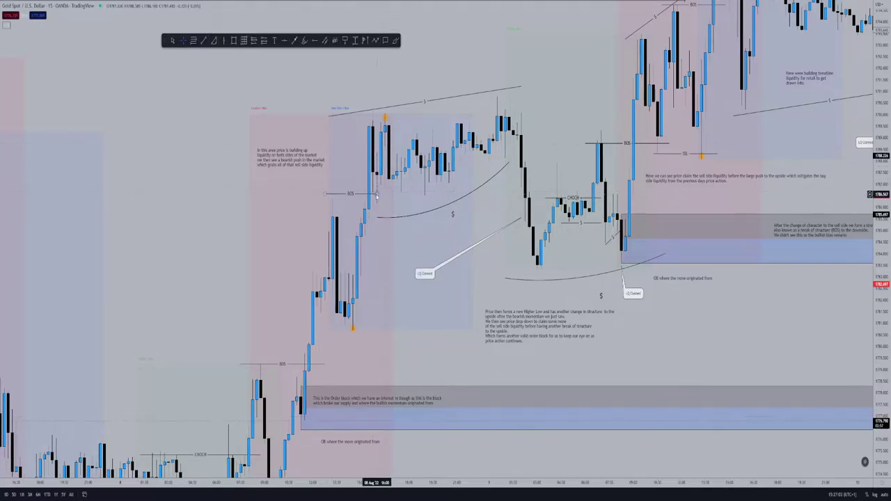
pyautogui.moveTo(462, 30); pyautogui.dragTo(432, 85)
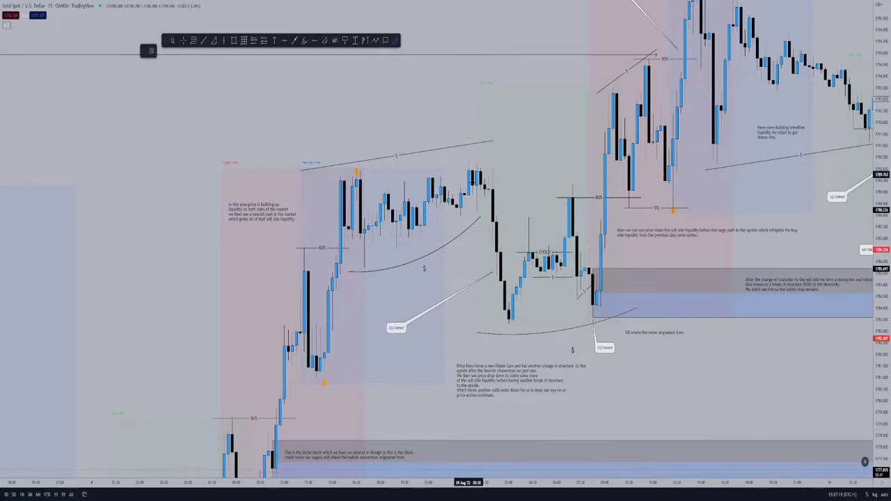
pyautogui.moveTo(483, 211)
pyautogui.mouseDown()
pyautogui.moveTo(494, 161)
pyautogui.moveTo(527, 278)
pyautogui.moveTo(507, 339)
pyautogui.moveTo(483, 271)
pyautogui.mouseUp()
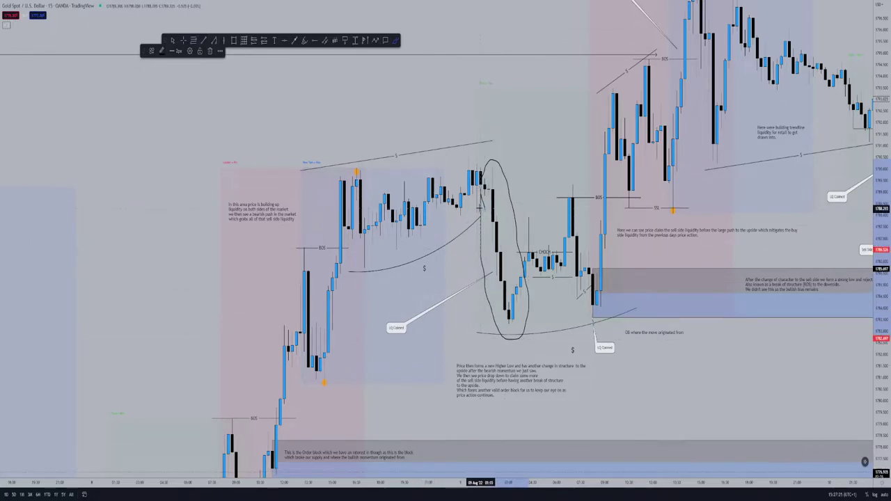
pyautogui.moveTo(480, 209)
pyautogui.mouseDown()
pyautogui.moveTo(431, 247)
pyautogui.moveTo(345, 270)
pyautogui.mouseUp()
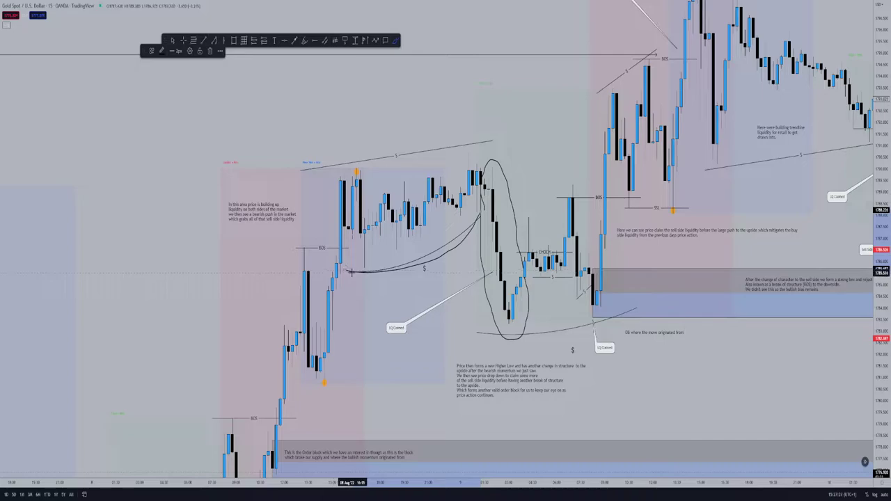
pyautogui.hotkey('ctrl', 'z')
pyautogui.hotkey('ctrl', 'z')
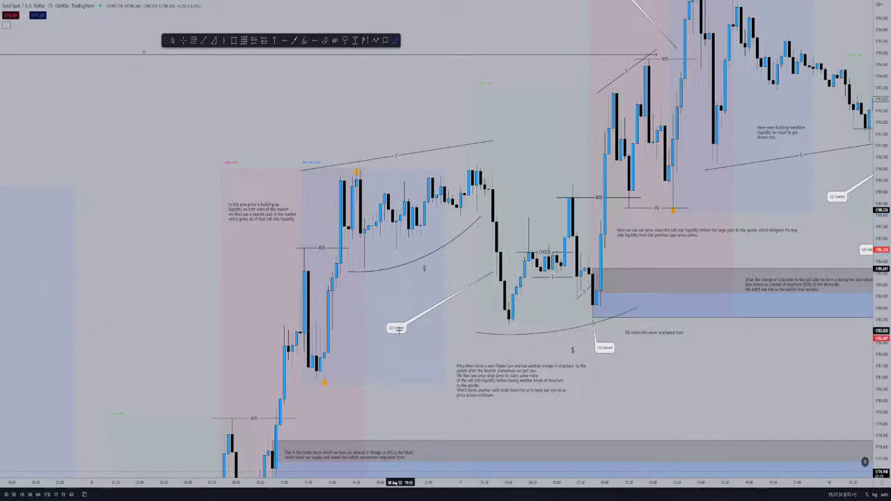
# - Circle the 9 Aug CHOCH label, sketch brush marks beside the pullback after it, and undo the extra marks
pyautogui.moveTo(493, 100); pyautogui.dragTo(377, 109)
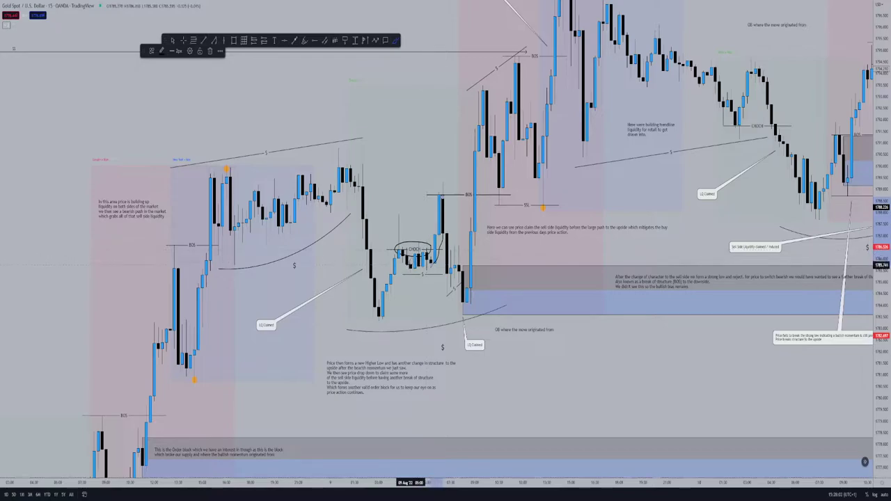
pyautogui.hotkey('ctrl', 'z')
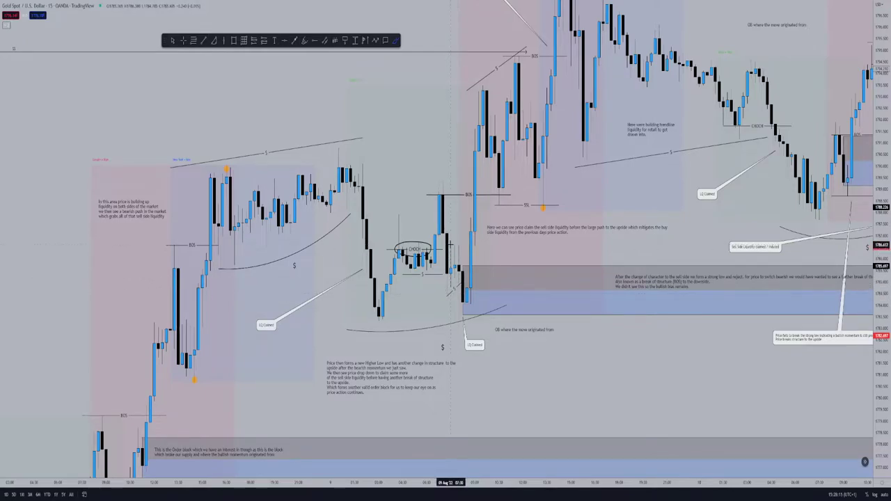
pyautogui.click(452, 244)
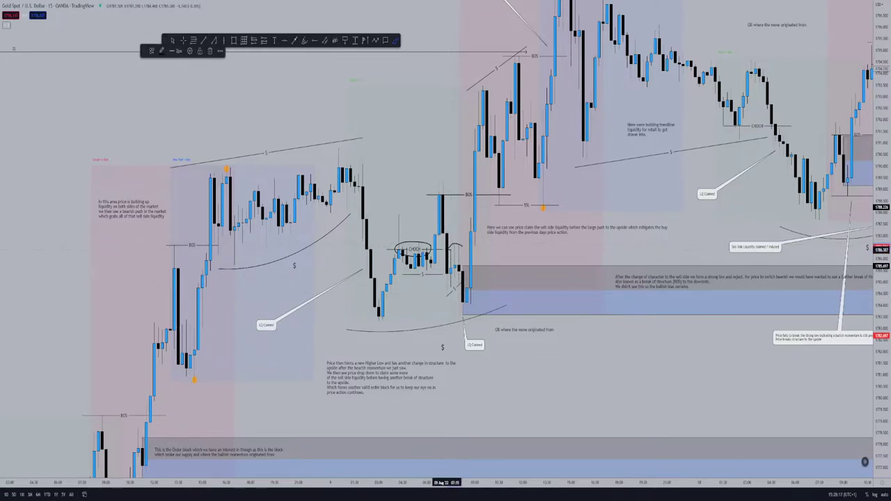
pyautogui.click(473, 298)
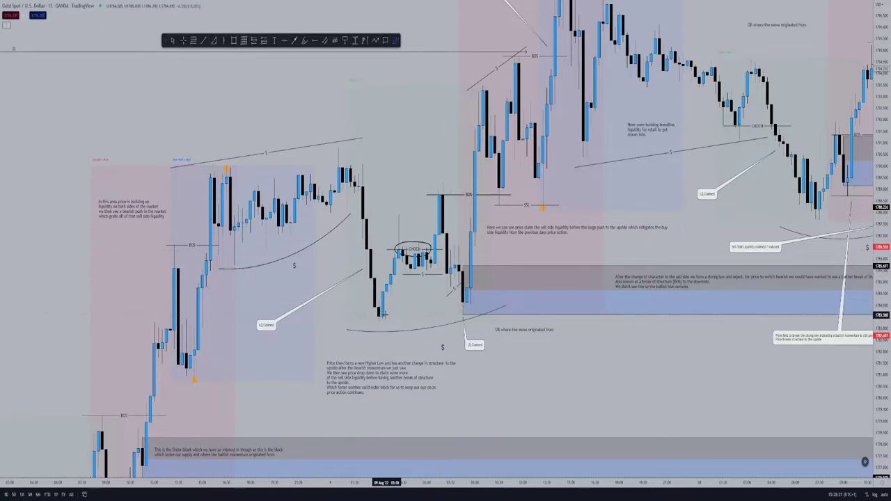
# - Circle the 9 Aug swing low and the candles starting the next order block, and clear all the circles
pyautogui.moveTo(393, 309)
pyautogui.mouseDown()
pyautogui.moveTo(387, 284)
pyautogui.moveTo(369, 304)
pyautogui.moveTo(392, 319)
pyautogui.moveTo(393, 310)
pyautogui.mouseUp()
pyautogui.moveTo(486, 283)
pyautogui.mouseDown()
pyautogui.moveTo(455, 265)
pyautogui.moveTo(457, 311)
pyautogui.moveTo(483, 274)
pyautogui.mouseUp()
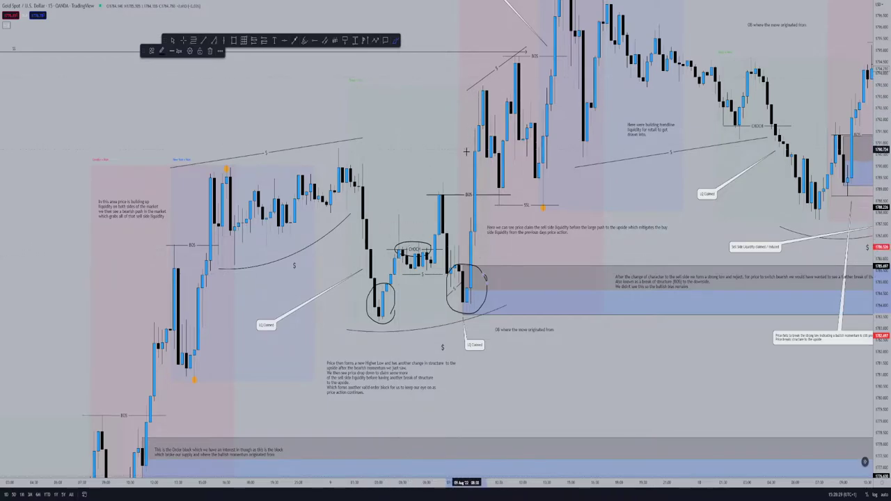
pyautogui.press('Delete')
pyautogui.hotkey('ctrl', 'z')
pyautogui.hotkey('ctrl', 'z')
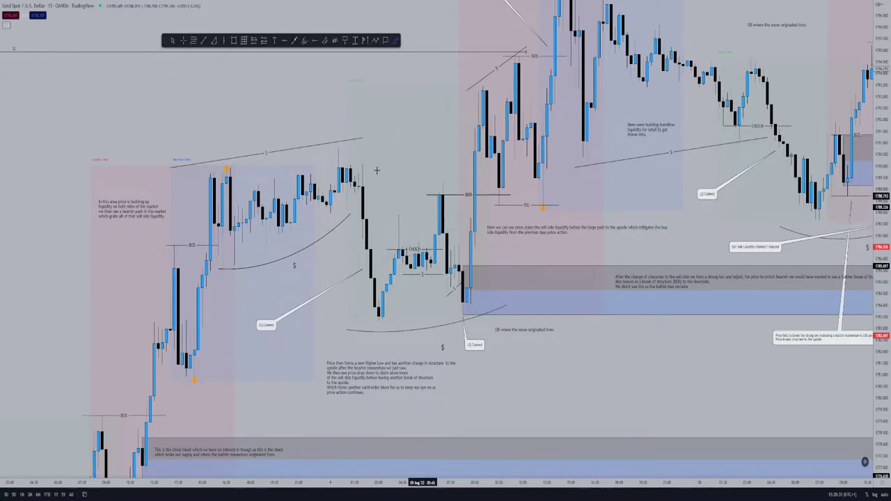
# - Examine the buy-side liquidity line from the 4 Aug highs across to the 9 Aug break of structure and liquidity claim
pyautogui.moveTo(408, 135)
pyautogui.mouseDown()
pyautogui.moveTo(348, 116)
pyautogui.moveTo(341, 139)
pyautogui.mouseUp()
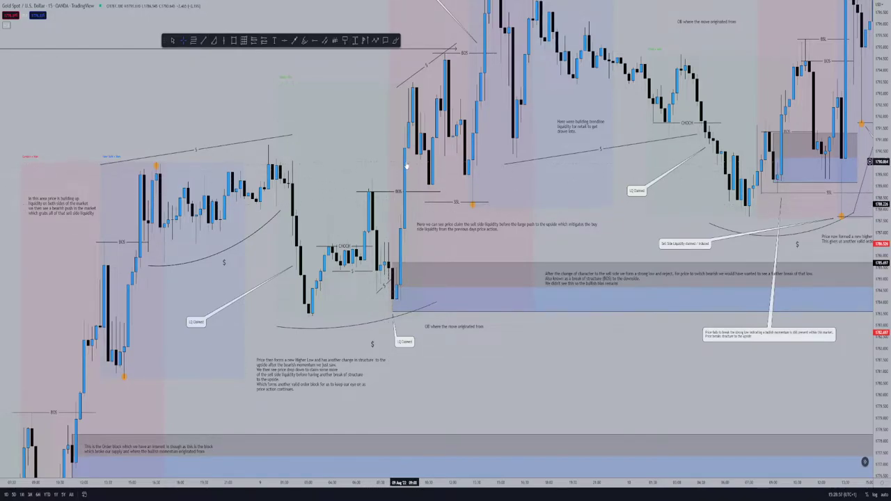
pyautogui.moveTo(389, 125); pyautogui.dragTo(293, 260)
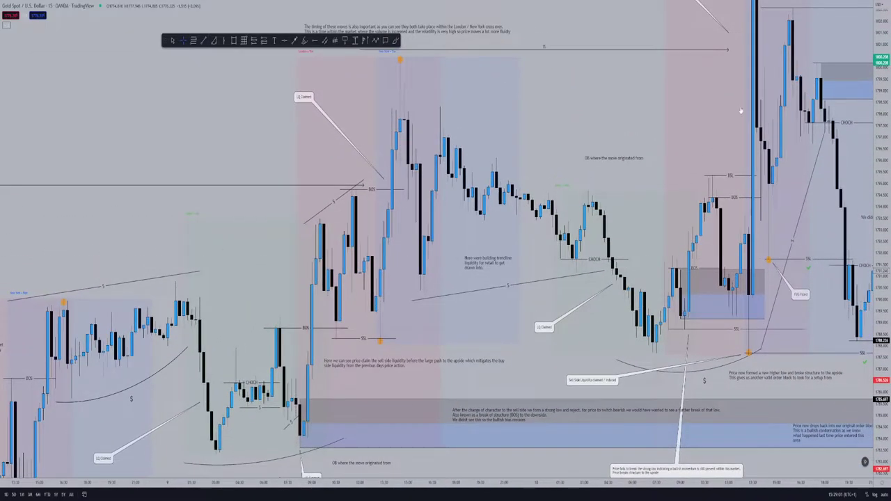
pyautogui.moveTo(586, 106); pyautogui.dragTo(590, 149)
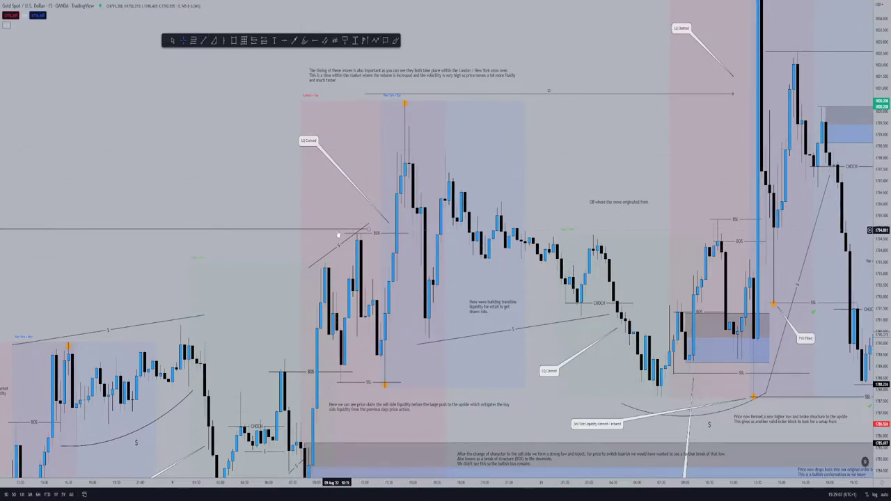
pyautogui.moveTo(159, 167); pyautogui.dragTo(398, 163)
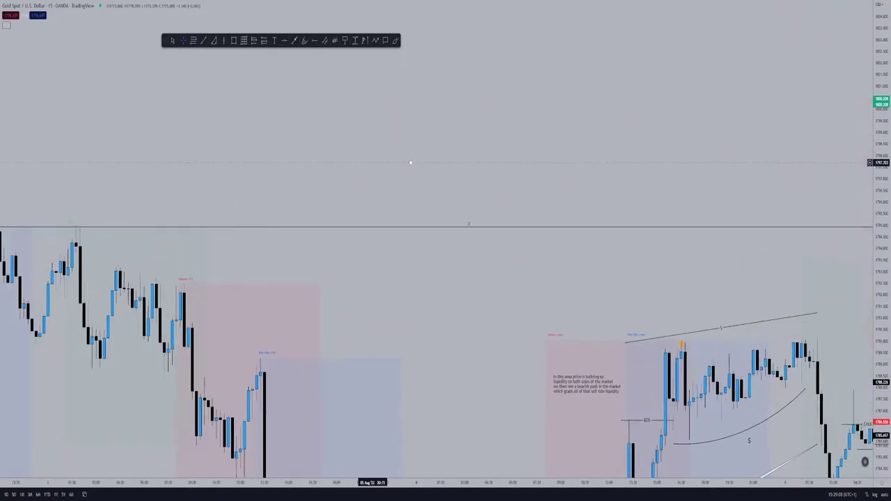
pyautogui.hscroll(-4, 398, 162)
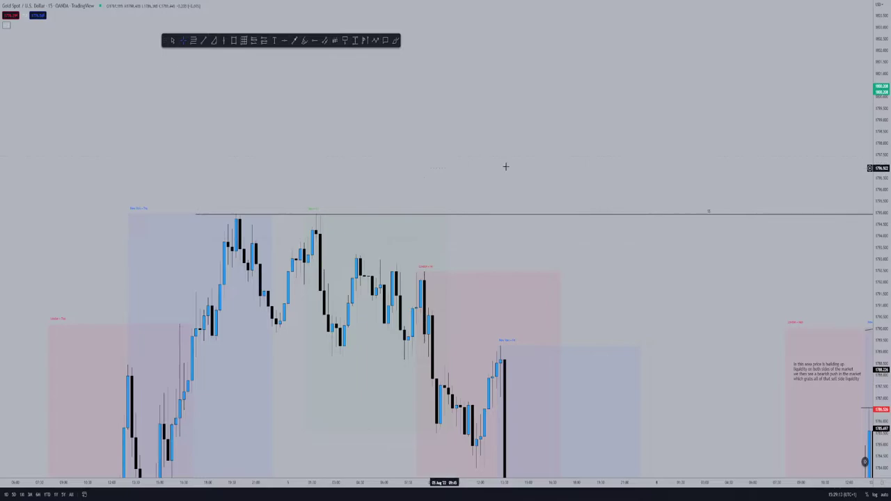
pyautogui.hscroll(1, 740, 161)
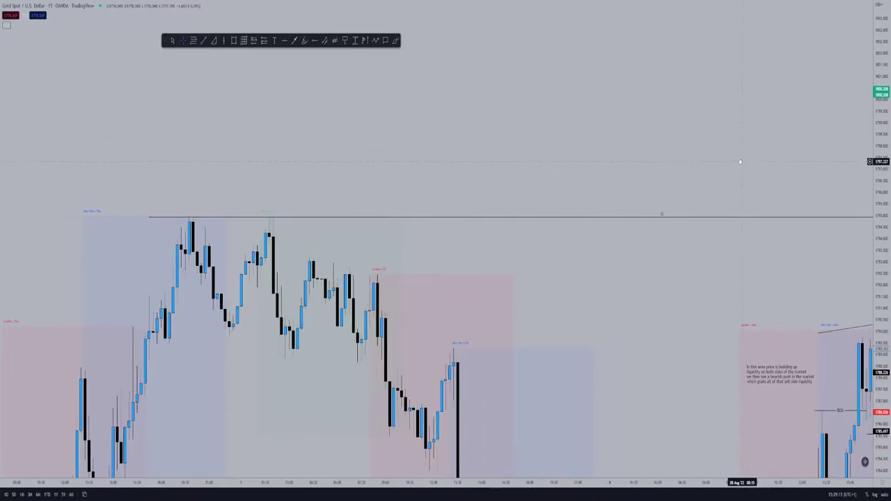
pyautogui.hscroll(2, 739, 161)
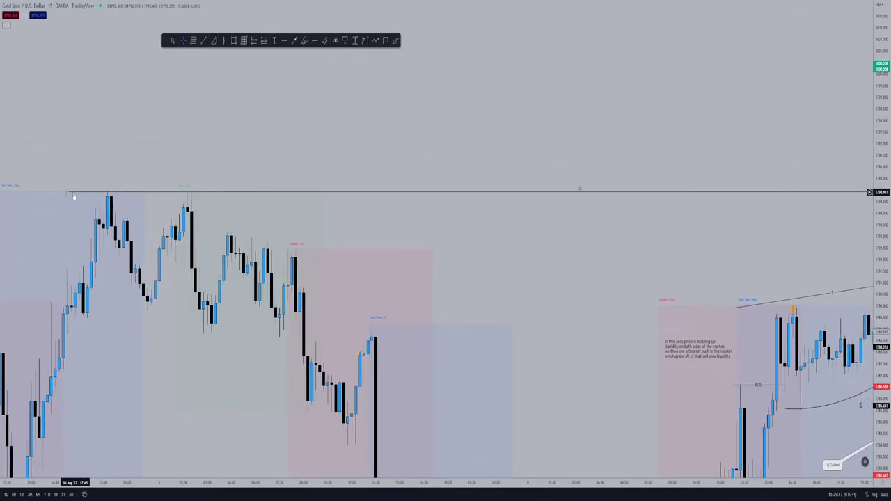
pyautogui.hscroll(6, 801, 147)
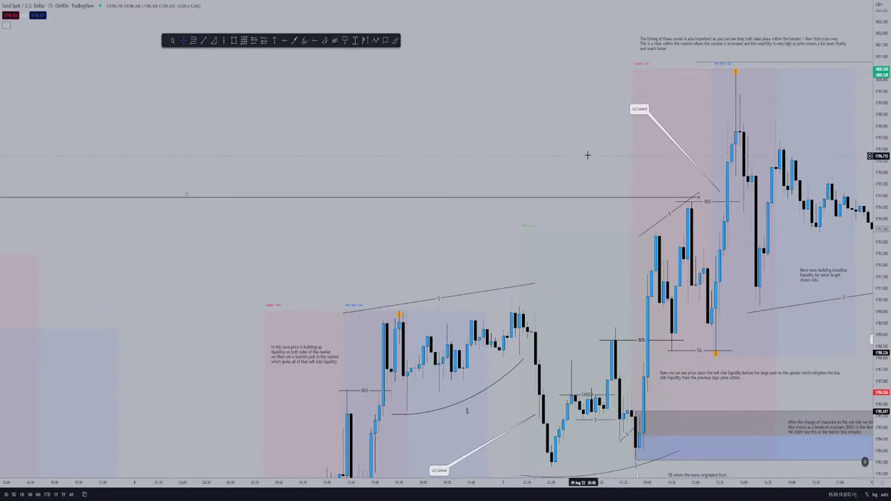
pyautogui.hscroll(3, 587, 155)
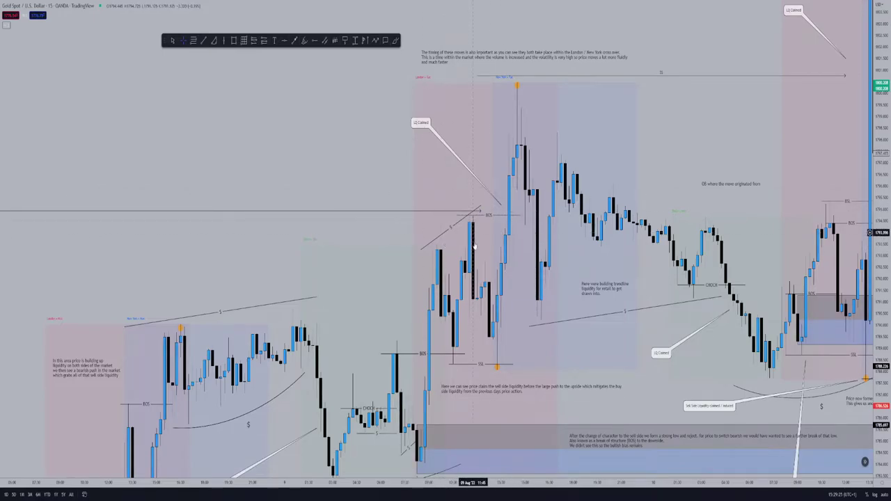
# - Circle the 9 Aug high in the New York session and delete that circle
pyautogui.moveTo(372, 151); pyautogui.dragTo(285, 96)
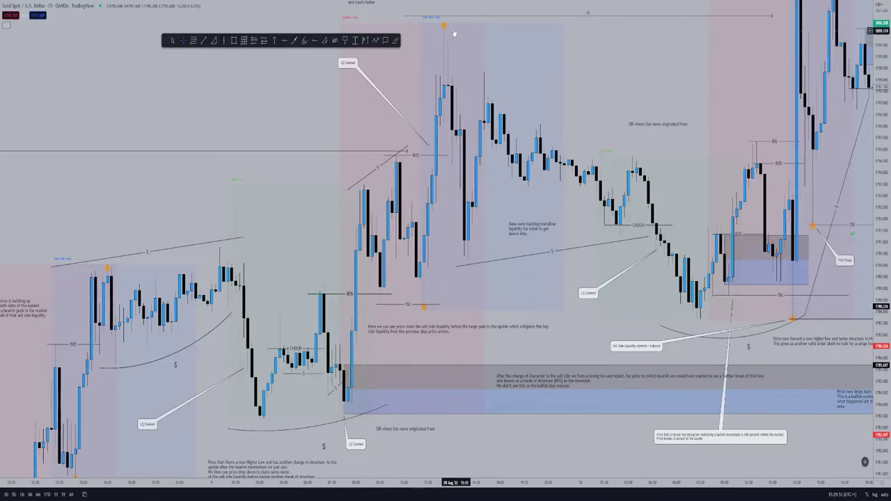
pyautogui.moveTo(324, 90); pyautogui.dragTo(307, 152)
pyautogui.moveTo(159, 165); pyautogui.dragTo(689, 151)
pyautogui.moveTo(197, 155); pyautogui.dragTo(426, 165)
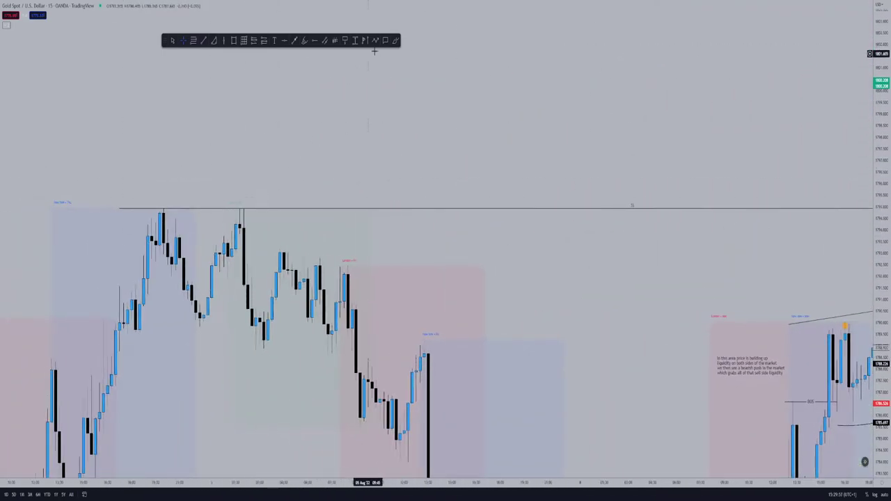
pyautogui.moveTo(781, 167); pyautogui.dragTo(231, 181)
pyautogui.moveTo(610, 131); pyautogui.dragTo(424, 231)
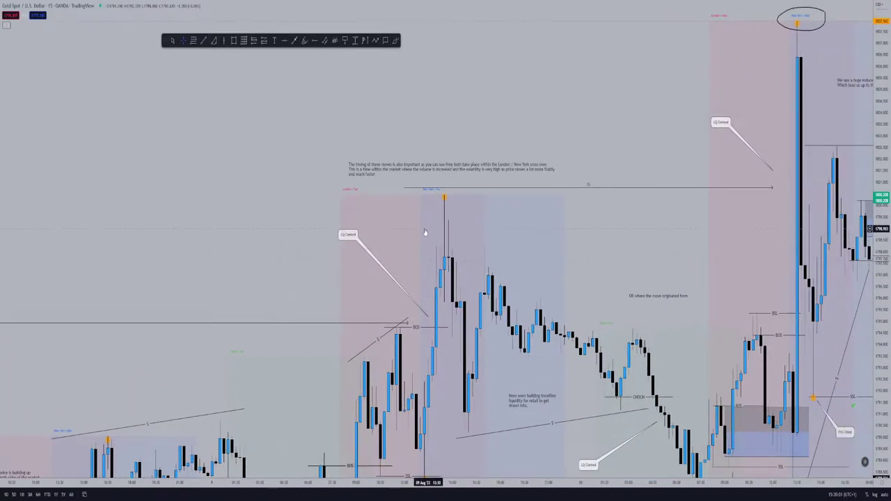
pyautogui.click(449, 188)
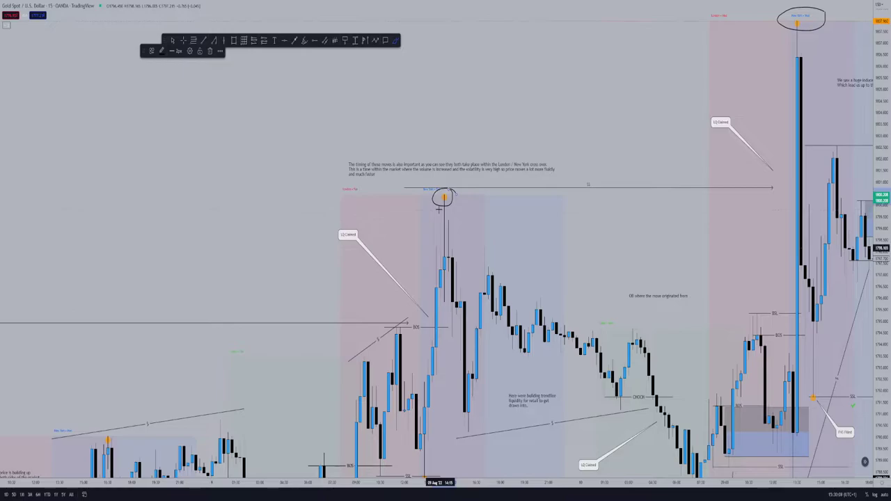
pyautogui.press('Delete')
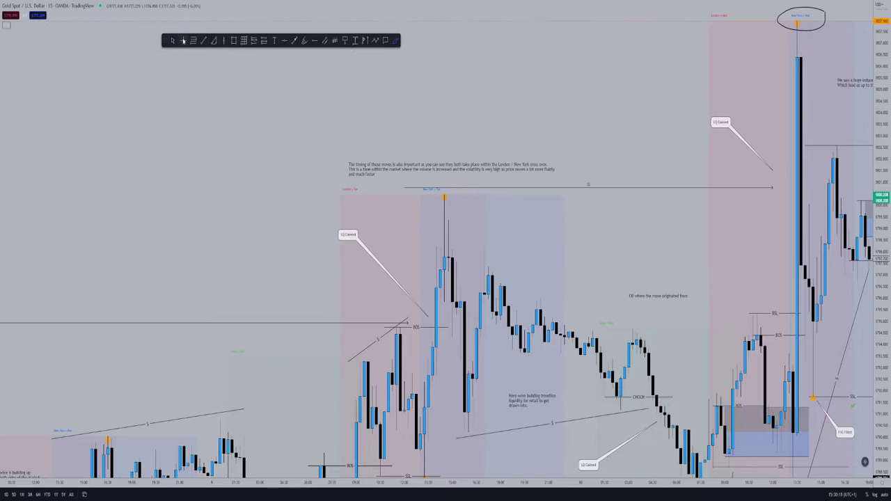
# - Move the horizontal buy-side liquidity line above the 9 Aug peak down onto the tip of its wick, at about 1800.44
pyautogui.moveTo(588, 139); pyautogui.dragTo(537, 48)
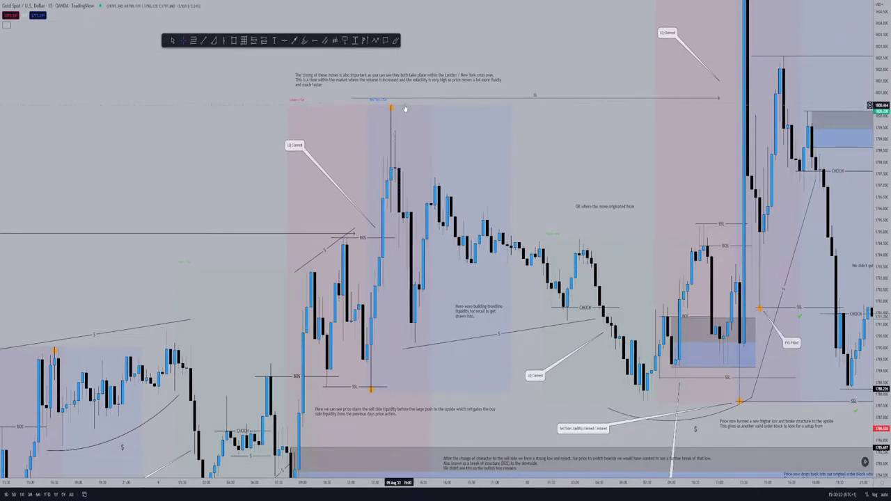
pyautogui.moveTo(414, 101); pyautogui.dragTo(415, 109)
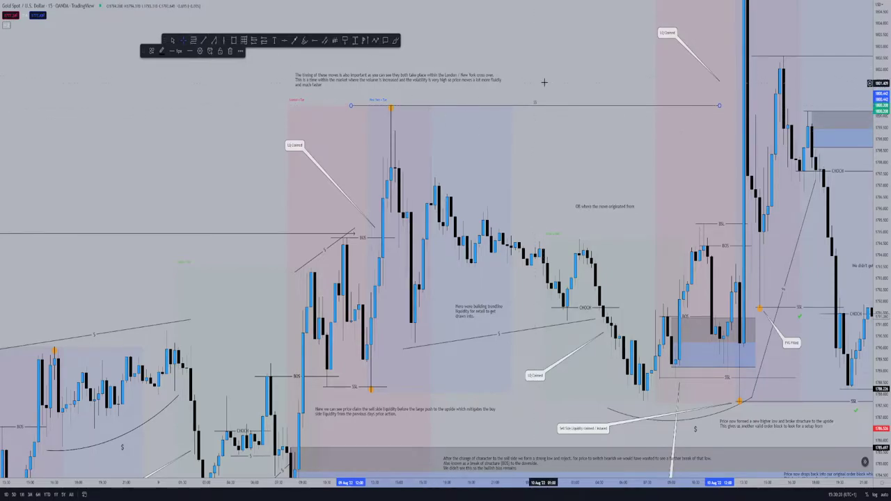
pyautogui.click(541, 86)
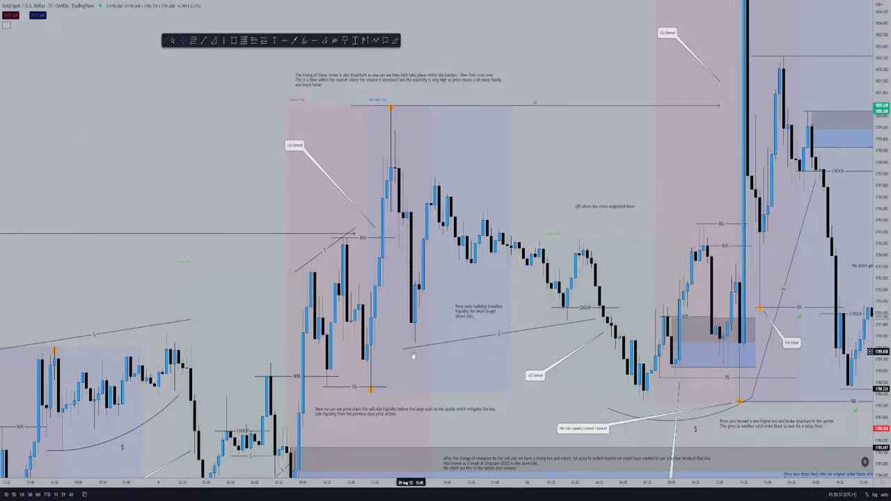
# - Mark the second, lower swing high of 9 Aug at 17:00 with an orange marker
pyautogui.moveTo(508, 226); pyautogui.dragTo(475, 171)
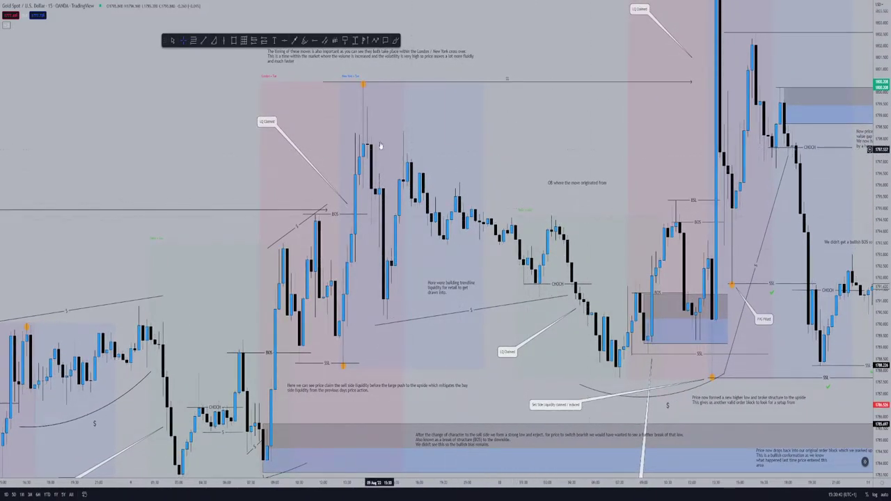
pyautogui.click(304, 40)
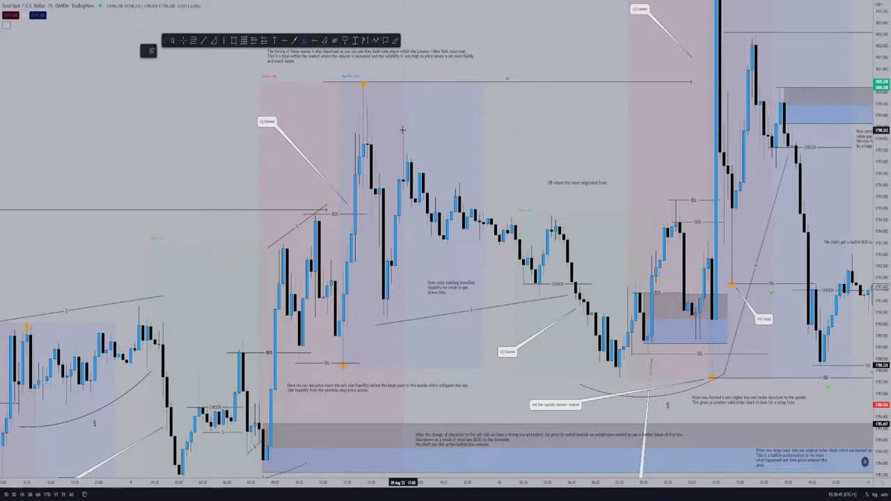
pyautogui.click(403, 131)
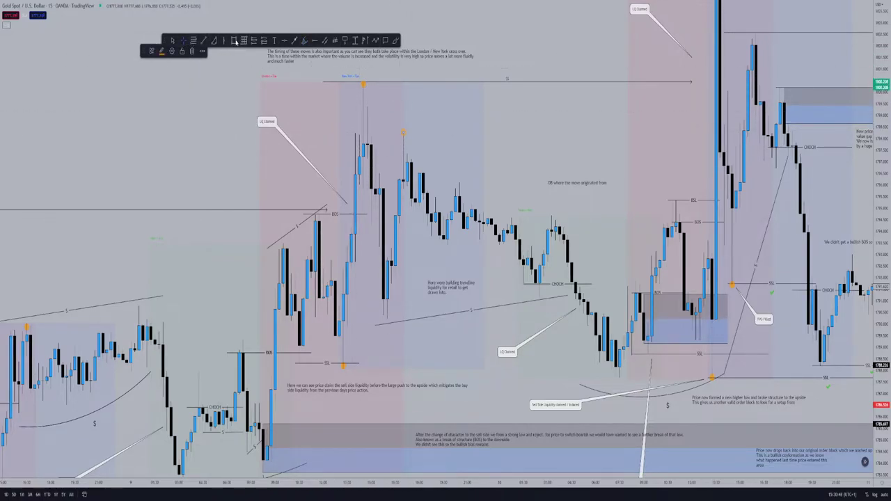
# - Box the supply area around the lower 9 Aug high, try a short position with an extended target from it, and delete the position
pyautogui.click(327, 117)
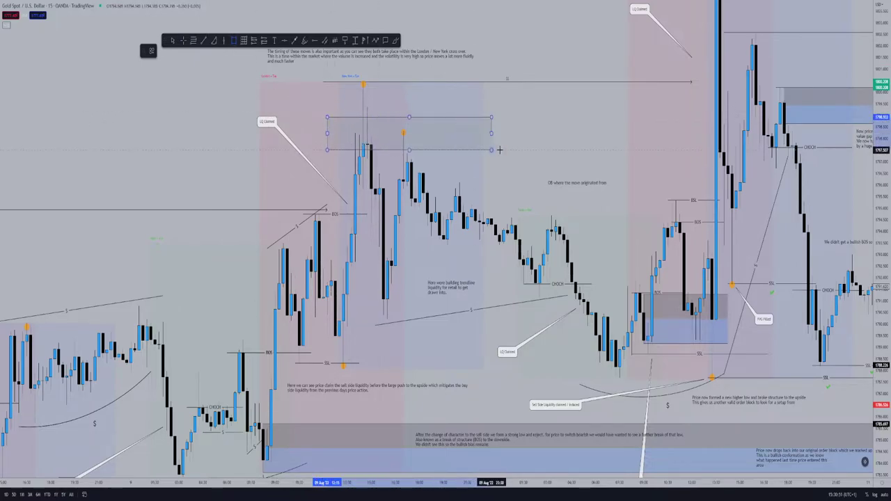
pyautogui.click(547, 151)
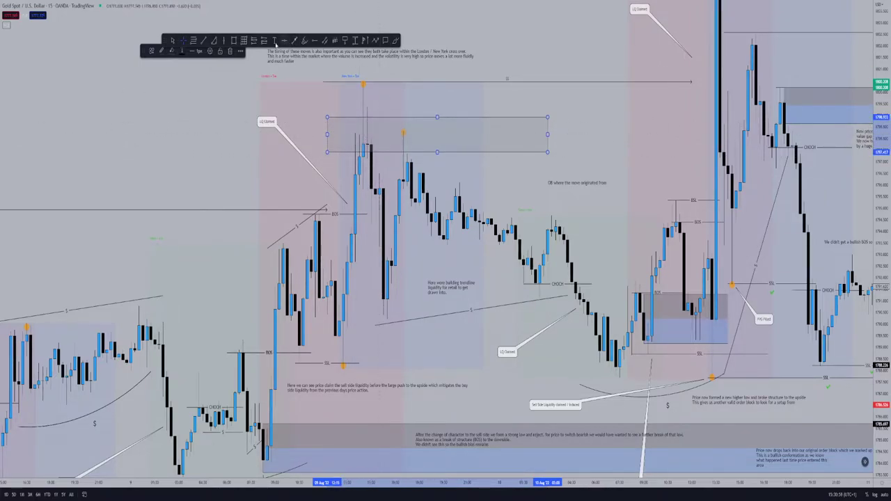
pyautogui.click(254, 41)
pyautogui.click(367, 137)
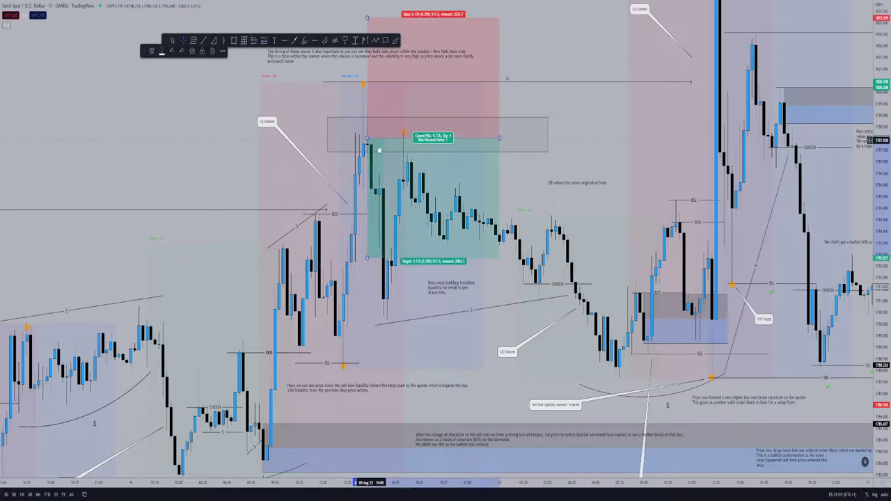
pyautogui.moveTo(367, 258); pyautogui.dragTo(365, 327)
pyautogui.moveTo(368, 266)
pyautogui.mouseDown()
pyautogui.moveTo(373, 225)
pyautogui.moveTo(367, 280)
pyautogui.mouseUp()
pyautogui.click(213, 52)
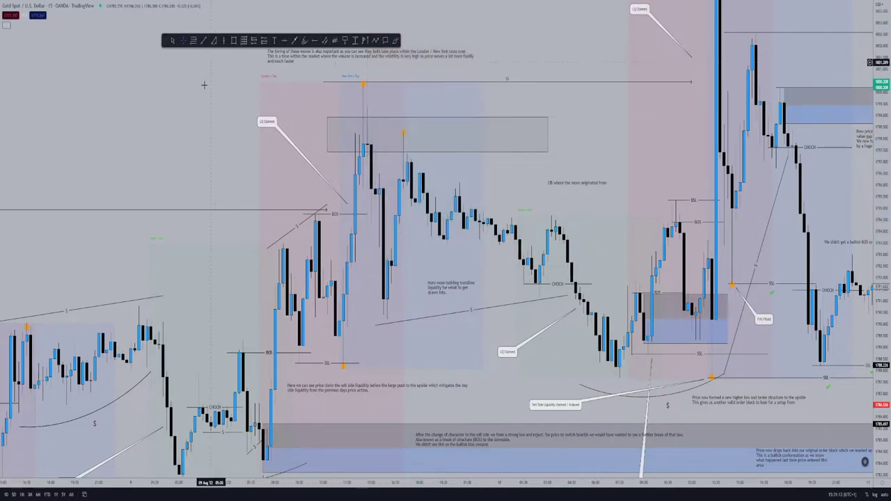
# - Delete the rectangle around the 9 Aug supply area
pyautogui.moveTo(390, 139); pyautogui.dragTo(358, 163)
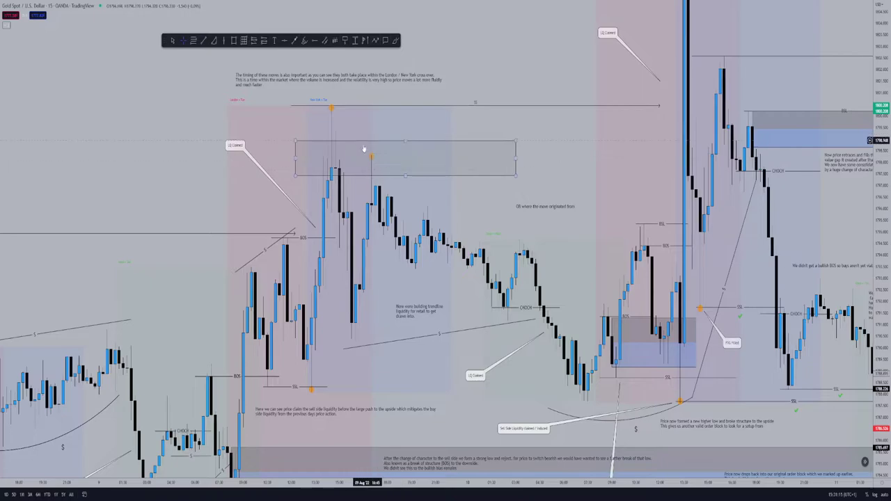
pyautogui.click(384, 144)
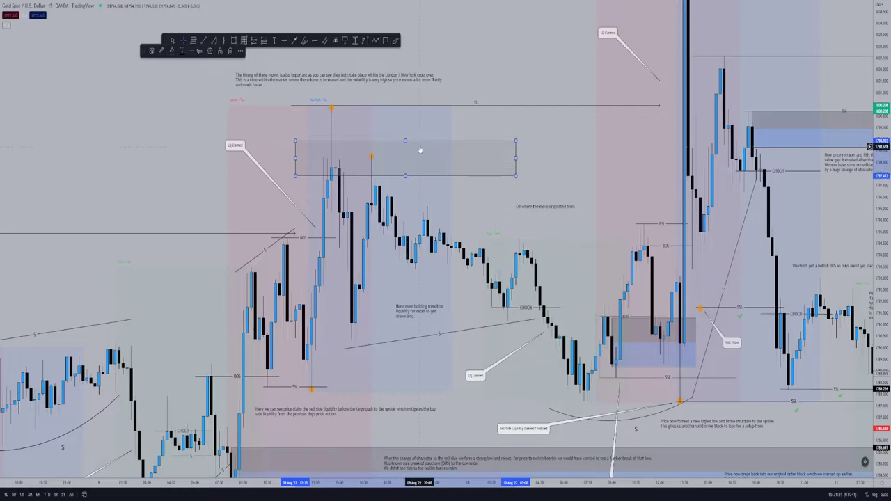
pyautogui.click(230, 51)
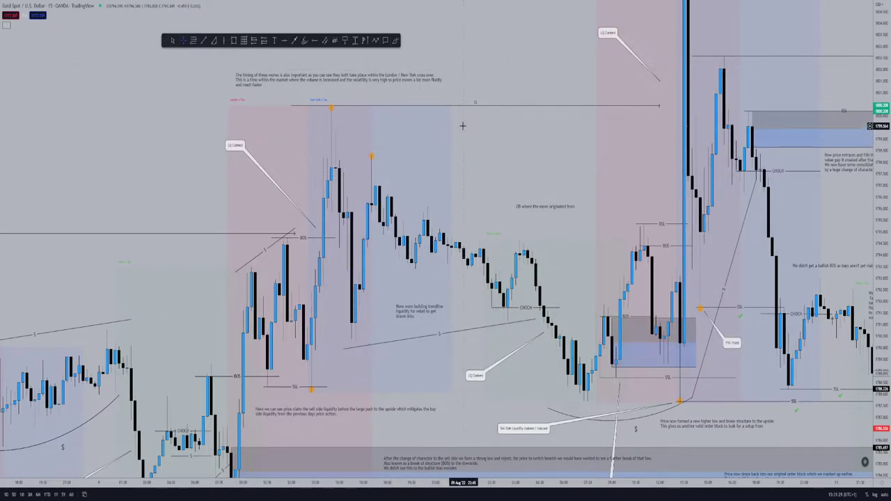
# - Circle the 10 Aug order block candles and the swing low before them, sketch a projected bearish path downward, and undo all the strokes
pyautogui.moveTo(557, 88); pyautogui.dragTo(464, 88)
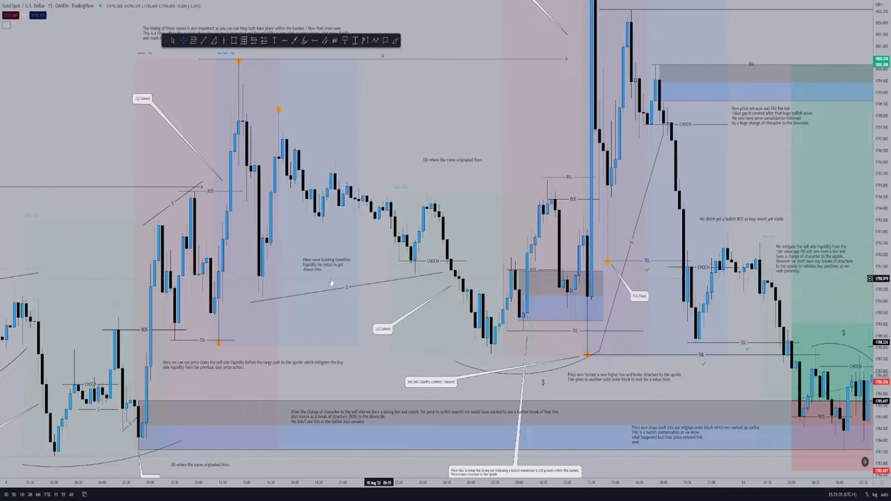
pyautogui.moveTo(459, 133); pyautogui.dragTo(417, 104)
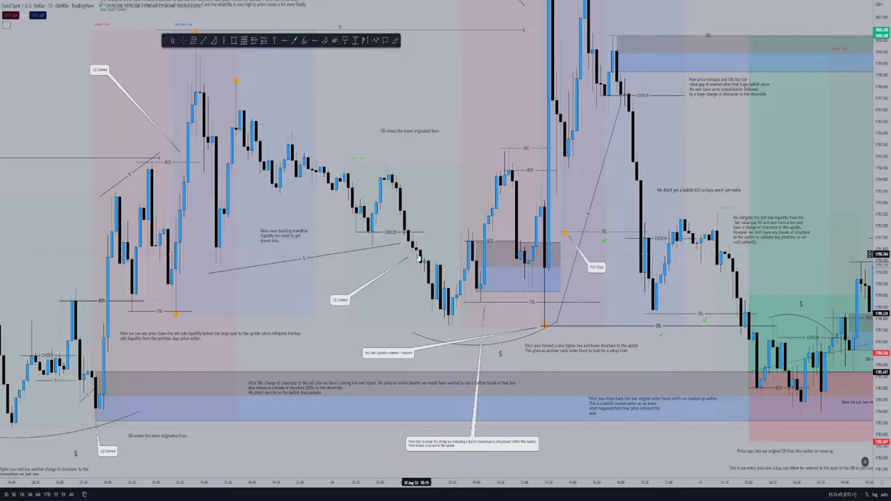
pyautogui.moveTo(438, 320); pyautogui.dragTo(328, 319)
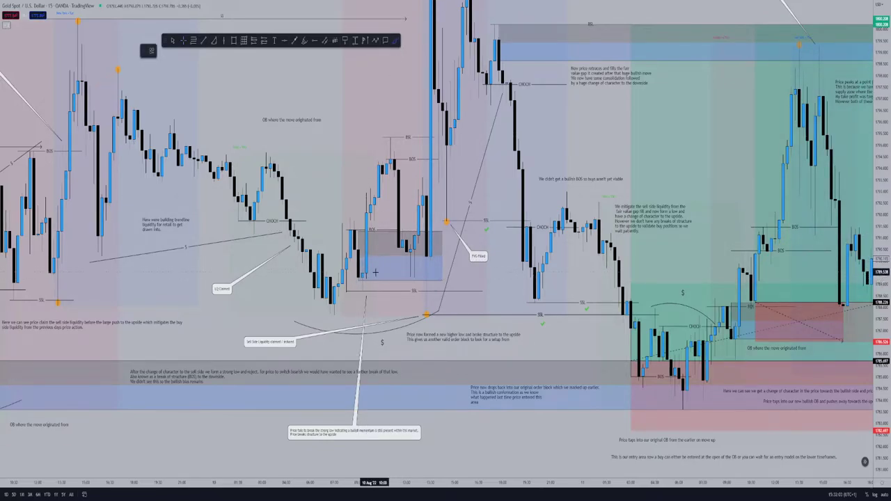
pyautogui.moveTo(373, 279); pyautogui.dragTo(373, 268)
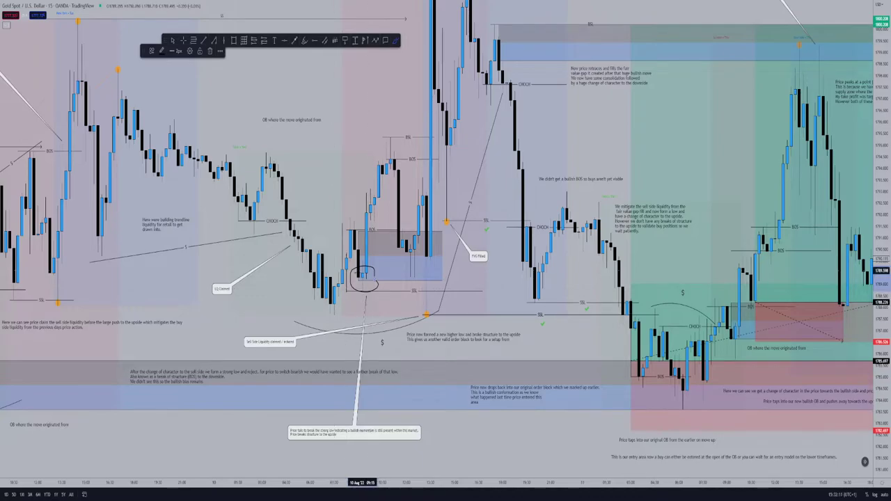
pyautogui.moveTo(342, 304)
pyautogui.mouseDown()
pyautogui.moveTo(332, 298)
pyautogui.moveTo(318, 314)
pyautogui.moveTo(347, 313)
pyautogui.mouseUp()
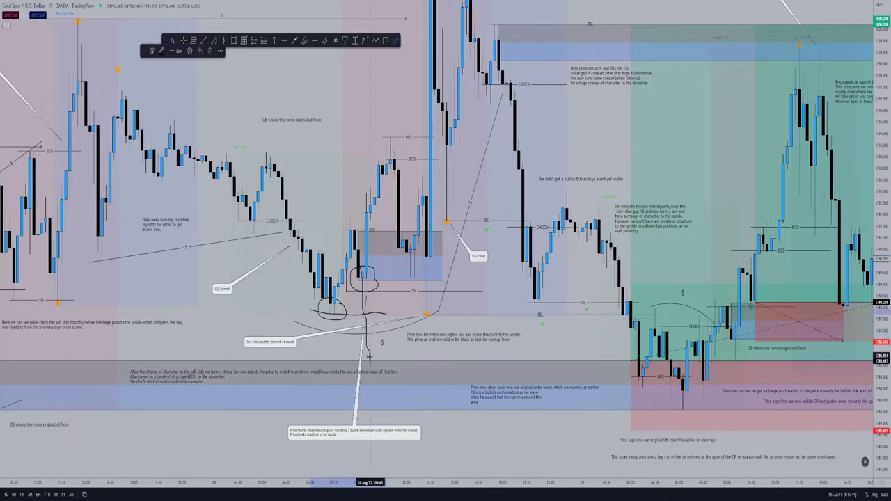
pyautogui.moveTo(369, 365)
pyautogui.mouseDown()
pyautogui.moveTo(386, 320)
pyautogui.moveTo(402, 394)
pyautogui.mouseUp()
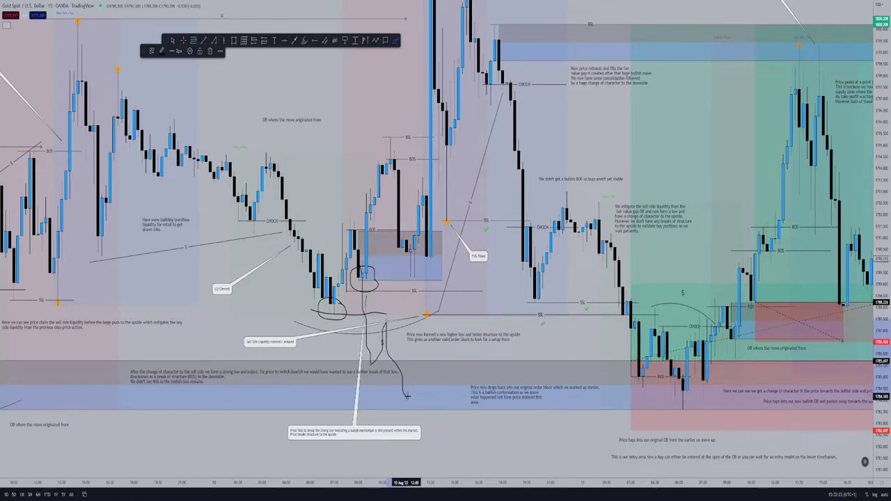
pyautogui.hotkey('ctrl', 'z')
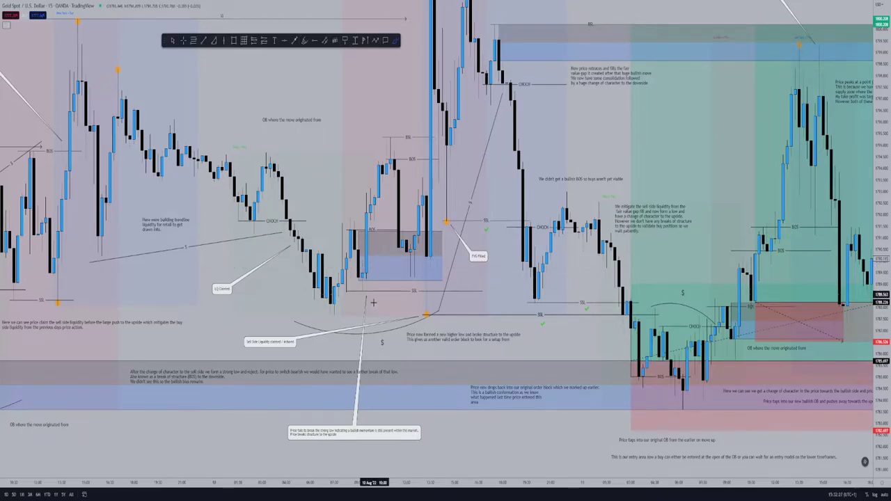
# - Circle only the 10 Aug strong low before the order block and delete the circle
pyautogui.click(333, 307)
pyautogui.moveTo(334, 306)
pyautogui.mouseDown()
pyautogui.moveTo(324, 317)
pyautogui.moveTo(341, 315)
pyautogui.mouseUp()
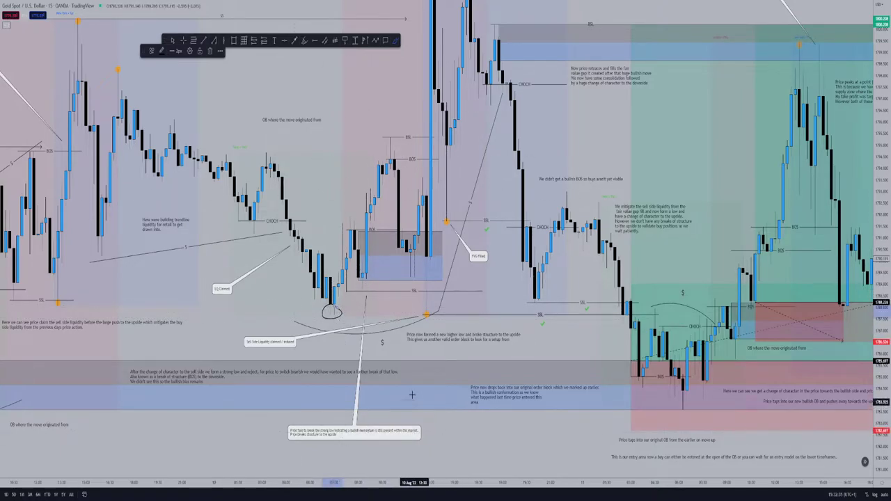
pyautogui.click(210, 50)
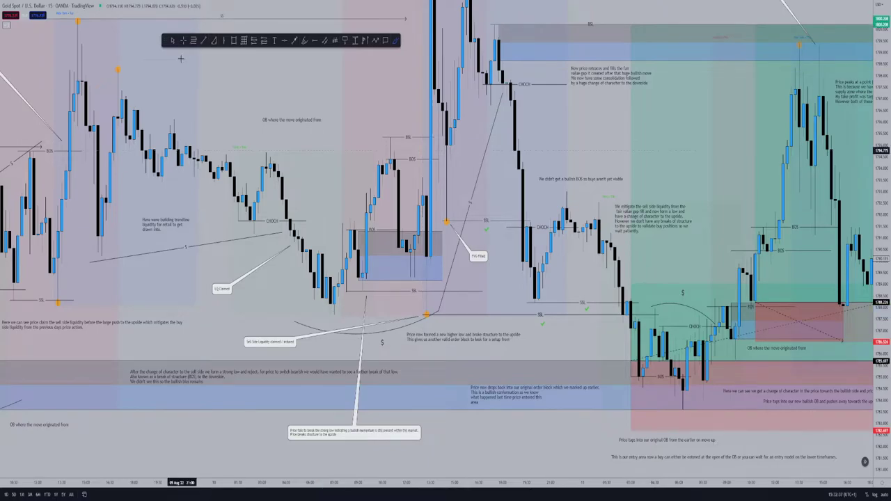
# - Outline the candles where the 10 Aug order block originates and delete the outline
pyautogui.moveTo(324, 120); pyautogui.dragTo(292, 322)
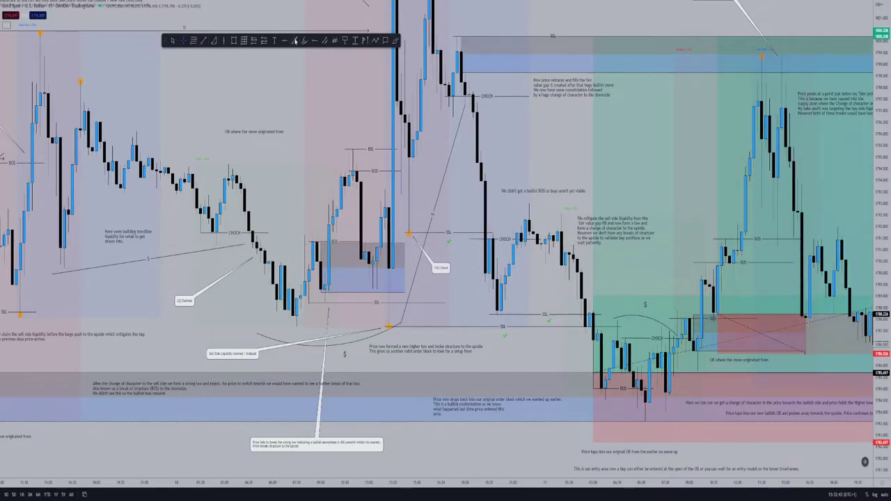
pyautogui.moveTo(324, 262); pyautogui.dragTo(321, 239)
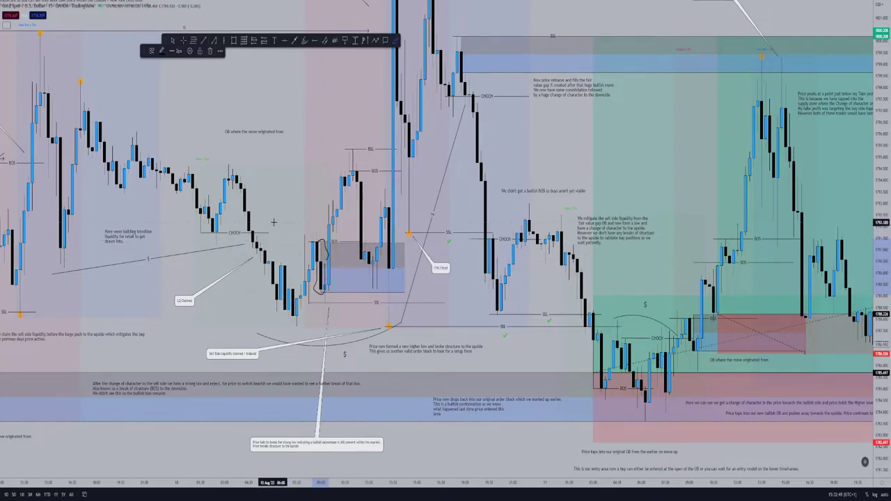
pyautogui.press('Delete')
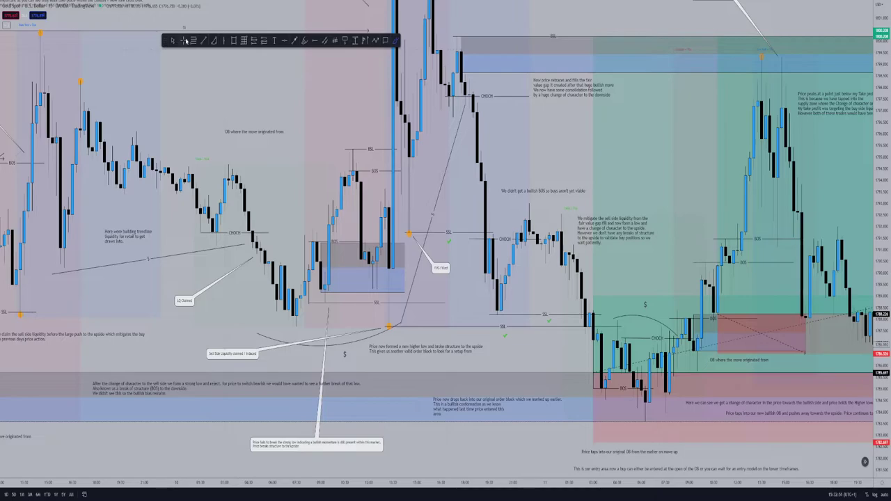
# - Place a long position at the upper edge of the 10 Aug order block, with its stop just below the block at about 1789.07
pyautogui.moveTo(299, 282); pyautogui.dragTo(229, 295)
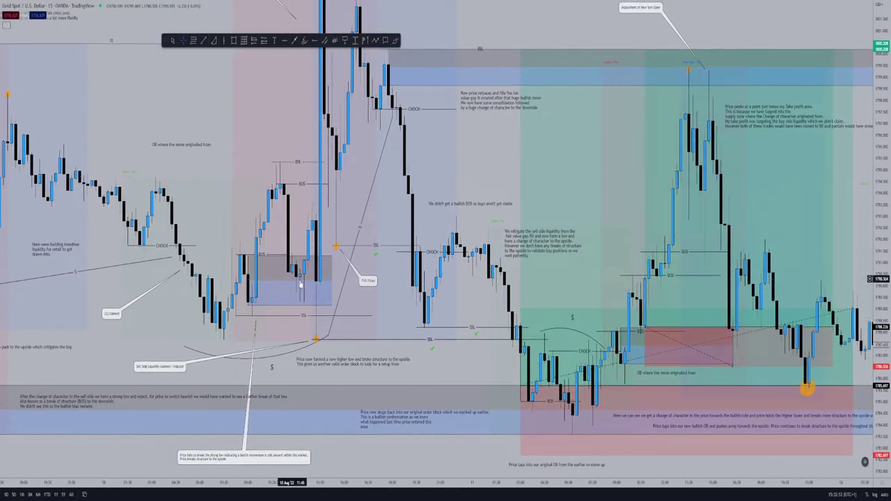
pyautogui.moveTo(212, 115)
pyautogui.mouseDown()
pyautogui.moveTo(221, 130)
pyautogui.moveTo(240, 110)
pyautogui.mouseUp()
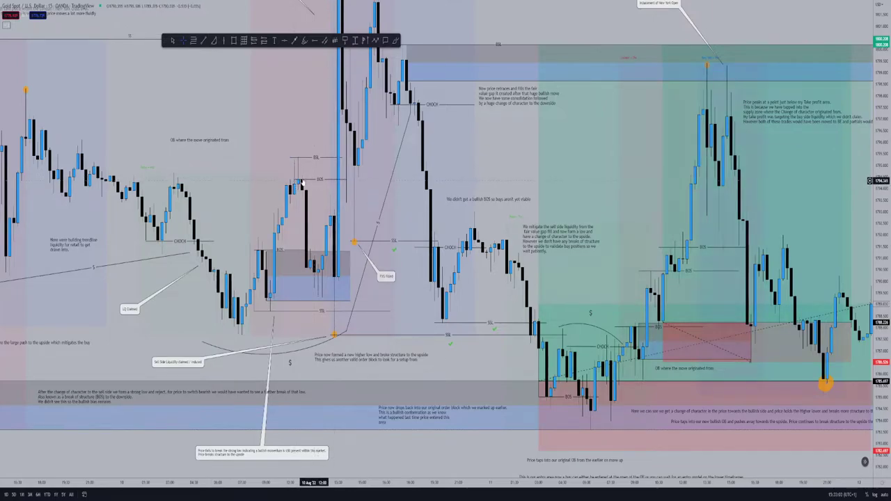
pyautogui.click(263, 41)
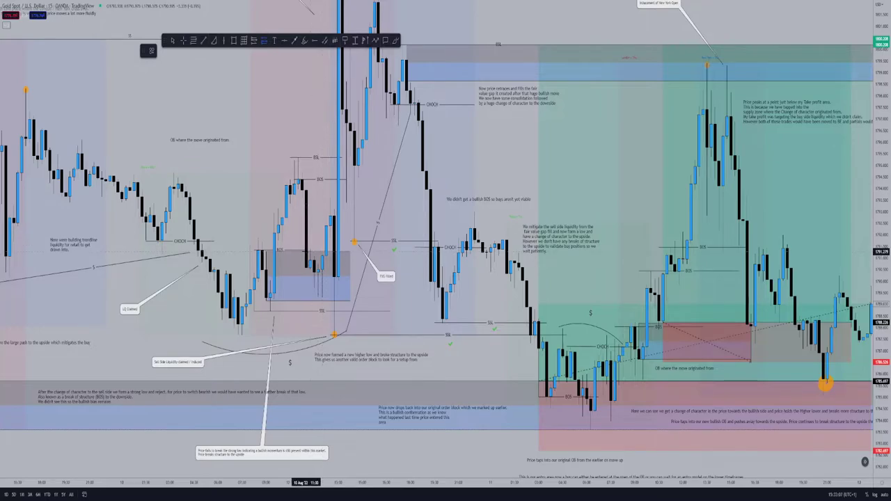
pyautogui.click(306, 252)
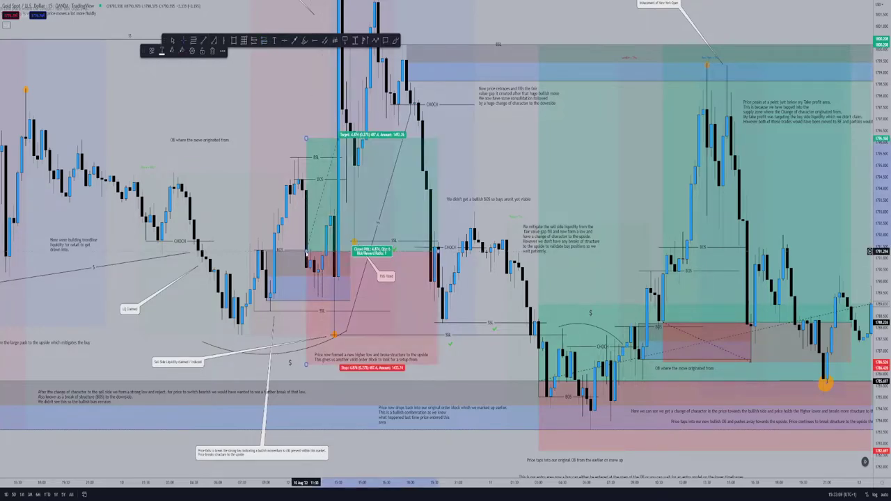
pyautogui.moveTo(305, 364); pyautogui.dragTo(308, 304)
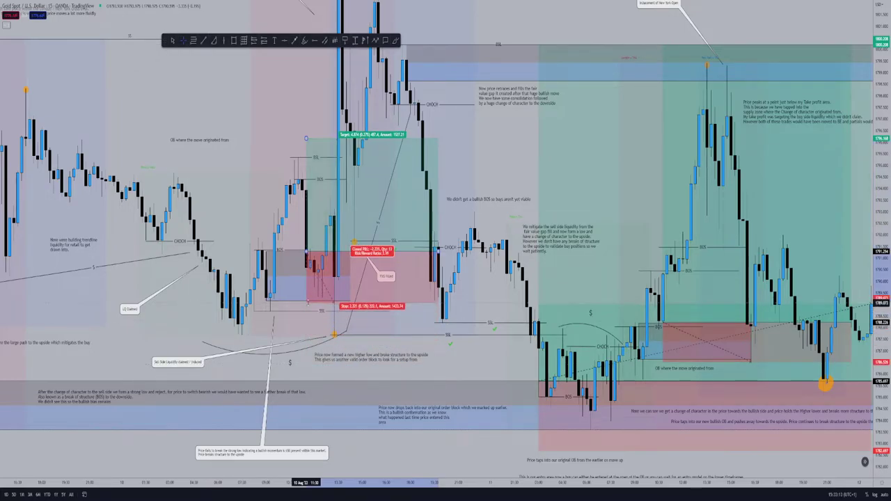
# - Lower the long position's stop to about 1788.56 and raise its target to the 9 Aug high at 1798.348, using a temporary horizontal ray
pyautogui.moveTo(307, 303); pyautogui.dragTo(310, 314)
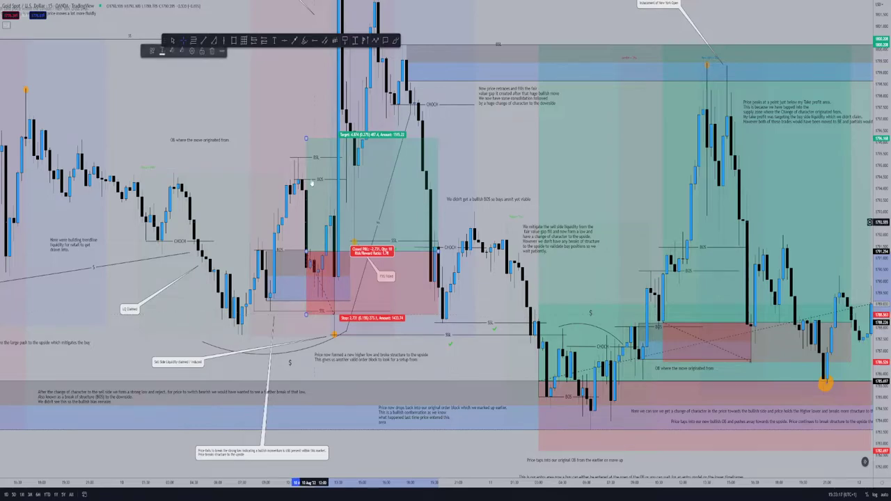
pyautogui.moveTo(231, 115); pyautogui.dragTo(288, 212)
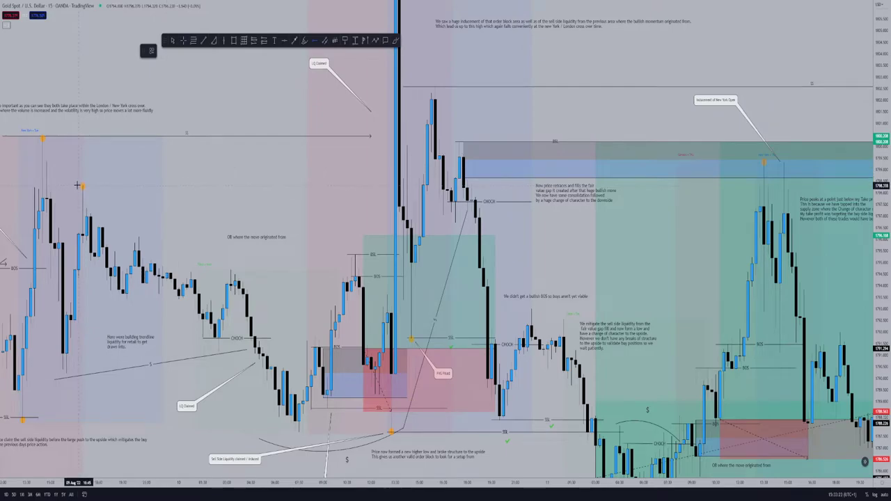
pyautogui.click(78, 184)
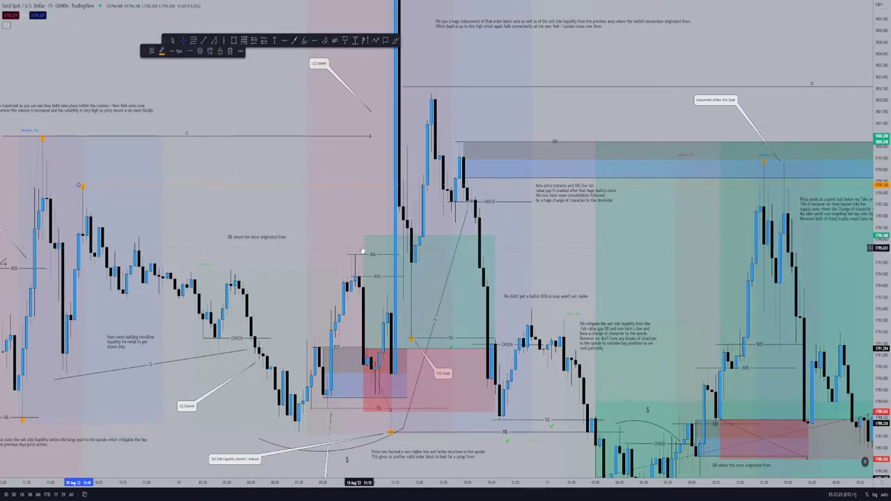
pyautogui.moveTo(360, 241); pyautogui.dragTo(363, 184)
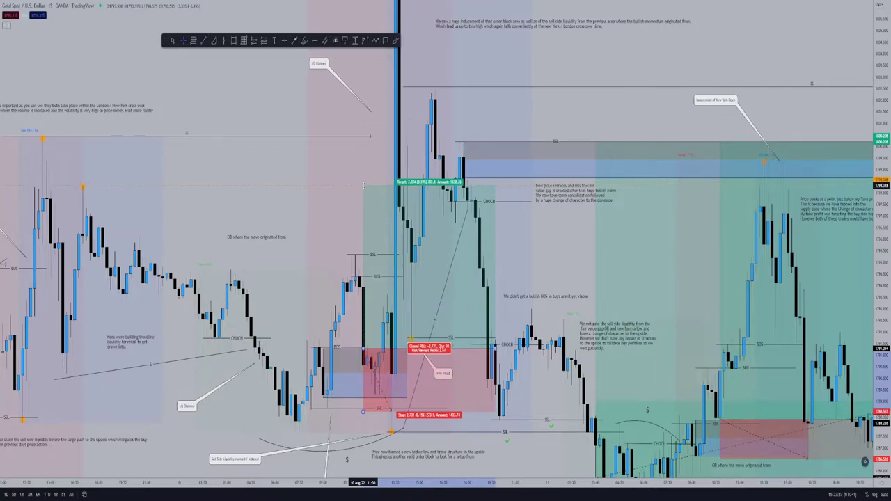
pyautogui.click(186, 185)
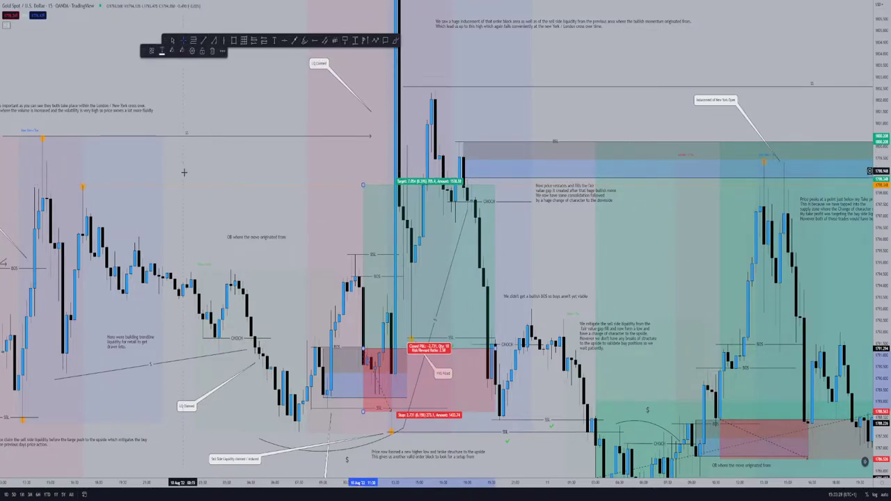
pyautogui.press('Delete')
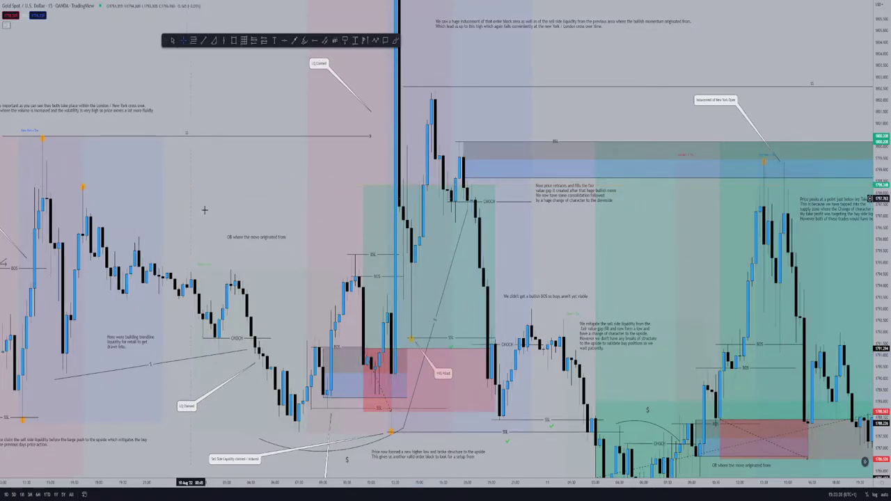
# - Delete the example long position from the 10 Aug order block
pyautogui.moveTo(286, 214); pyautogui.dragTo(231, 147)
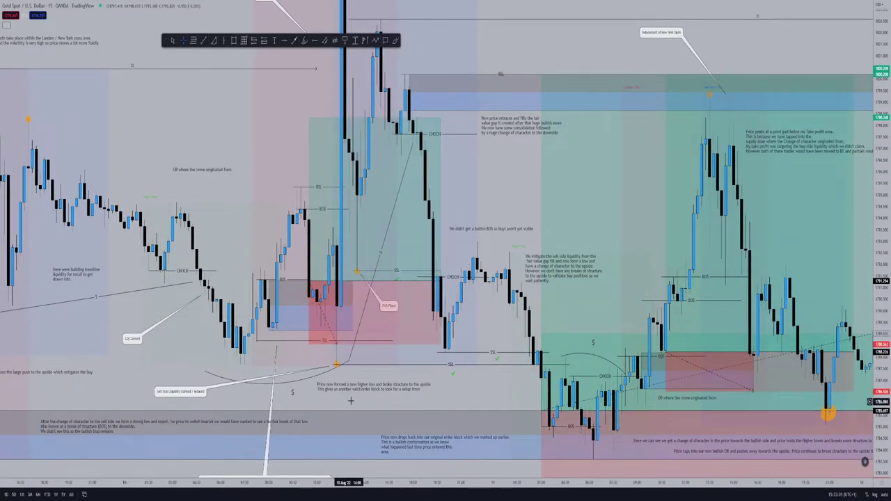
pyautogui.moveTo(336, 365); pyautogui.dragTo(355, 355)
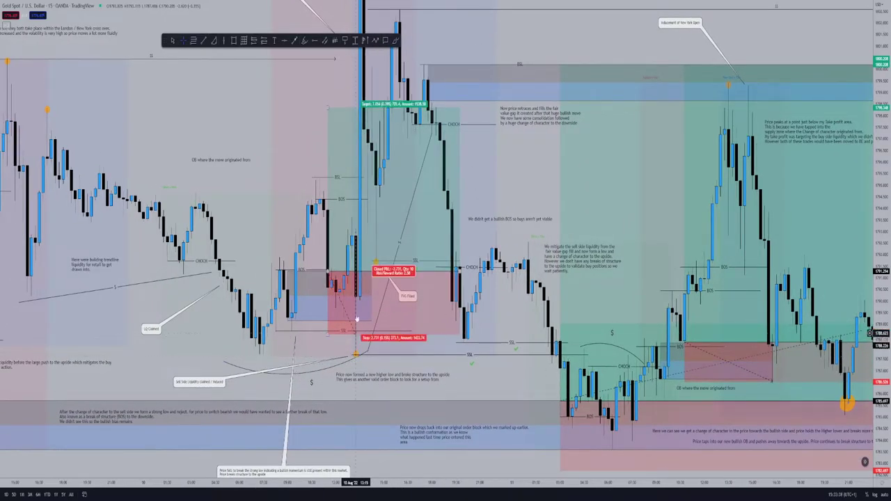
pyautogui.press('Delete')
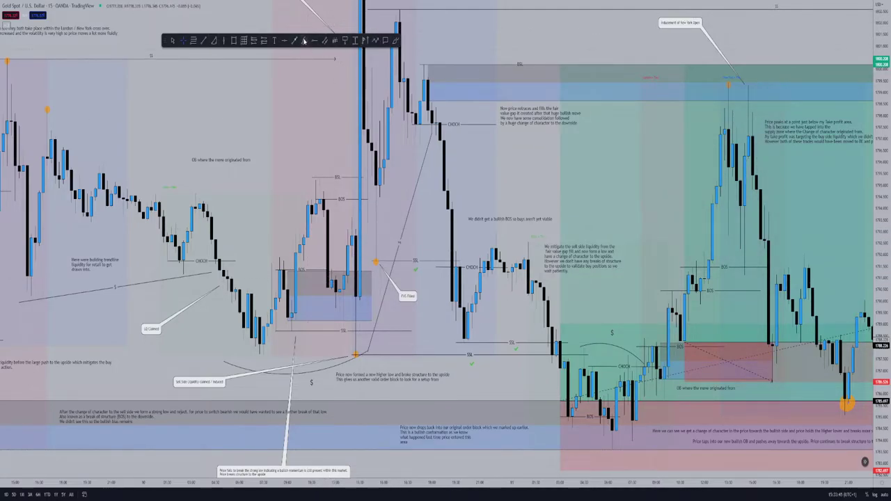
# - Mark the 10 Aug swing low with an orange marker and a horizontal ray at about 1787.69, open the ray's templates, and remove both drawings
pyautogui.click(304, 41)
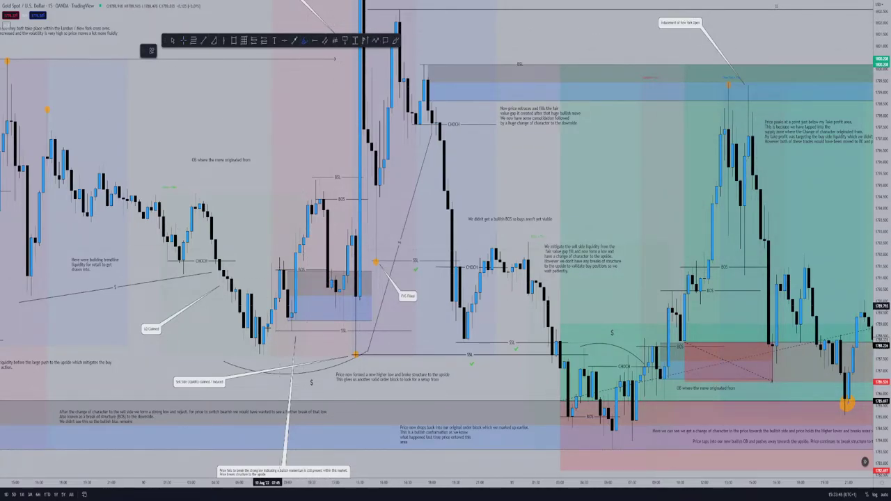
pyautogui.click(259, 352)
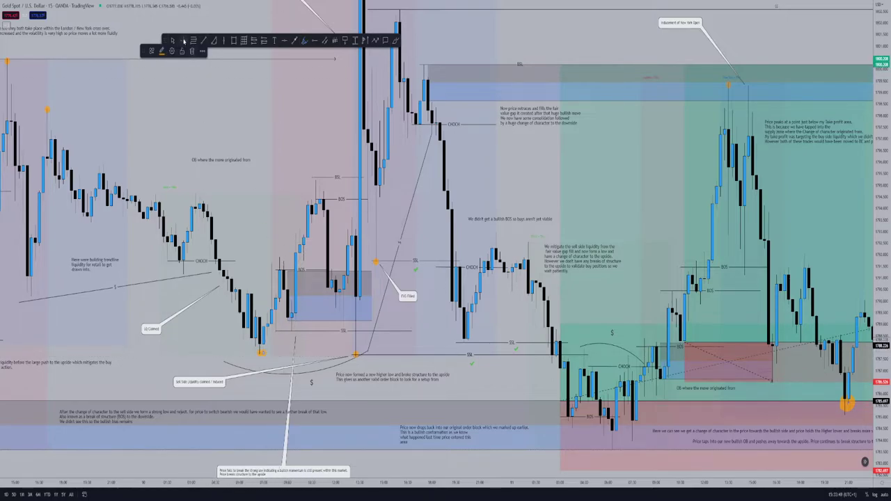
pyautogui.moveTo(188, 153)
pyautogui.mouseDown()
pyautogui.moveTo(292, 82)
pyautogui.moveTo(301, 65)
pyautogui.moveTo(184, 104)
pyautogui.moveTo(203, 275)
pyautogui.moveTo(292, 104)
pyautogui.mouseUp()
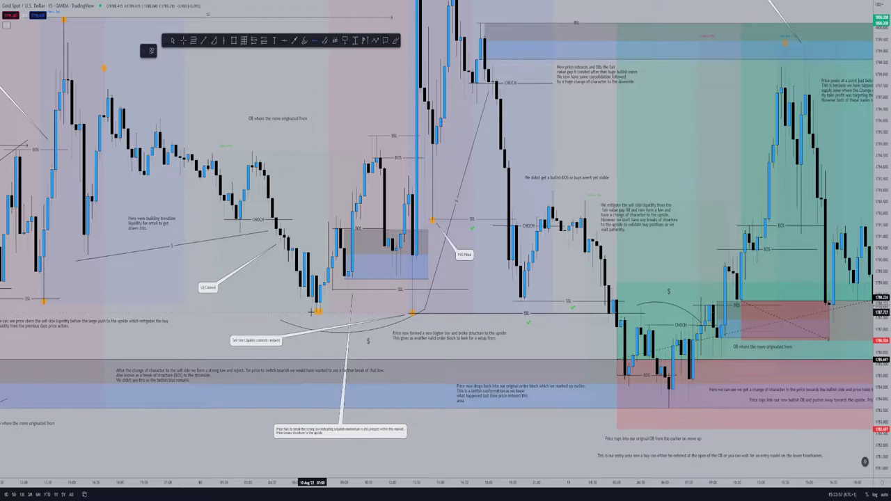
pyautogui.click(311, 313)
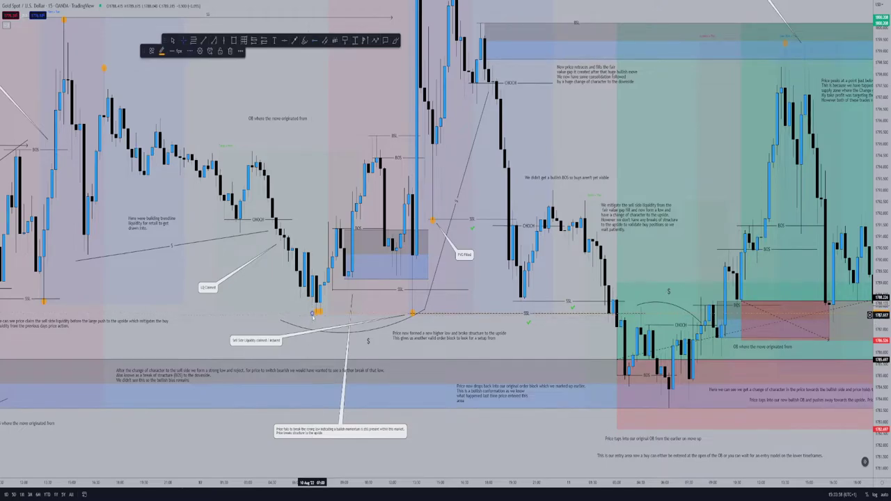
pyautogui.doubleClick(311, 312)
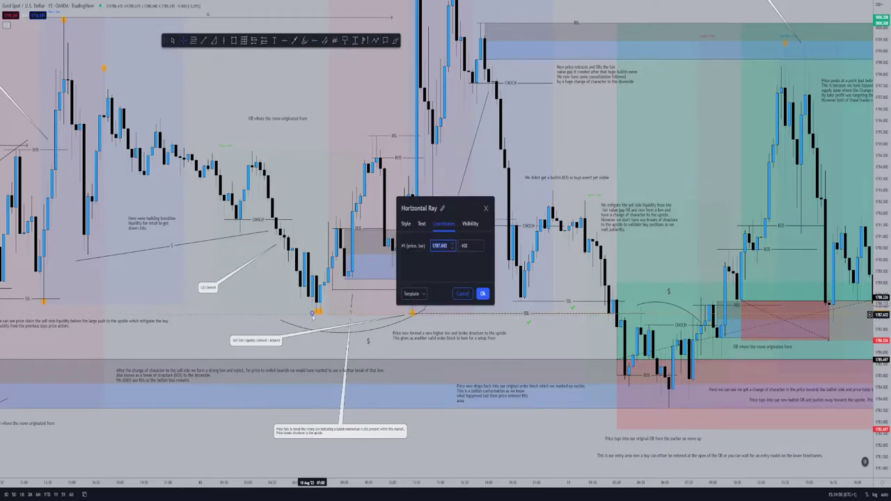
pyautogui.click(412, 293)
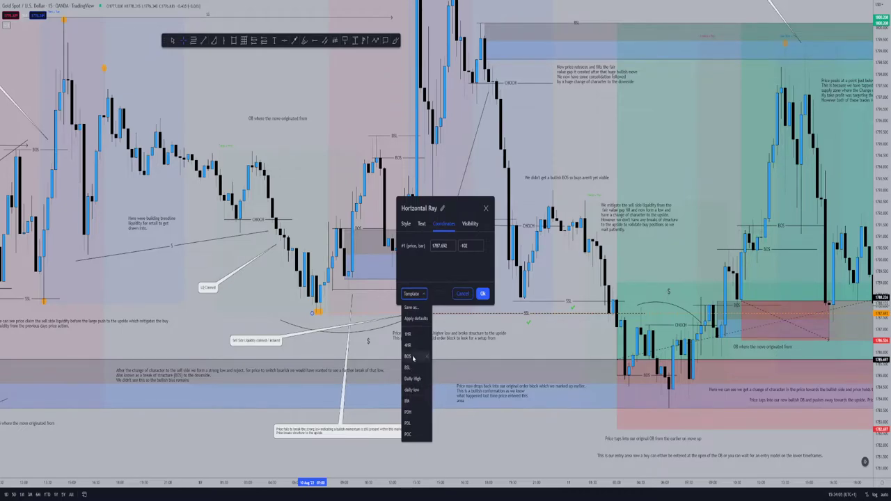
pyautogui.click(318, 321)
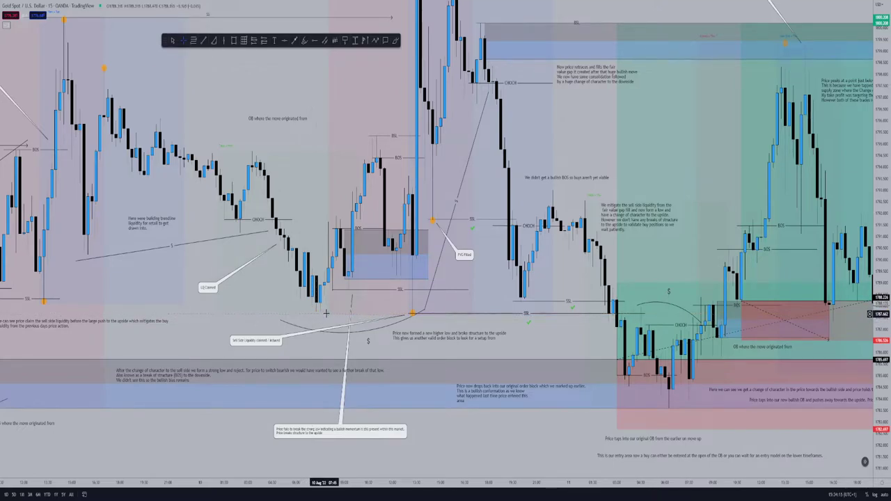
# - Delete the hand-drawn circle around the 10 Aug New York session high
pyautogui.moveTo(330, 318); pyautogui.dragTo(265, 409)
pyautogui.moveTo(249, 151); pyautogui.dragTo(277, 145)
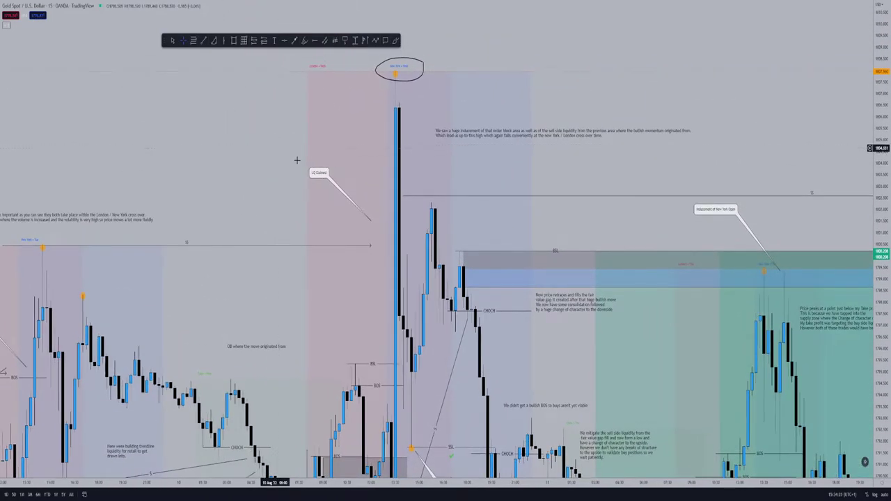
pyautogui.moveTo(886, 53); pyautogui.dragTo(853, 174)
pyautogui.moveTo(271, 154); pyautogui.dragTo(473, 146)
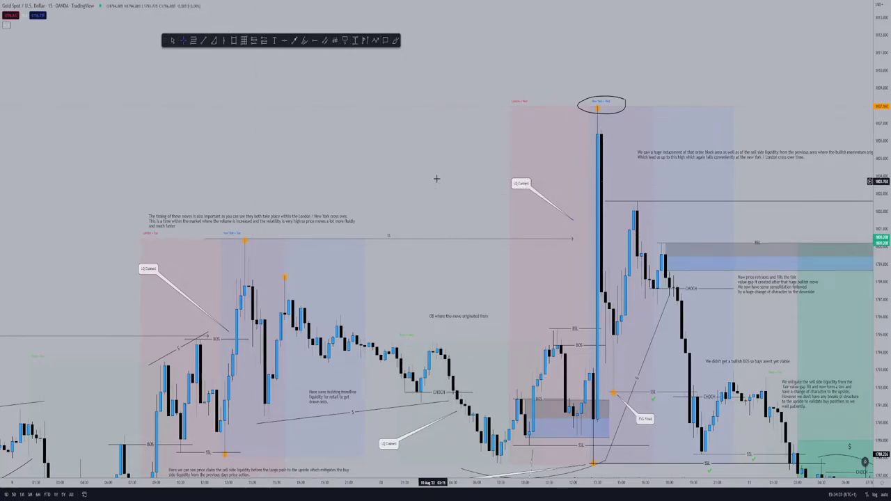
pyautogui.moveTo(453, 179); pyautogui.dragTo(254, 242)
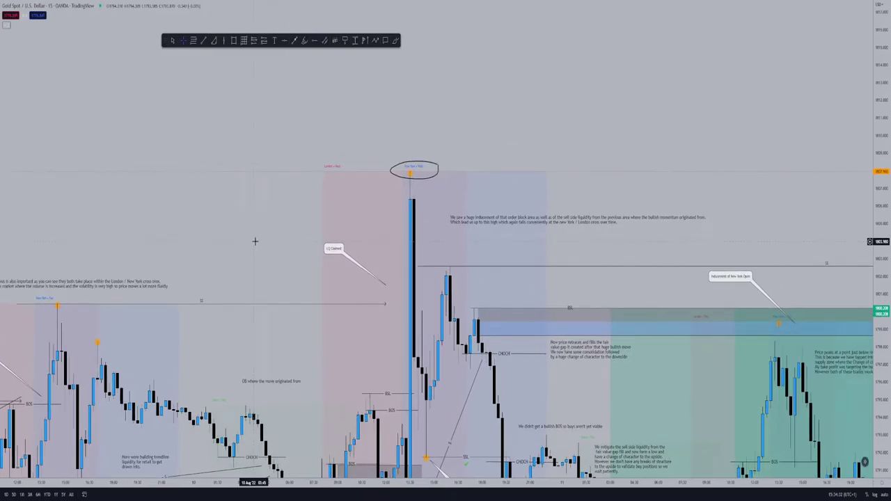
pyautogui.click(437, 169)
pyautogui.press('Delete')
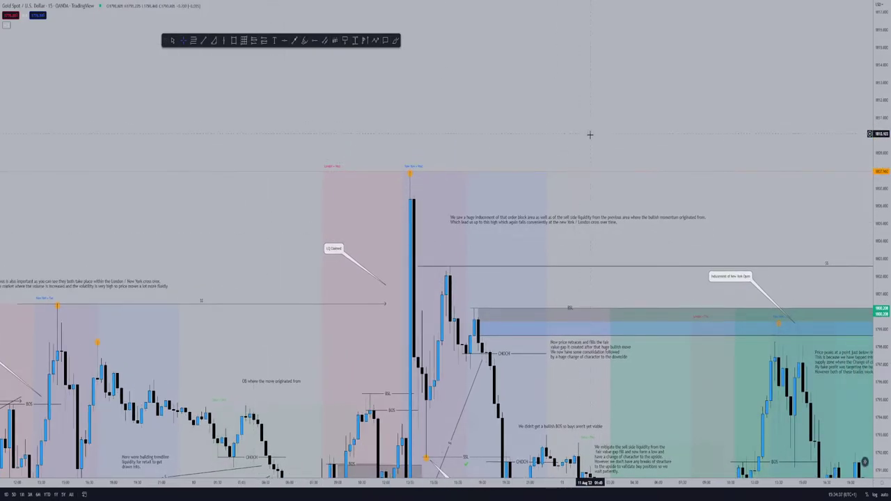
# - Draw a level trend line at about 1793.6 across the lower part of the large 10 Aug bullish candle and delete it
pyautogui.moveTo(678, 143); pyautogui.dragTo(672, 76)
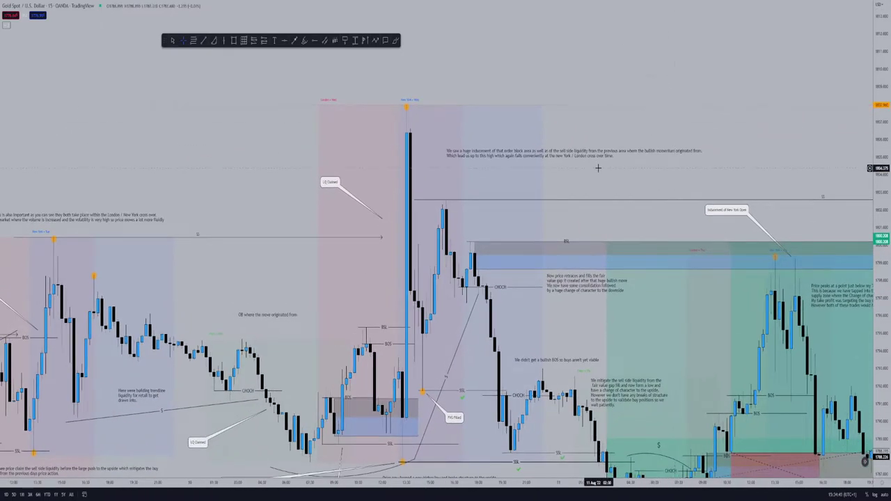
pyautogui.moveTo(576, 173); pyautogui.dragTo(523, 114)
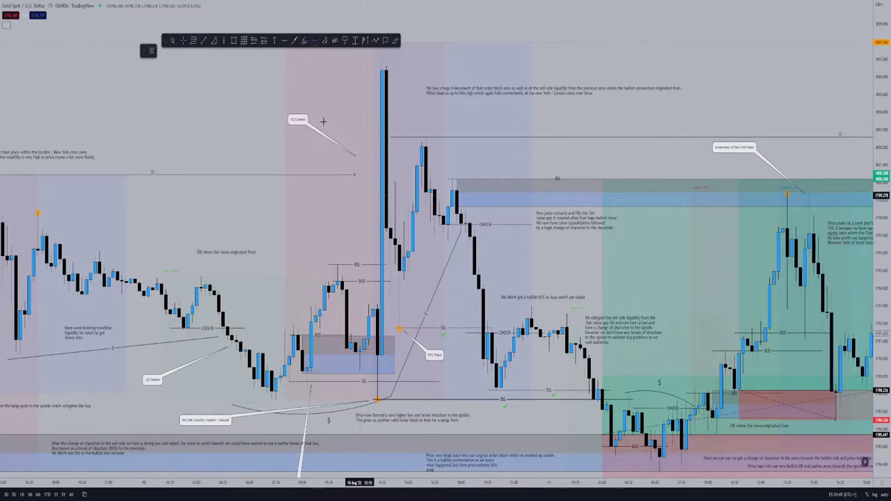
pyautogui.click(204, 41)
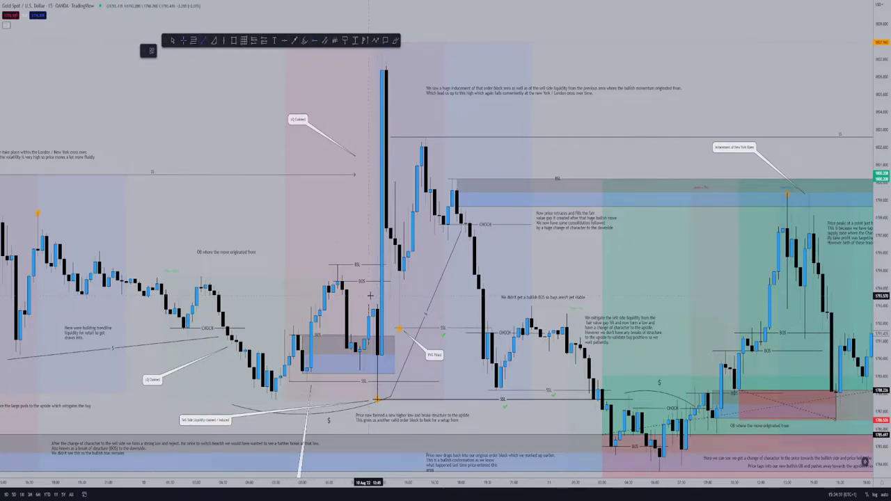
pyautogui.click(369, 295)
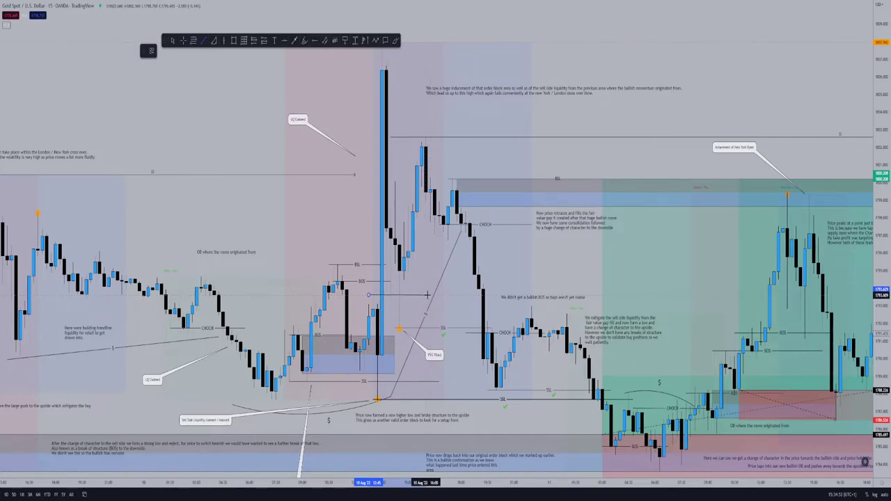
pyautogui.click(425, 295)
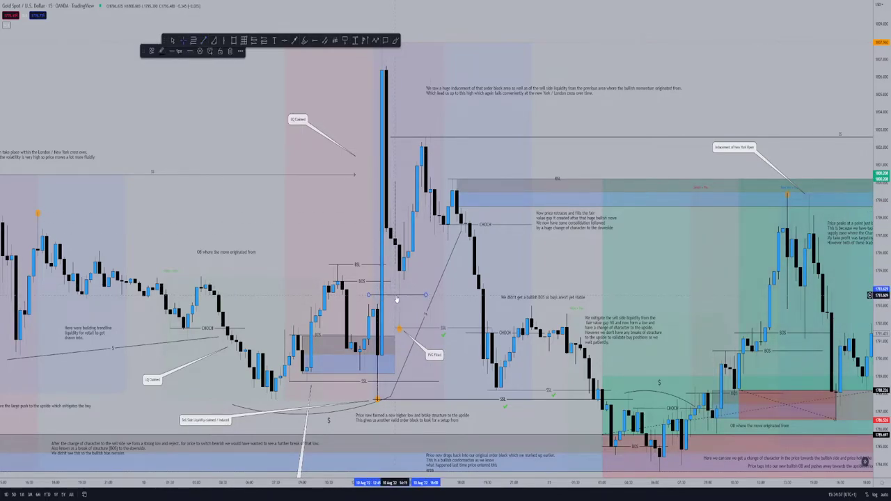
pyautogui.press('Delete')
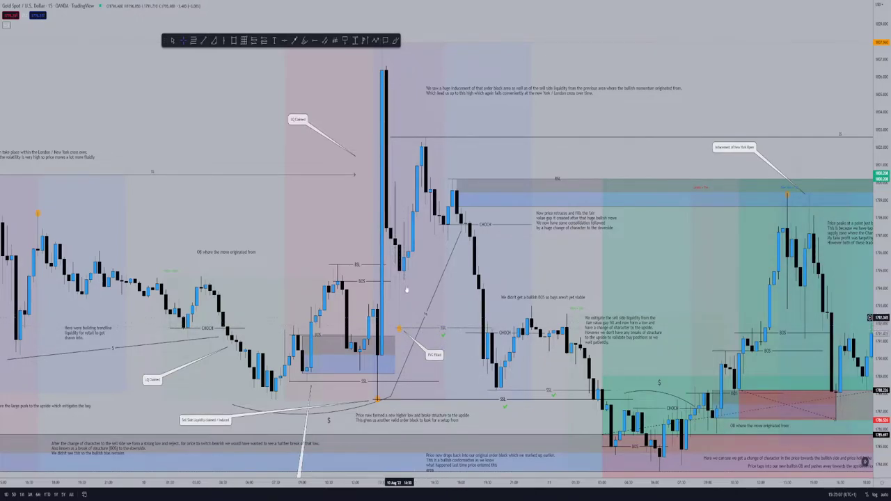
# - Circle the swing low at the bearish CHOCH after the 10 Aug high, sketch the drop below it, and delete the strokes
pyautogui.moveTo(491, 34); pyautogui.dragTo(453, 85)
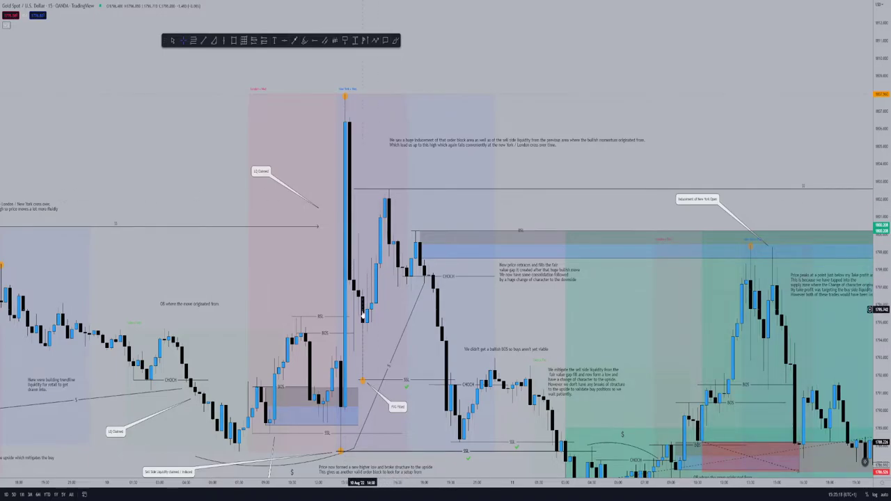
pyautogui.moveTo(493, 62); pyautogui.dragTo(497, 25)
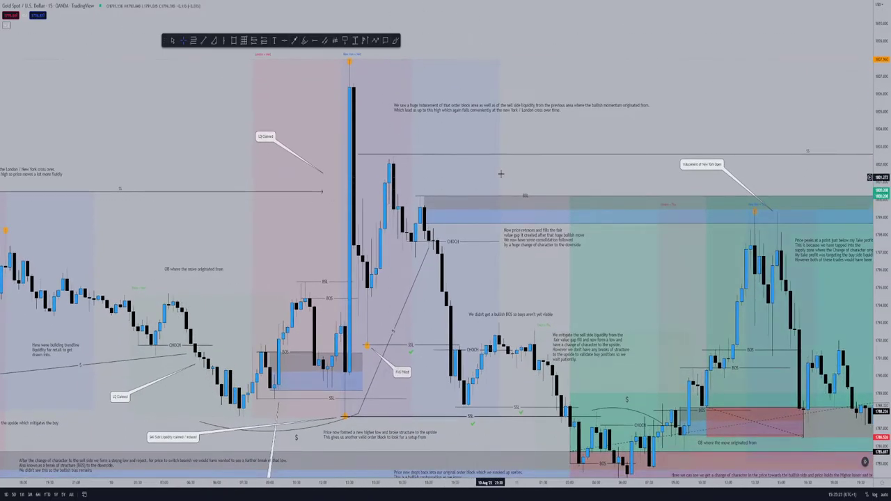
pyautogui.moveTo(519, 168); pyautogui.dragTo(480, 194)
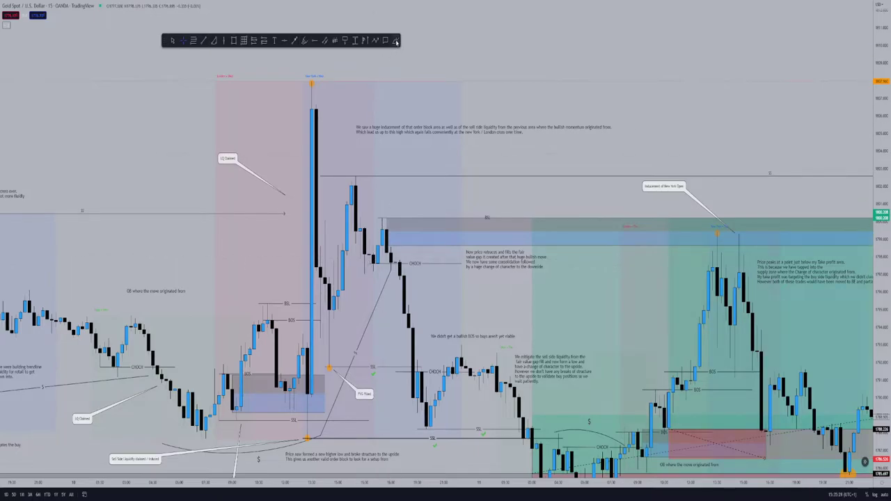
pyautogui.moveTo(384, 267)
pyautogui.mouseDown()
pyautogui.moveTo(368, 254)
pyautogui.moveTo(397, 271)
pyautogui.mouseUp()
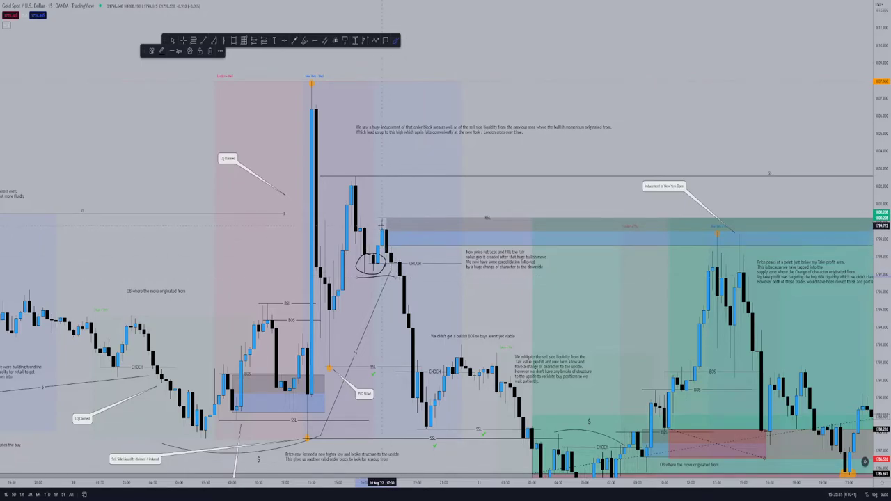
pyautogui.press('Delete')
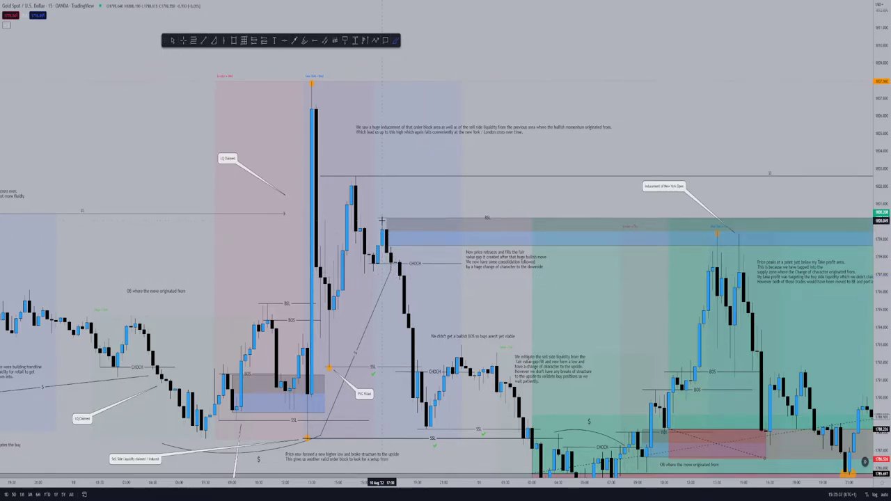
pyautogui.moveTo(398, 265); pyautogui.dragTo(408, 332)
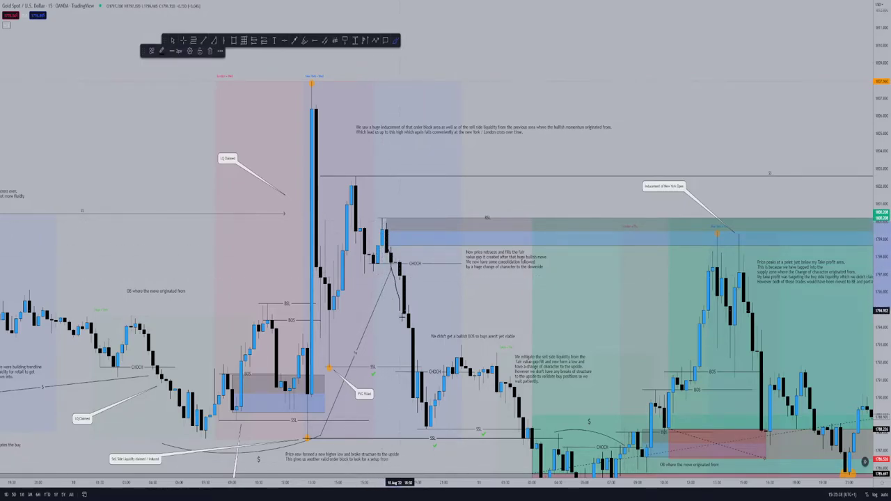
pyautogui.click(402, 355)
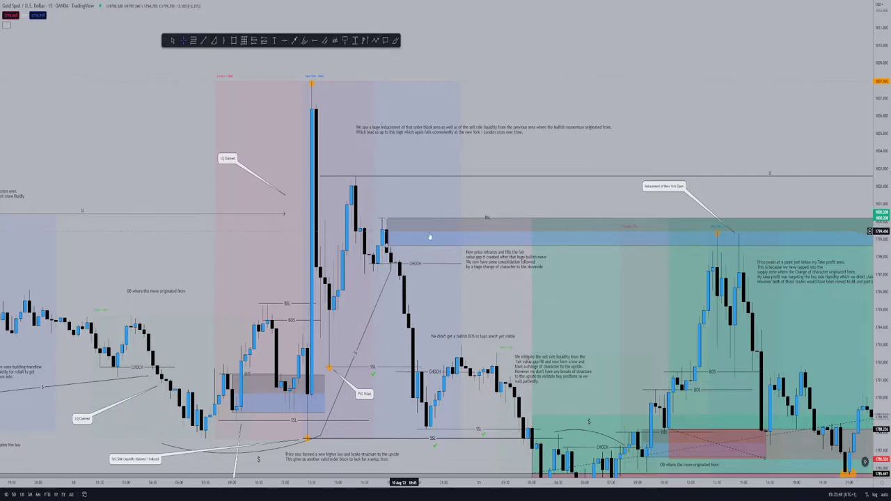
pyautogui.moveTo(630, 139); pyautogui.dragTo(641, 26)
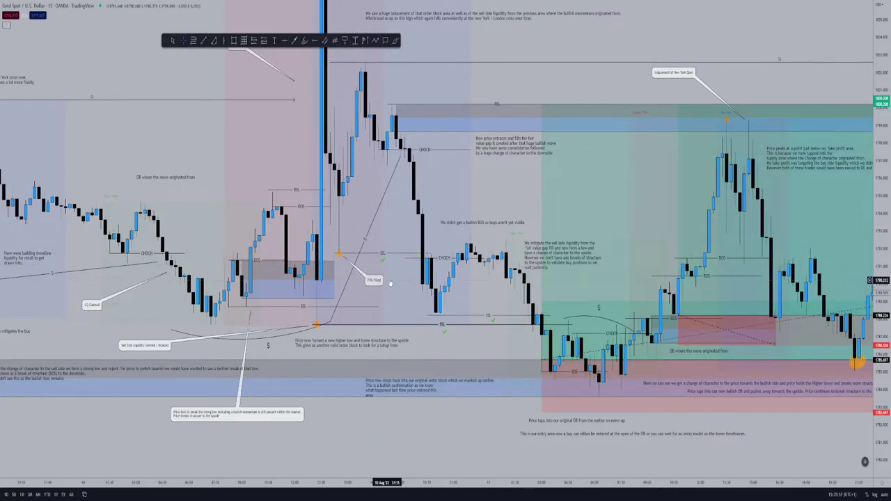
pyautogui.moveTo(487, 199); pyautogui.dragTo(462, 162)
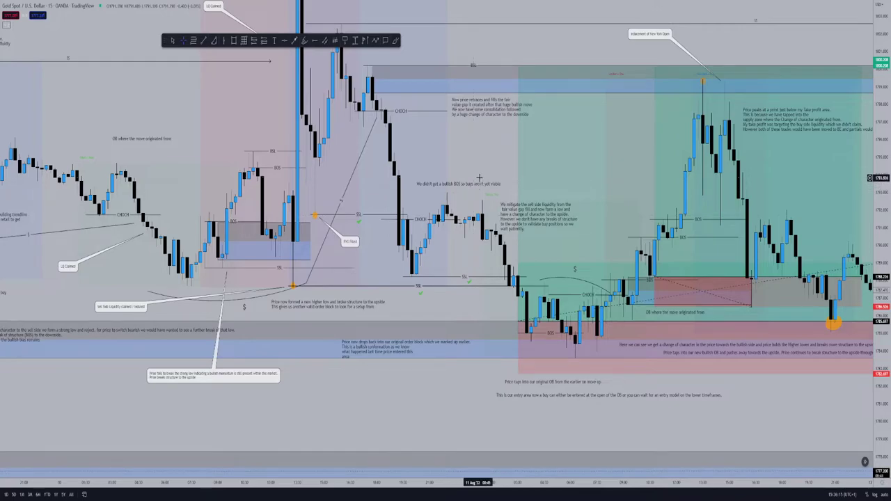
# - Examine the 10 Aug fair value gap fill, the sell-side liquidity levels and the drop into the original order block
pyautogui.moveTo(486, 157); pyautogui.dragTo(407, 135)
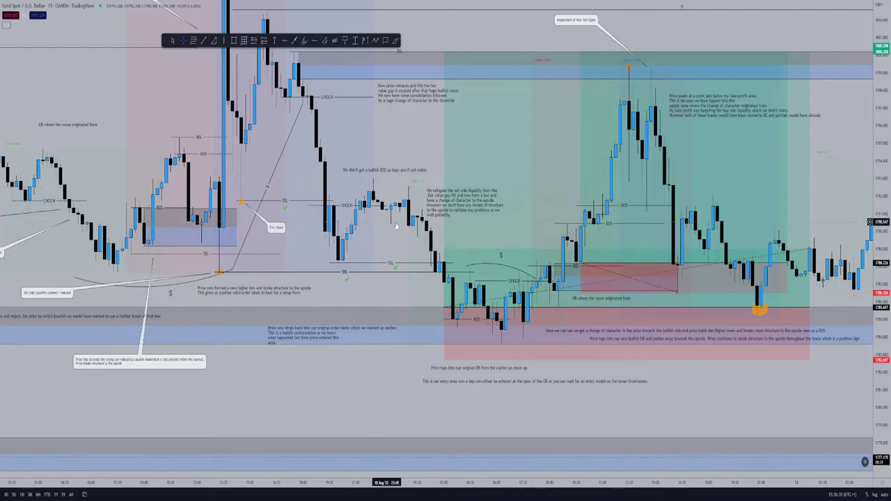
pyautogui.moveTo(489, 230)
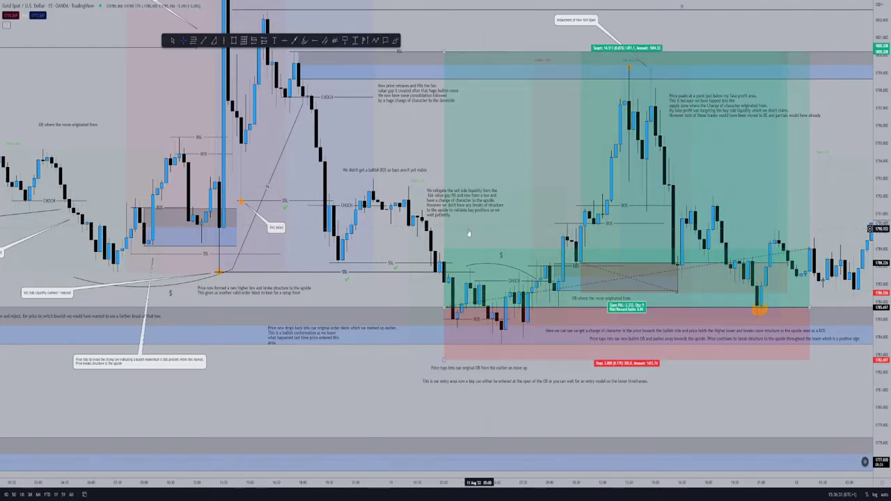
pyautogui.moveTo(399, 243); pyautogui.dragTo(388, 220)
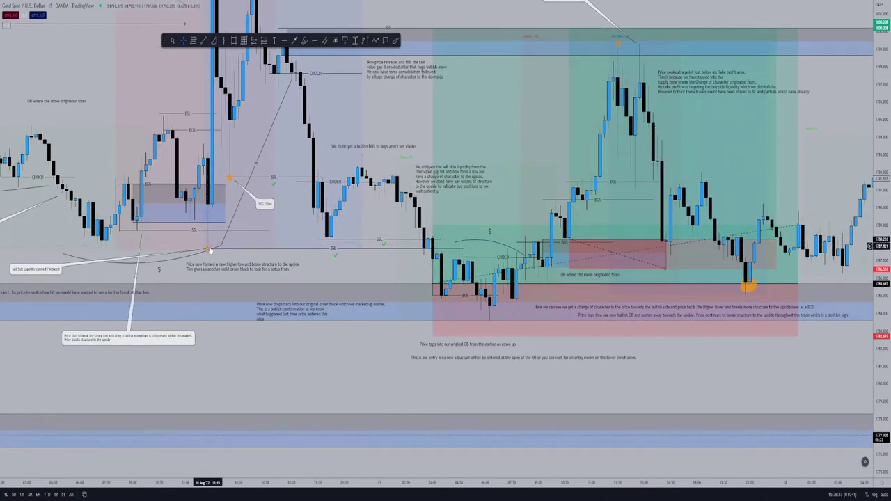
pyautogui.moveTo(207, 254); pyautogui.dragTo(282, 282)
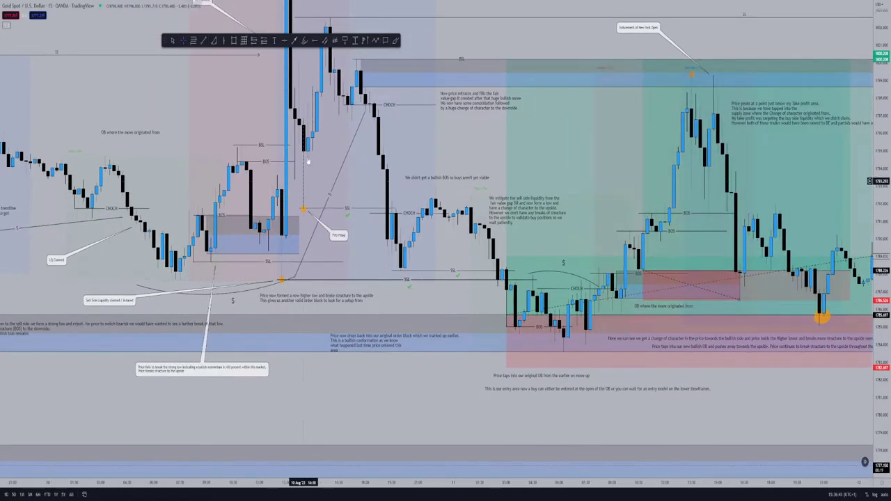
pyautogui.scroll(3, 515, 182)
pyautogui.moveTo(527, 181); pyautogui.dragTo(462, 76)
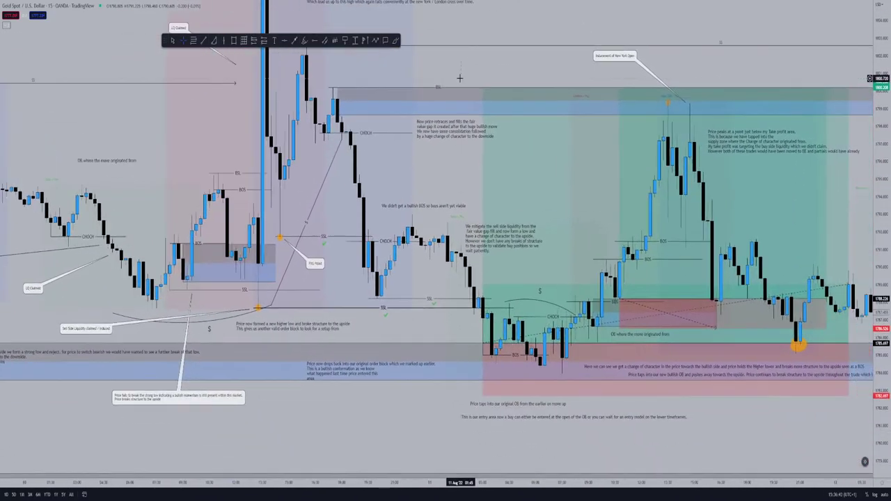
pyautogui.moveTo(441, 332); pyautogui.dragTo(408, 249)
pyautogui.moveTo(332, 254); pyautogui.dragTo(562, 250)
# - Trace the original bullish order block from its origin on 9 Aug across to the 11 Aug price tap
pyautogui.moveTo(112, 341); pyautogui.dragTo(510, 338)
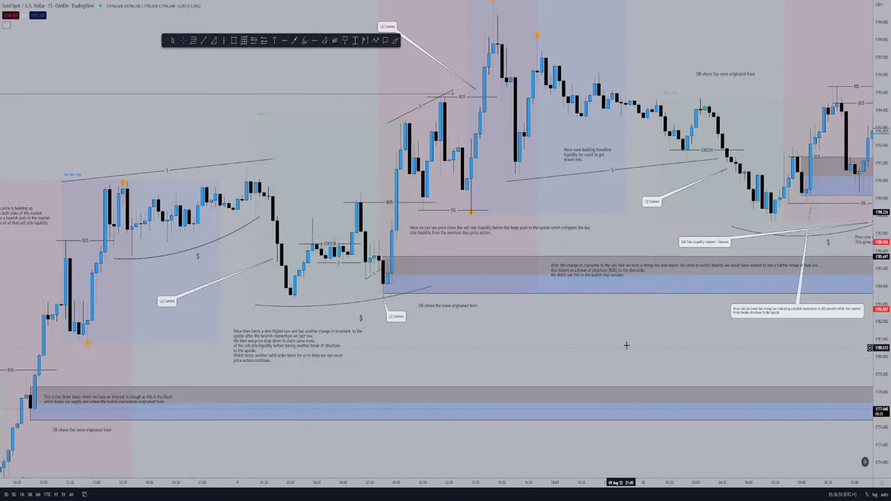
pyautogui.hscroll(5, 645, 361)
pyautogui.moveTo(661, 318); pyautogui.dragTo(351, 317)
pyautogui.moveTo(452, 324); pyautogui.dragTo(363, 383)
pyautogui.moveTo(439, 302)
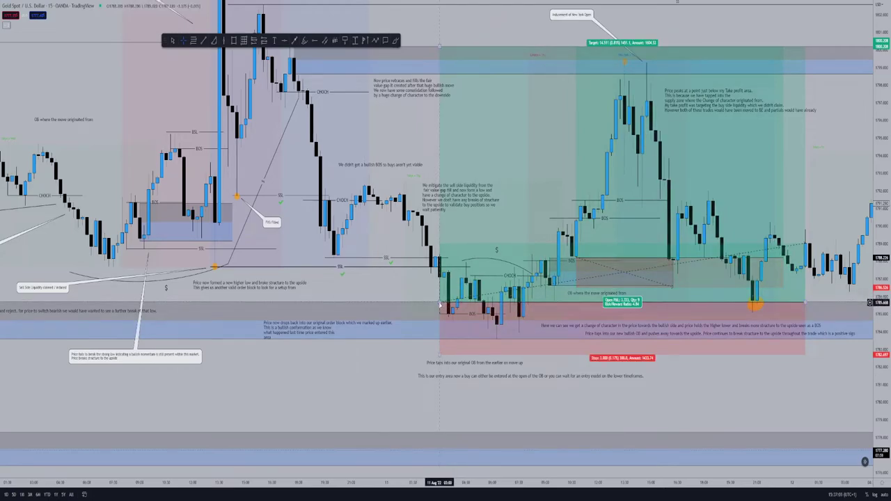
pyautogui.scroll(-2, 408, 286)
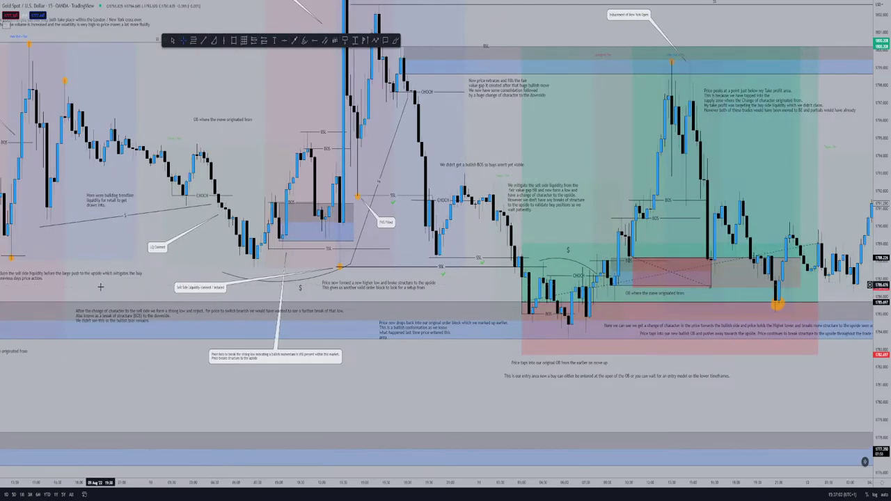
pyautogui.moveTo(98, 285); pyautogui.dragTo(255, 263)
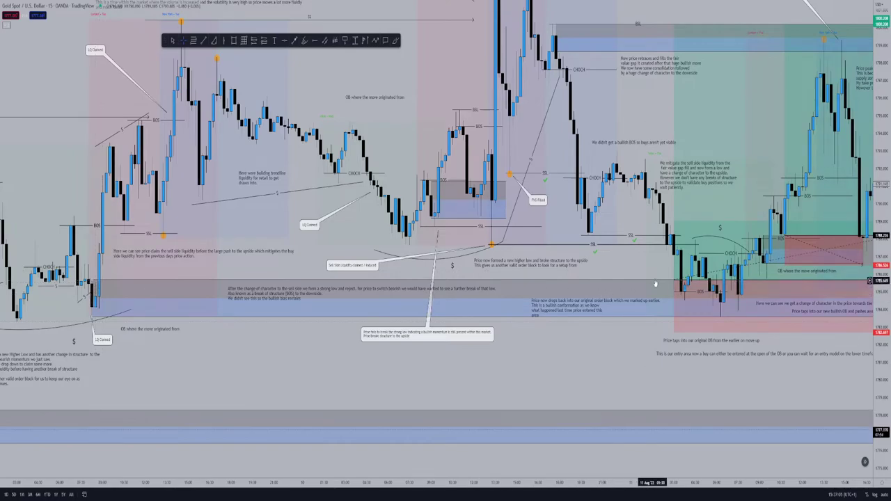
pyautogui.hscroll(5, 591, 276)
pyautogui.scroll(2, 479, 276)
# - Examine the entry and stop-loss placement of the large 11 Aug long position against the original order block
pyautogui.moveTo(403, 275); pyautogui.dragTo(387, 298)
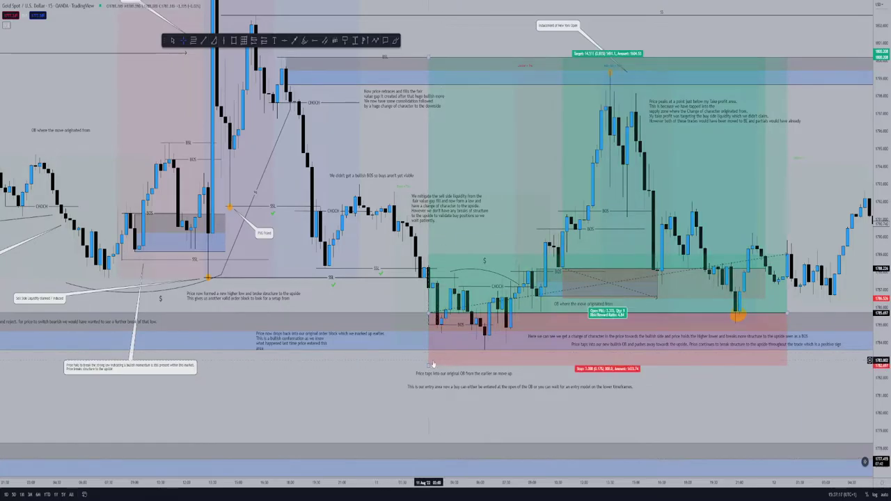
pyautogui.moveTo(316, 379)
pyautogui.mouseDown()
pyautogui.moveTo(691, 318)
pyautogui.moveTo(421, 314)
pyautogui.moveTo(351, 327)
pyautogui.mouseUp()
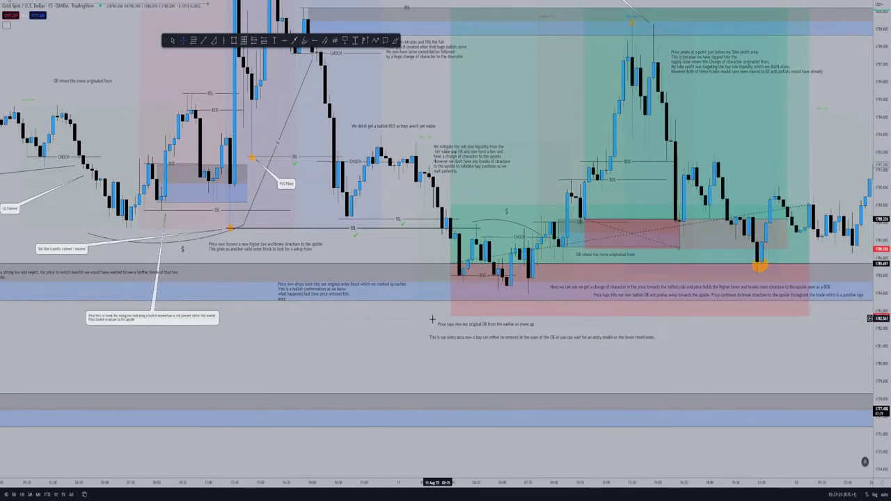
pyautogui.moveTo(418, 325)
pyautogui.mouseDown()
pyautogui.moveTo(371, 364)
pyautogui.moveTo(375, 374)
pyautogui.mouseUp()
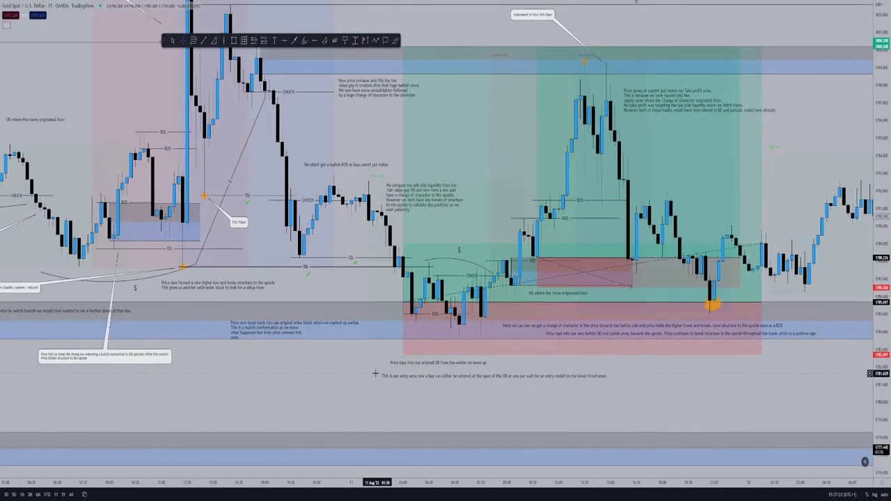
pyautogui.moveTo(421, 327)
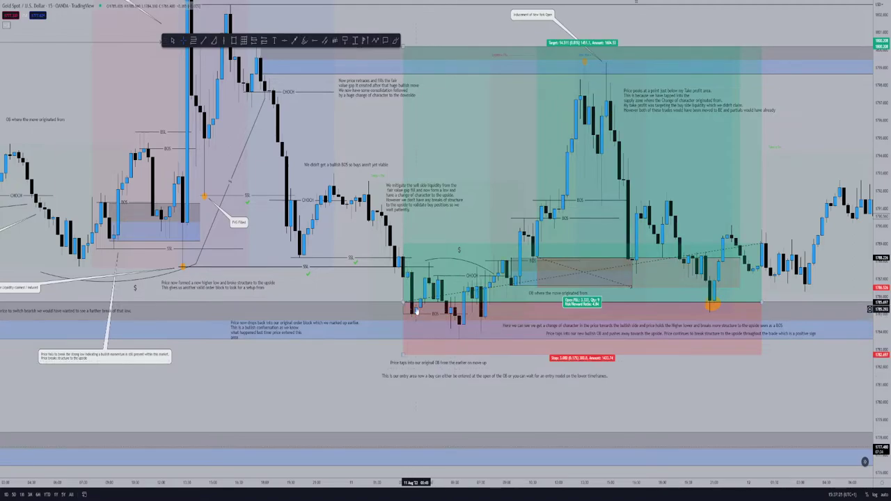
pyautogui.moveTo(370, 369); pyautogui.dragTo(337, 400)
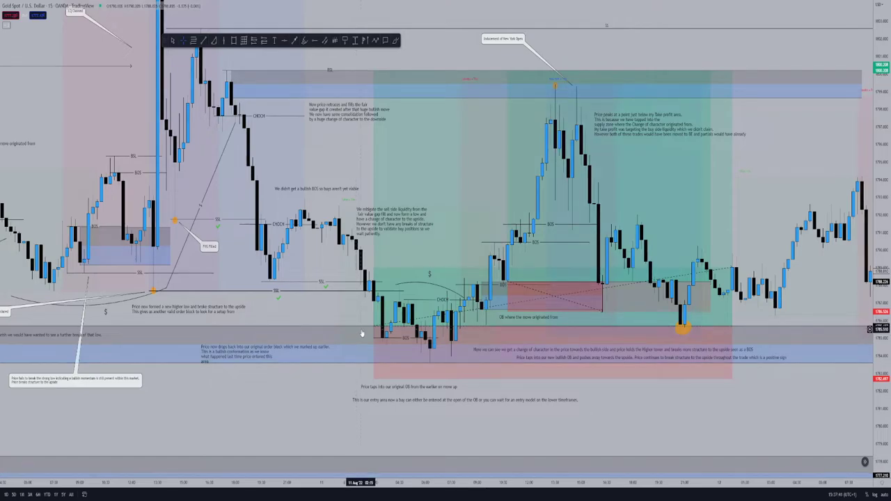
pyautogui.click(401, 338)
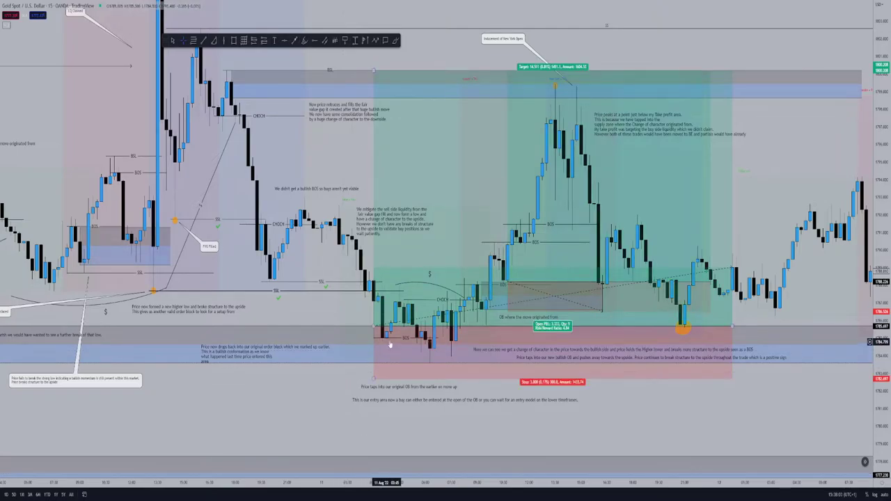
pyautogui.moveTo(374, 328)
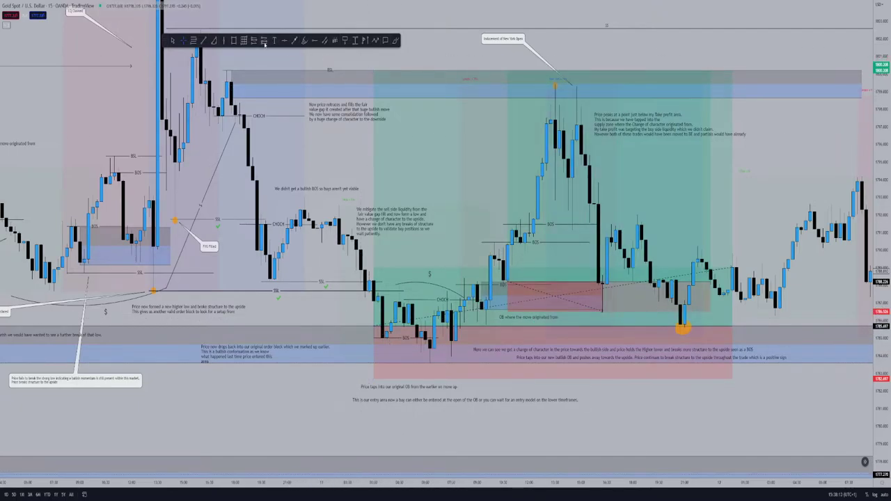
# - Place an example long position with entry at about 1784.05 on the 11 Aug 07:30 candle and box the lows with a small rectangle
pyautogui.click(451, 354)
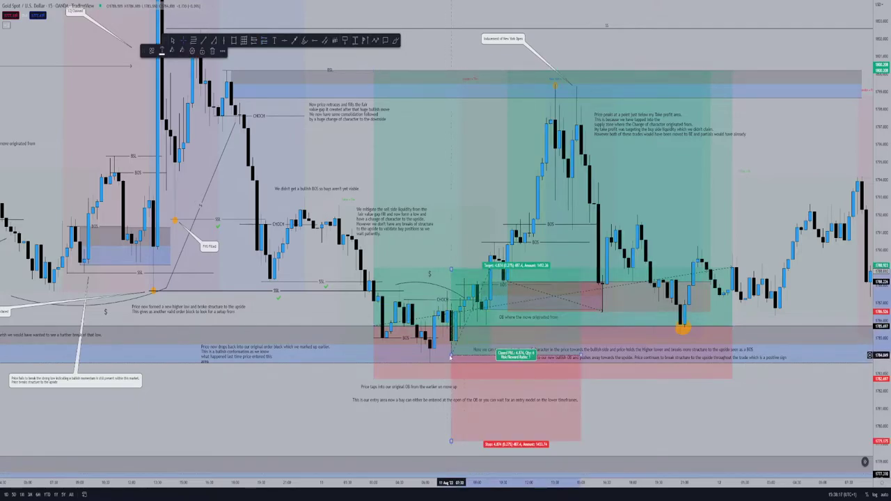
pyautogui.click(233, 40)
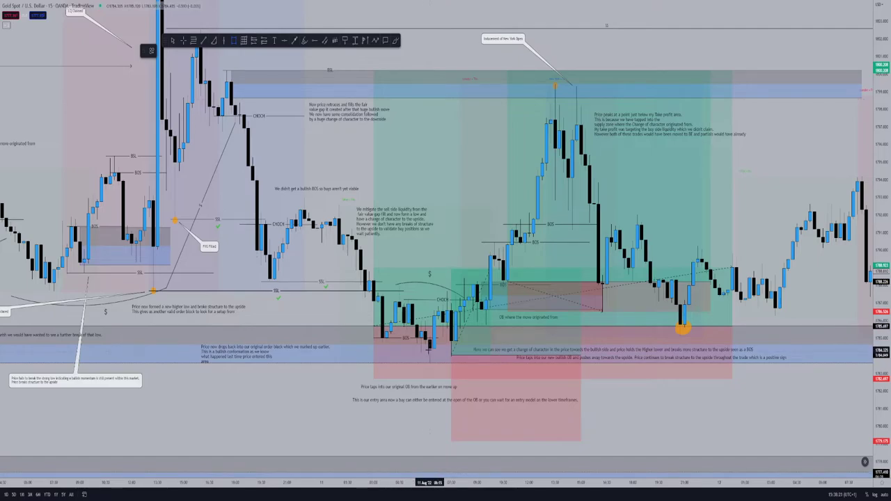
pyautogui.click(452, 354)
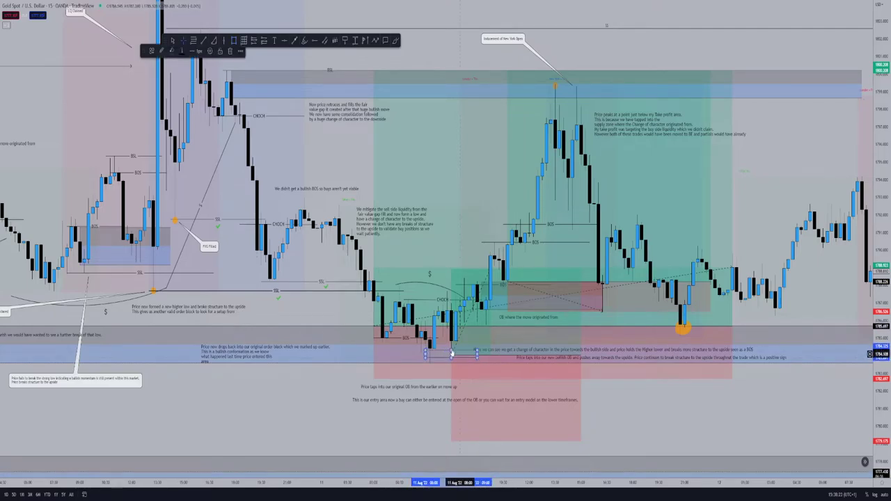
# - Tighten the example long position's stop to about 0.67 below its entry and delete the position
pyautogui.moveTo(451, 440); pyautogui.dragTo(459, 366)
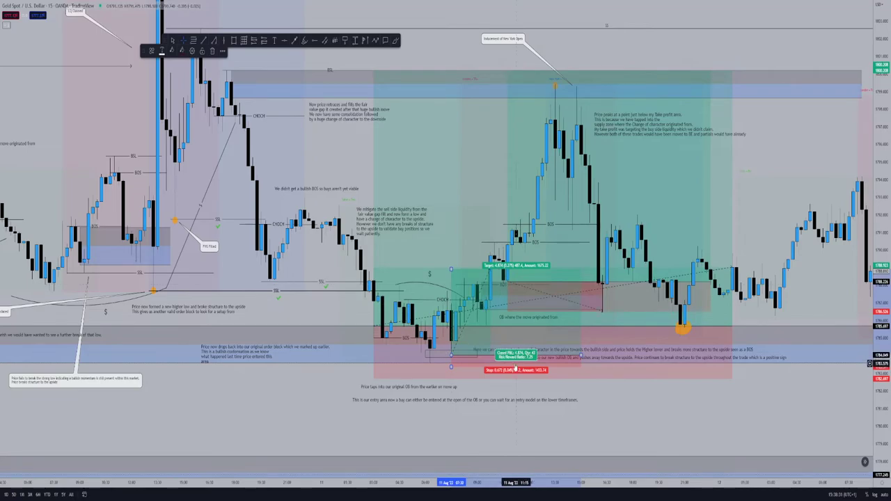
pyautogui.press('Delete')
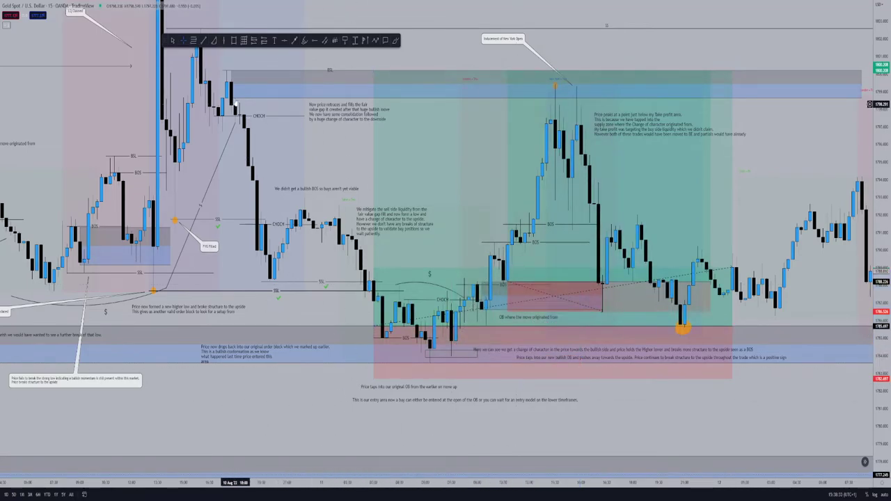
# - Delete the small rectangle below the 11 Aug early-morning lows
pyautogui.moveTo(355, 306)
pyautogui.mouseDown()
pyautogui.moveTo(319, 331)
pyautogui.moveTo(271, 320)
pyautogui.mouseUp()
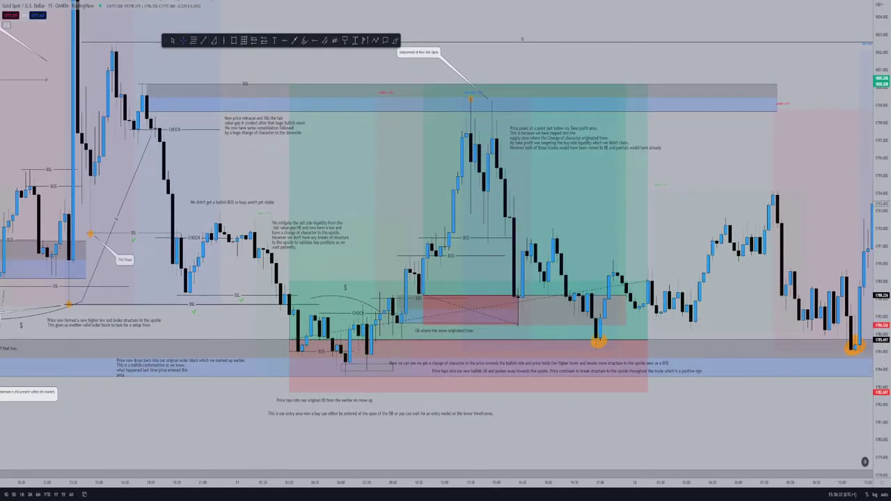
pyautogui.moveTo(883, 362); pyautogui.dragTo(883, 343)
pyautogui.moveTo(735, 314)
pyautogui.mouseDown()
pyautogui.moveTo(753, 298)
pyautogui.moveTo(750, 320)
pyautogui.mouseUp()
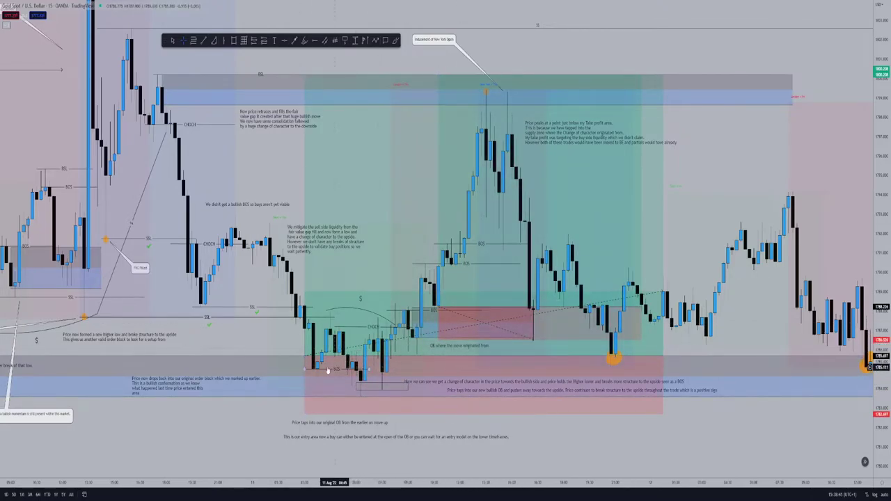
pyautogui.click(376, 386)
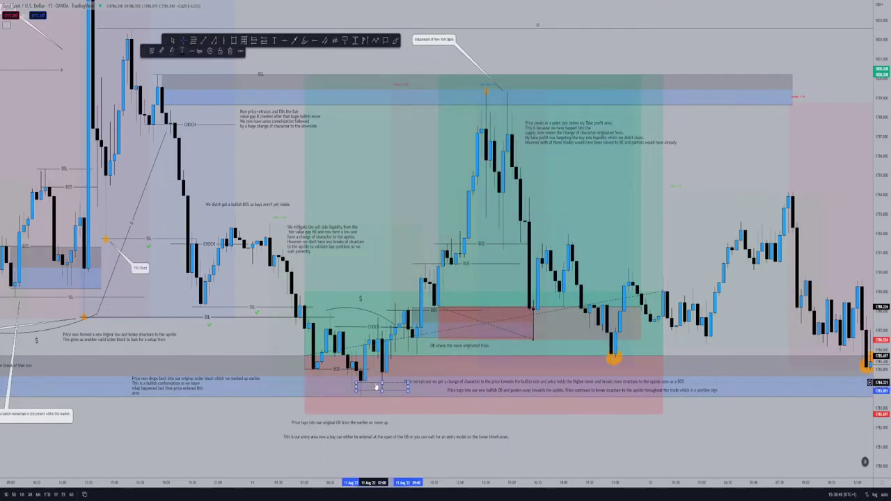
pyautogui.press('Delete')
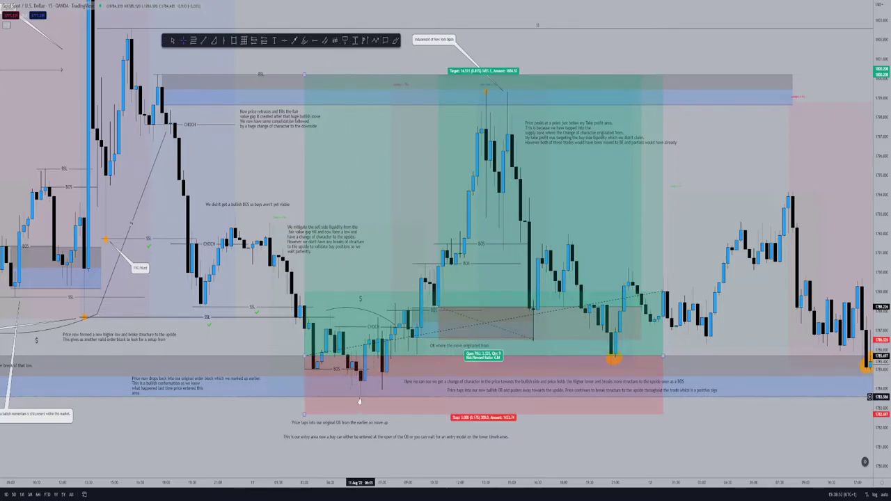
# - Mark the lowest wick of the 11 Aug tap into the original order block with an orange marker
pyautogui.click(304, 41)
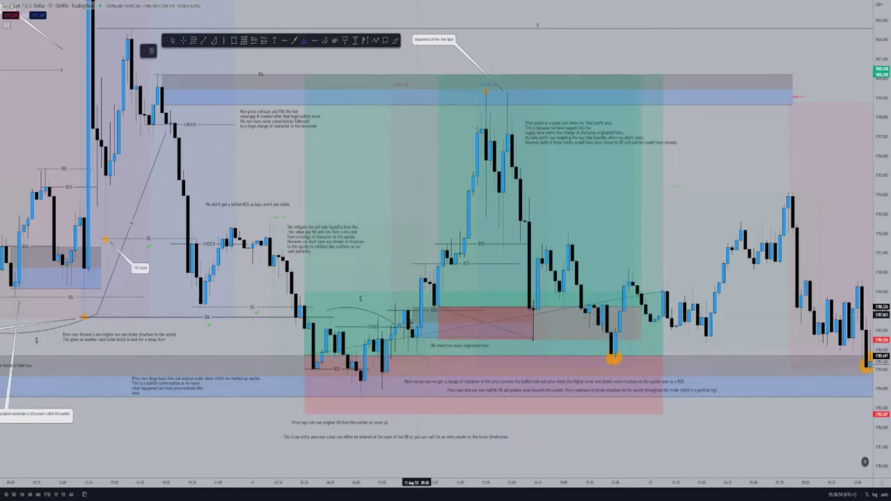
pyautogui.click(362, 396)
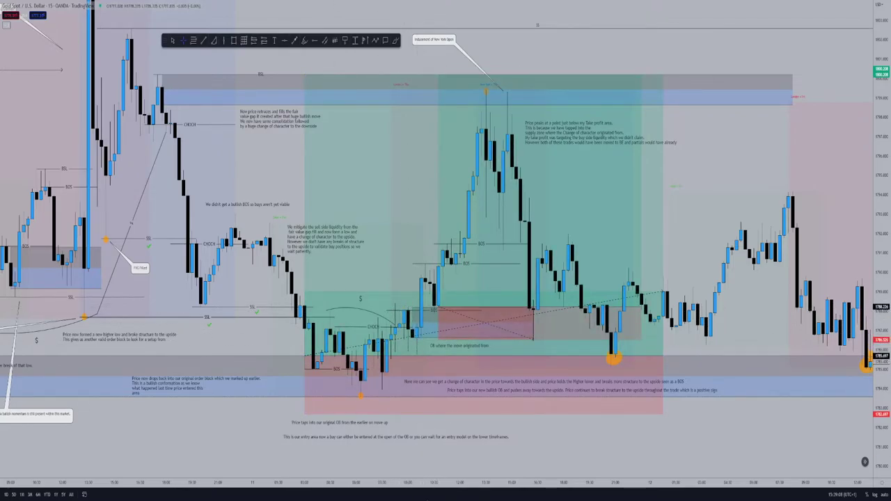
# - Lock the large 11 Aug long position in place
pyautogui.rightClick(655, 350)
pyautogui.click(673, 436)
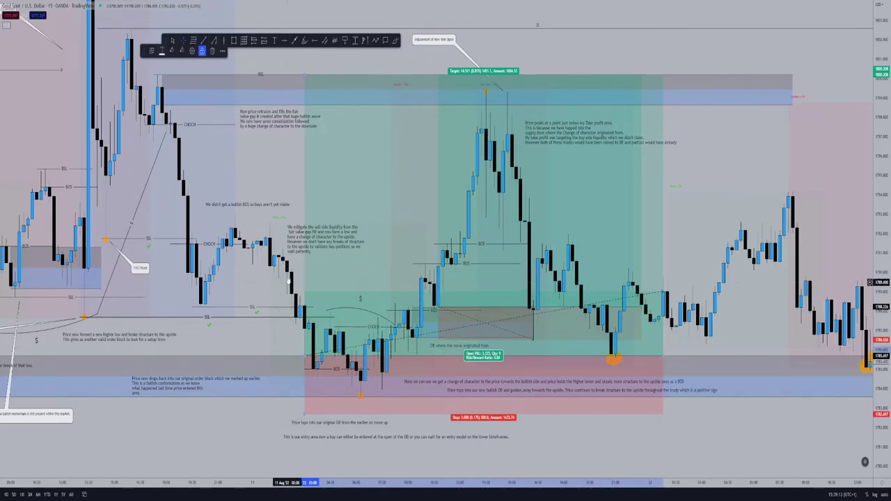
pyautogui.click(295, 320)
# - Circle the 11 Aug 09:15 order block candle, sketch a line across to the price's return into the block, and delete the strokes
pyautogui.scroll(1, 578, 232)
pyautogui.moveTo(880, 266); pyautogui.dragTo(880, 191)
pyautogui.moveTo(700, 151); pyautogui.dragTo(736, 143)
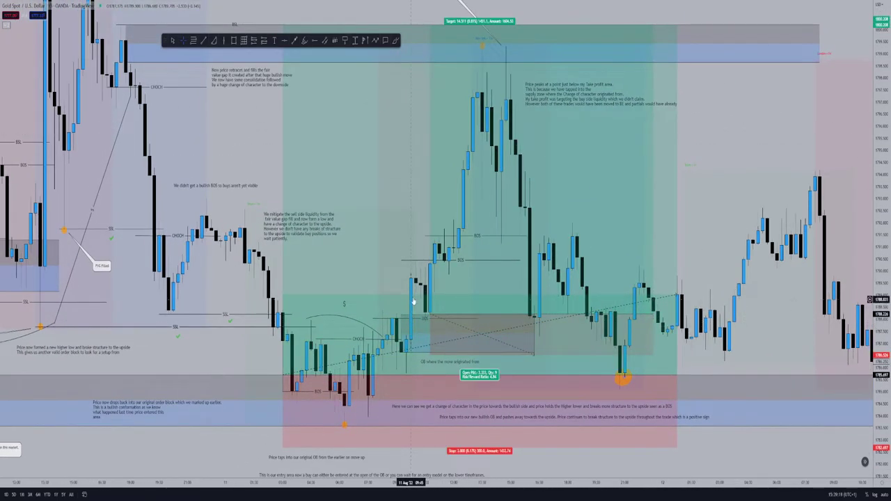
pyautogui.click(404, 343)
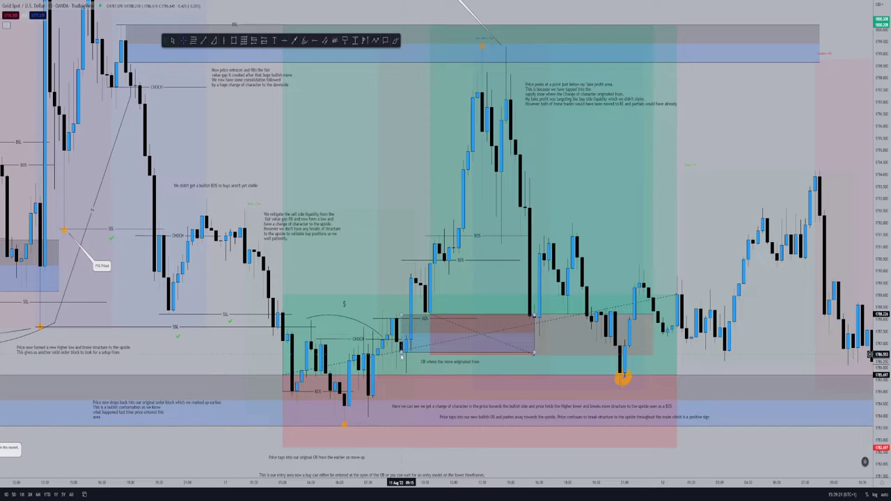
pyautogui.click(403, 360)
pyautogui.click(404, 342)
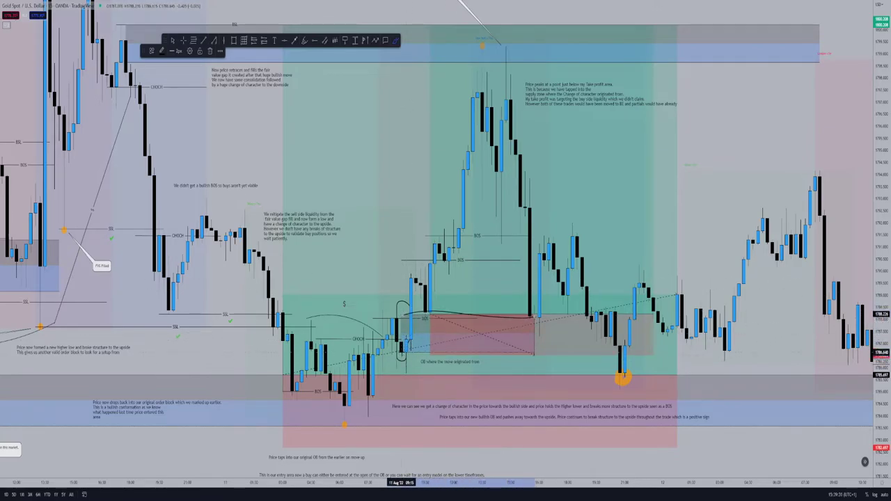
pyautogui.click(519, 341)
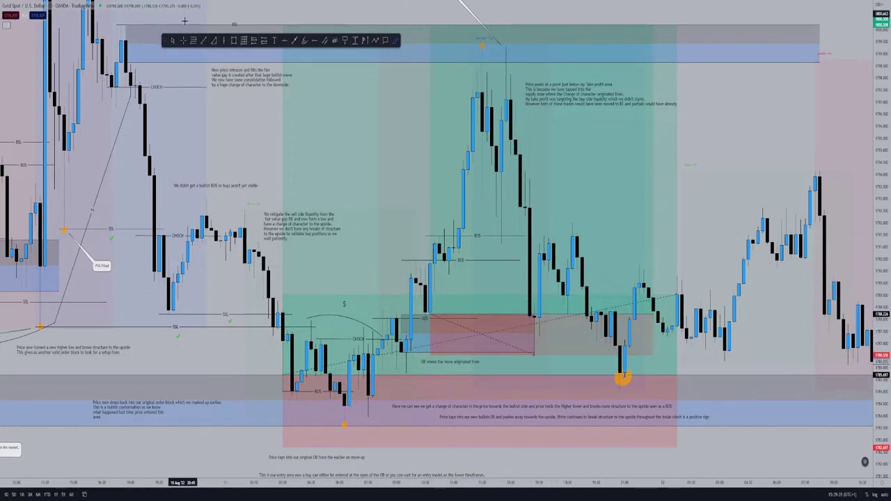
pyautogui.click(183, 41)
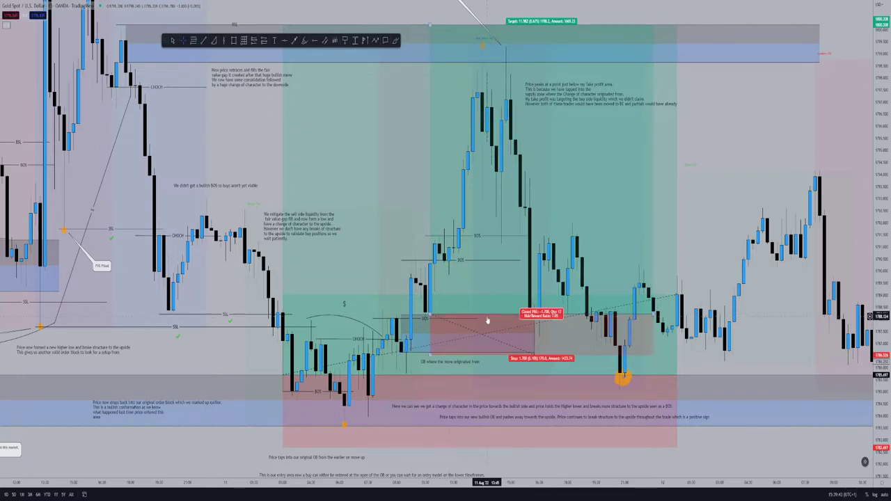
# - Shift the smaller 11 Aug long position slightly earlier and lower, with its entry at 1788.197
pyautogui.moveTo(485, 321); pyautogui.dragTo(480, 317)
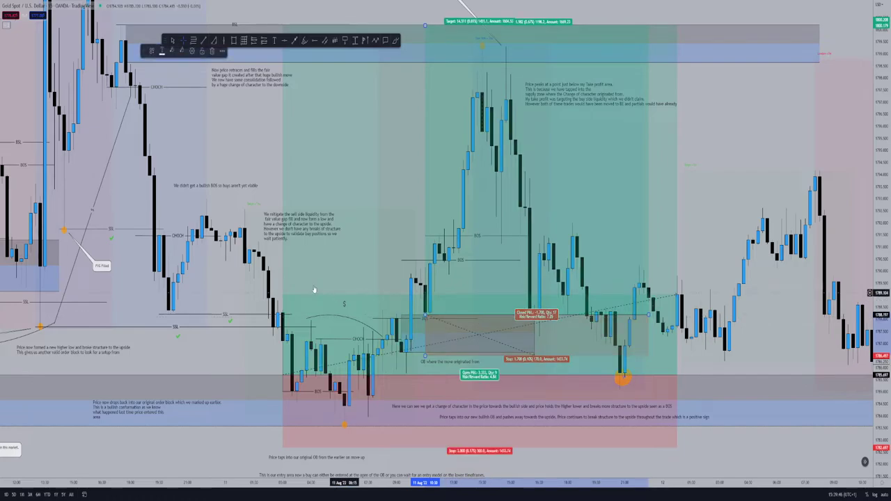
pyautogui.click(275, 262)
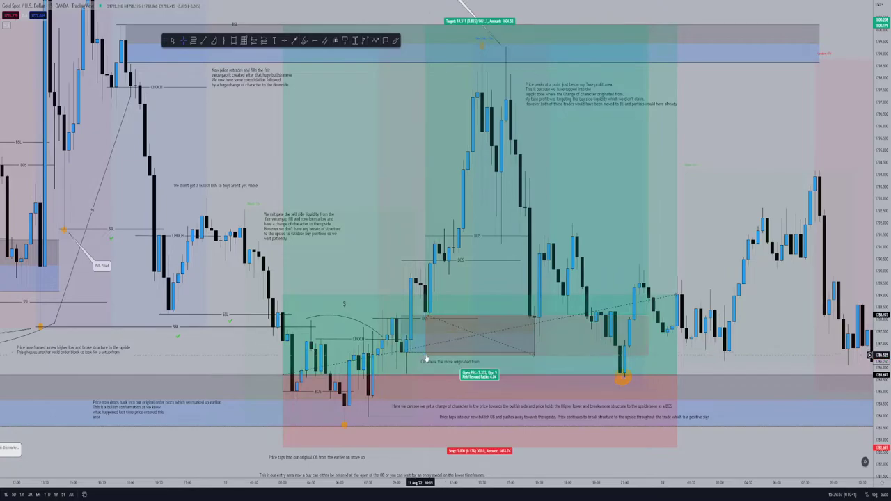
# - Circle the 10 Aug candle at the origin of the upper supply zone with a freehand stroke, and delete the stroke
pyautogui.moveTo(724, 122); pyautogui.dragTo(702, 162)
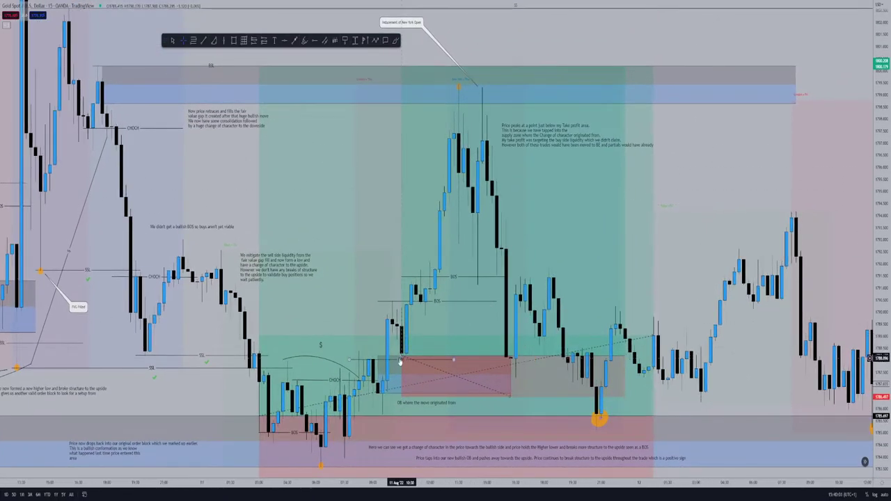
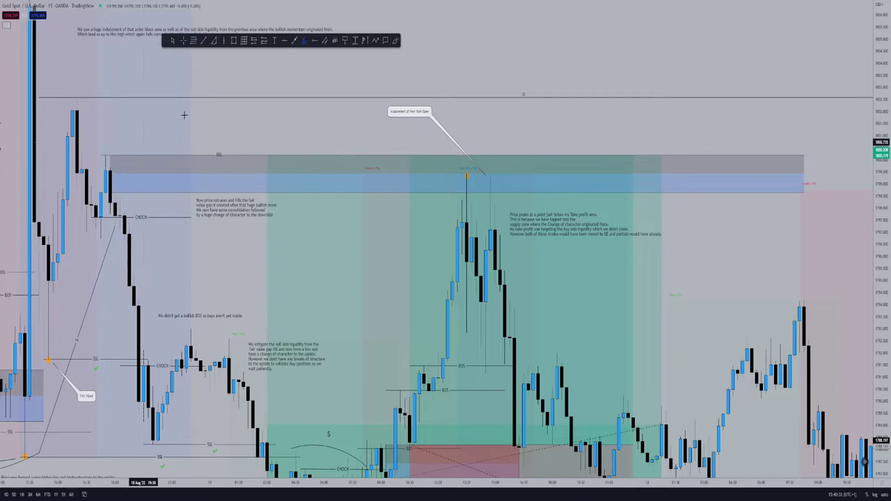
pyautogui.click(184, 41)
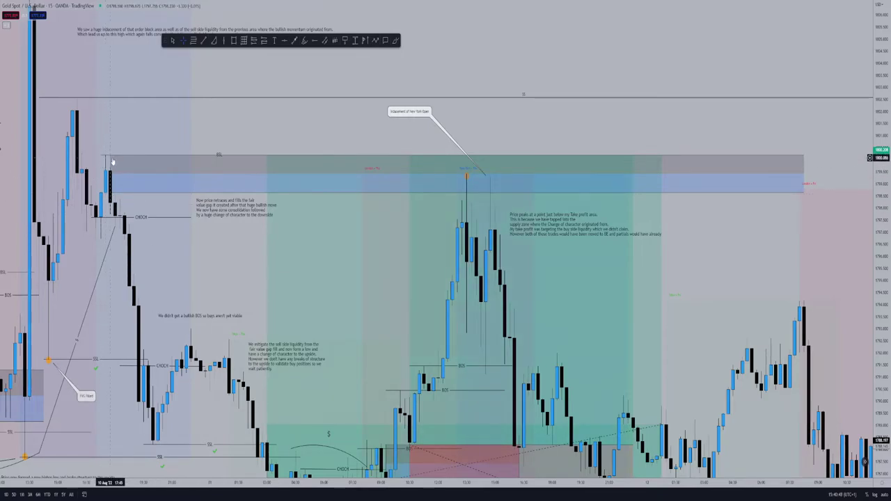
pyautogui.click(396, 40)
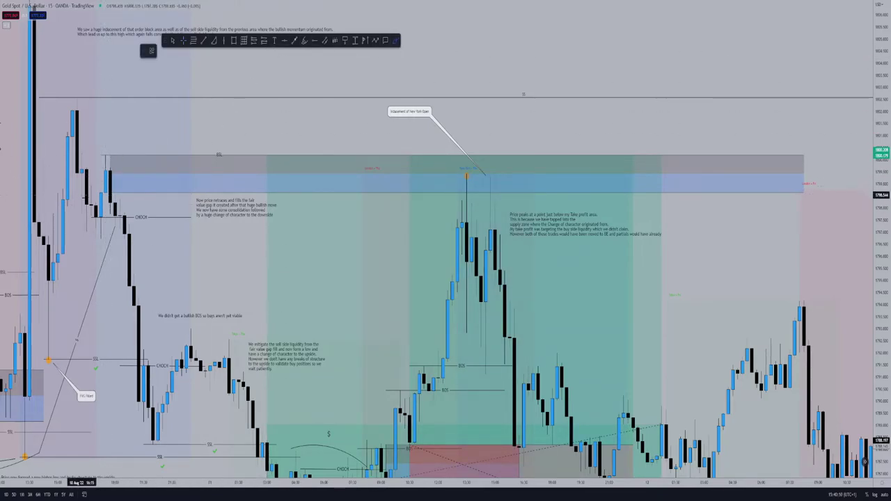
pyautogui.moveTo(106, 145)
pyautogui.mouseDown()
pyautogui.moveTo(126, 179)
pyautogui.moveTo(96, 186)
pyautogui.mouseUp()
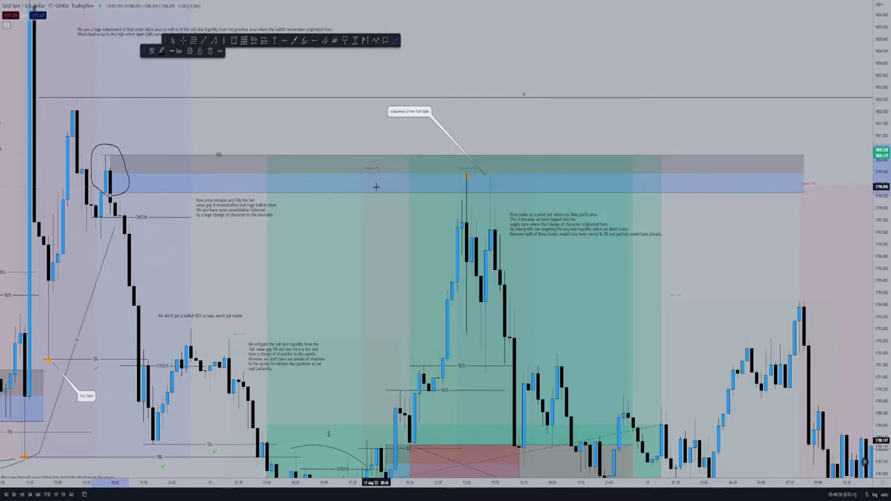
pyautogui.press('Delete')
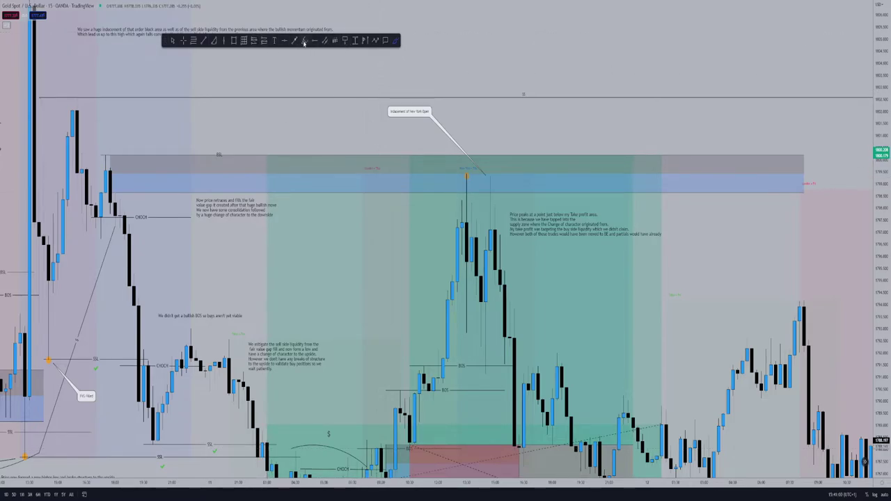
# - Highlight the supply zone's lower edge across the 11 Aug peaks in orange, and delete that stroke and the marker on the highest wick
pyautogui.click(430, 192)
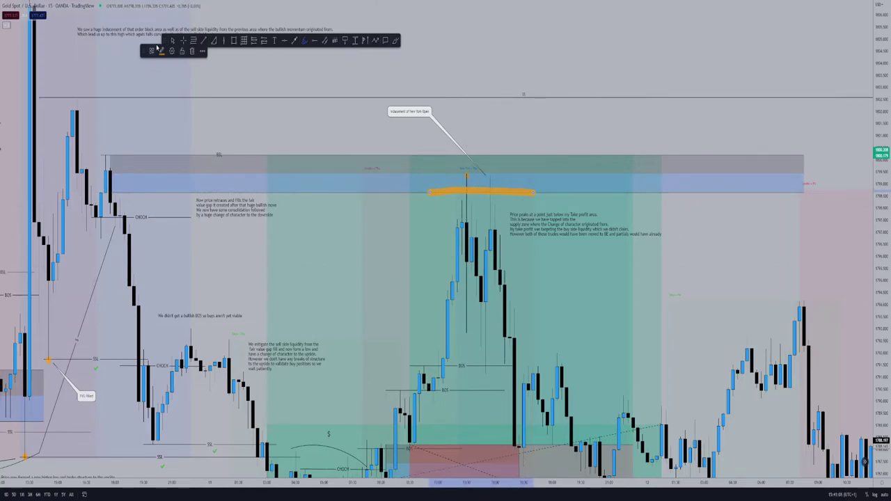
pyautogui.click(367, 137)
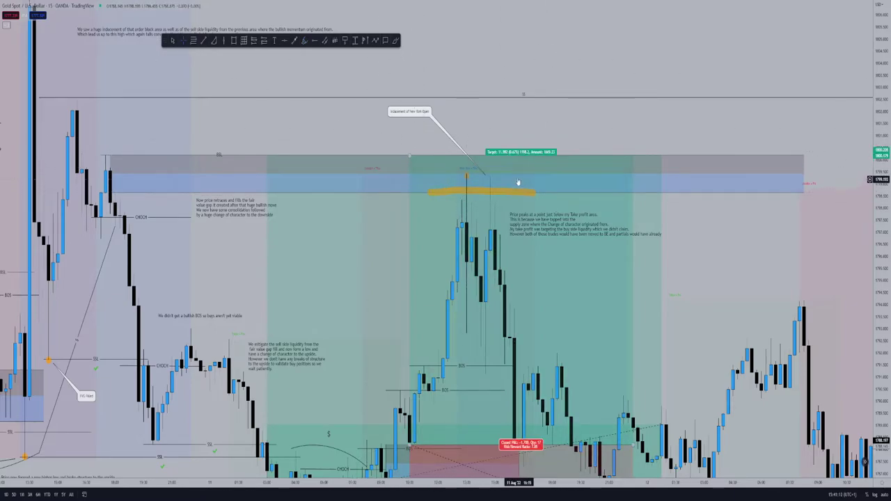
pyautogui.moveTo(586, 115)
pyautogui.mouseDown()
pyautogui.moveTo(538, 111)
pyautogui.moveTo(523, 87)
pyautogui.mouseUp()
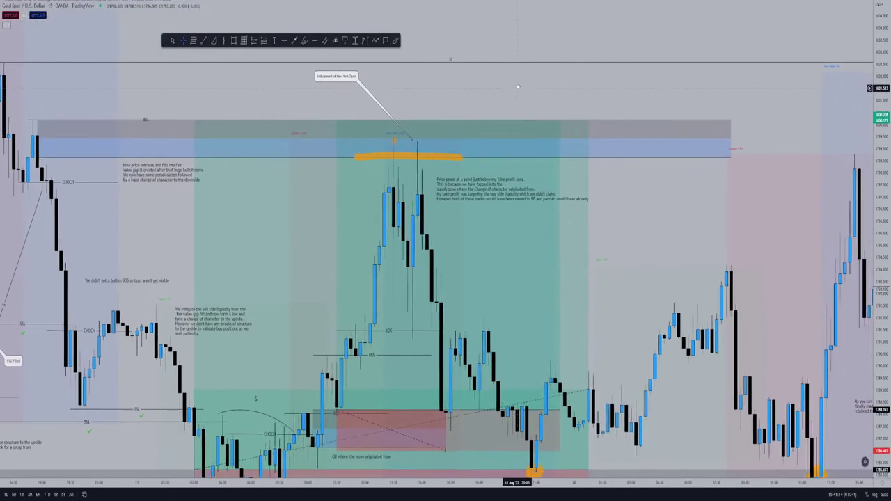
pyautogui.moveTo(641, 215); pyautogui.dragTo(664, 226)
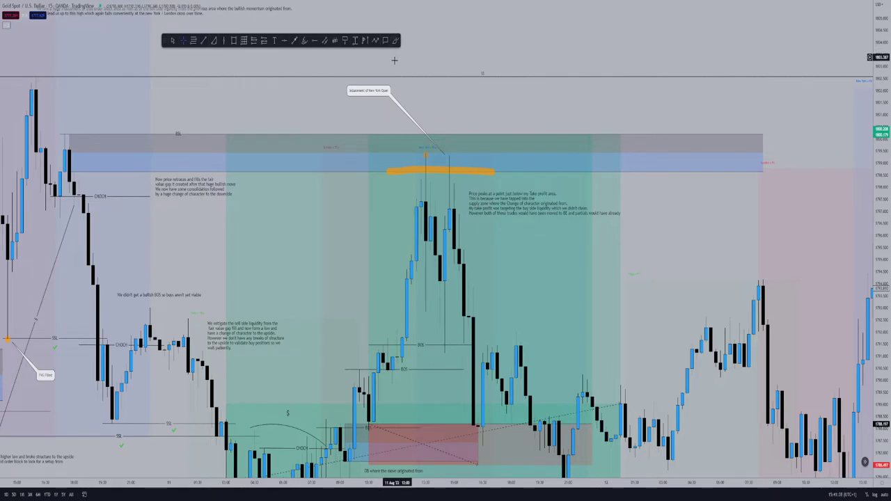
pyautogui.moveTo(408, 64); pyautogui.dragTo(447, 86)
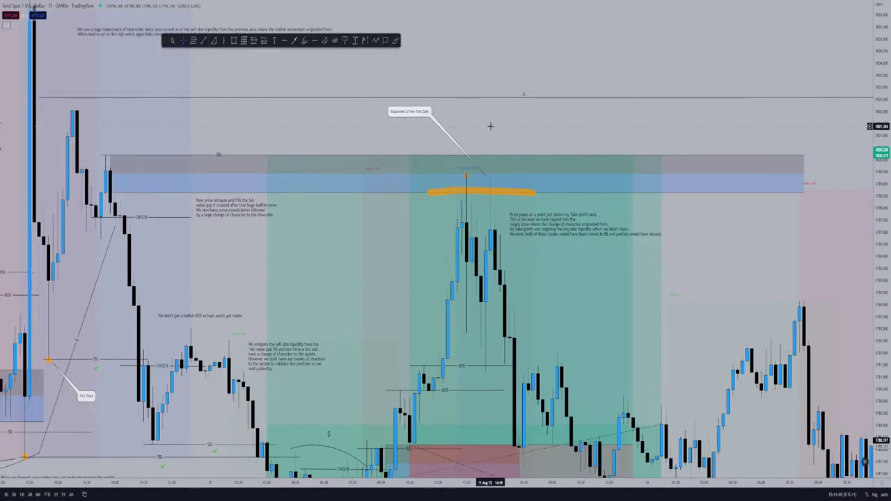
pyautogui.click(503, 197)
pyautogui.press('Delete')
pyautogui.click(304, 40)
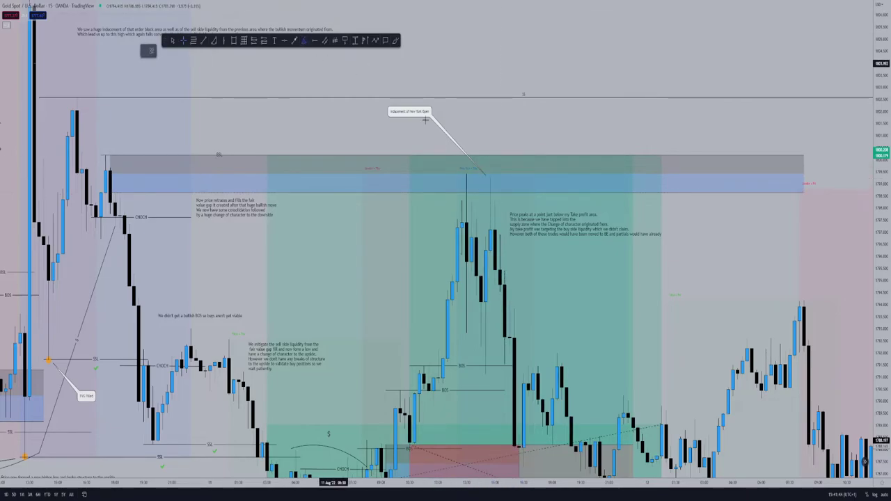
pyautogui.moveTo(495, 184); pyautogui.dragTo(492, 172)
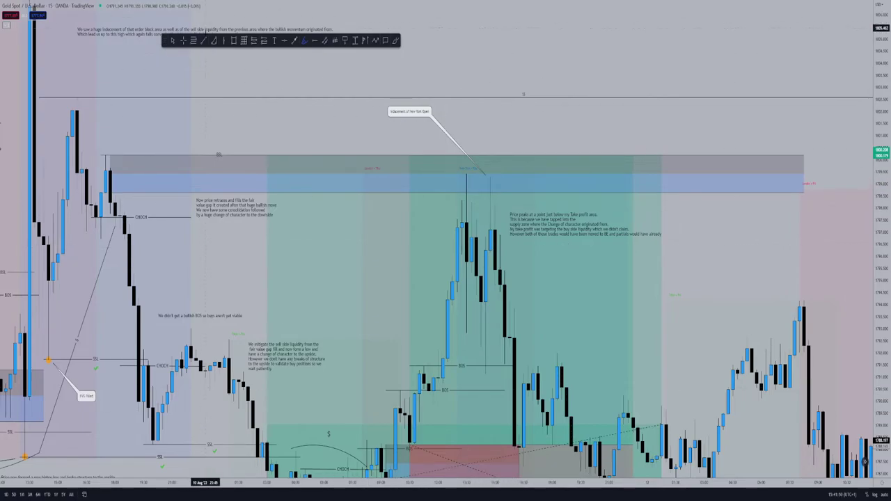
# - Draw a horizontal trend line from the 10 Aug 21:45 high to 12 Aug 00:15, and discard the trial line above it
pyautogui.moveTo(691, 247)
pyautogui.mouseDown()
pyautogui.moveTo(682, 218)
pyautogui.moveTo(626, 207)
pyautogui.mouseUp()
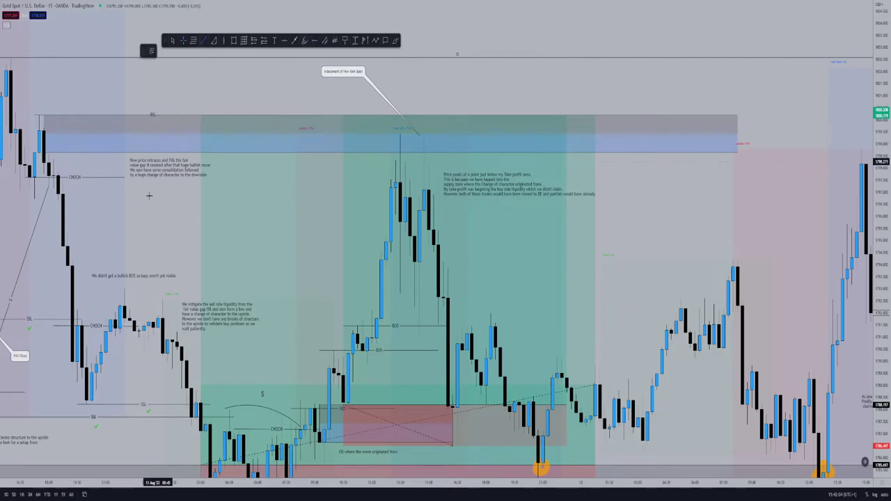
pyautogui.moveTo(120, 288); pyautogui.dragTo(584, 288)
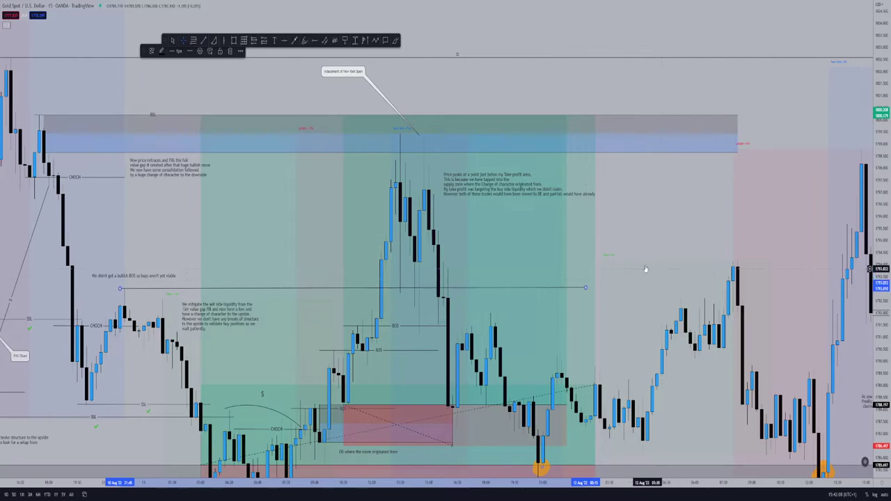
pyautogui.click(633, 217)
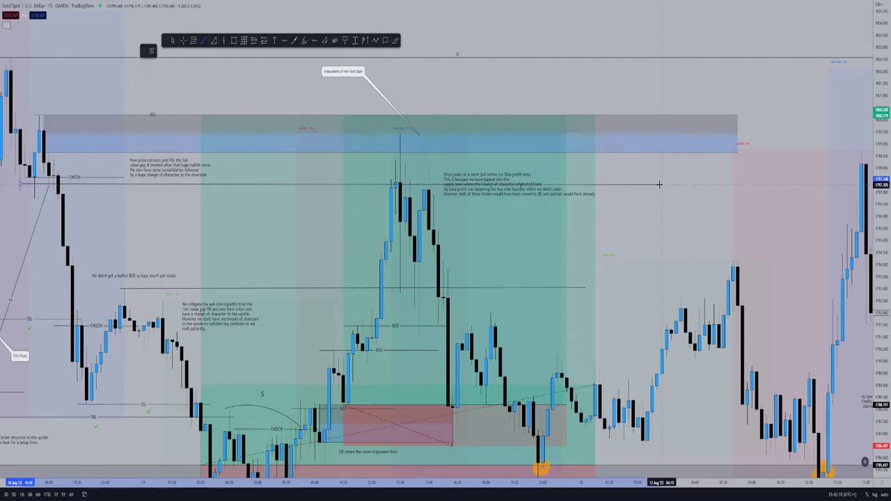
pyautogui.click(148, 210)
pyautogui.press('Delete')
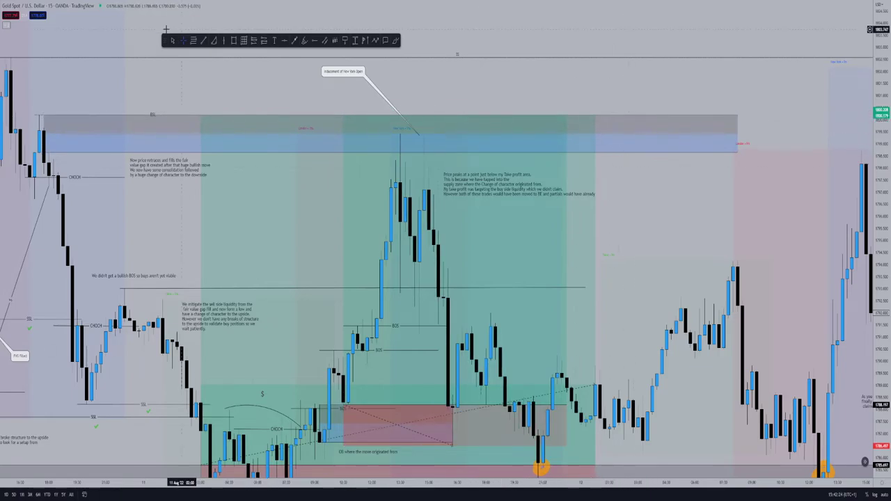
# - Delete the orange markers on the 11 Aug 20:45 low and the 12 Aug low inside the original order block
pyautogui.moveTo(646, 189)
pyautogui.mouseDown()
pyautogui.moveTo(621, 150)
pyautogui.moveTo(577, 167)
pyautogui.moveTo(577, 119)
pyautogui.moveTo(561, 110)
pyautogui.moveTo(531, 149)
pyautogui.moveTo(587, 109)
pyautogui.moveTo(594, 77)
pyautogui.mouseUp()
pyautogui.moveTo(299, 79)
pyautogui.moveTo(370, 271)
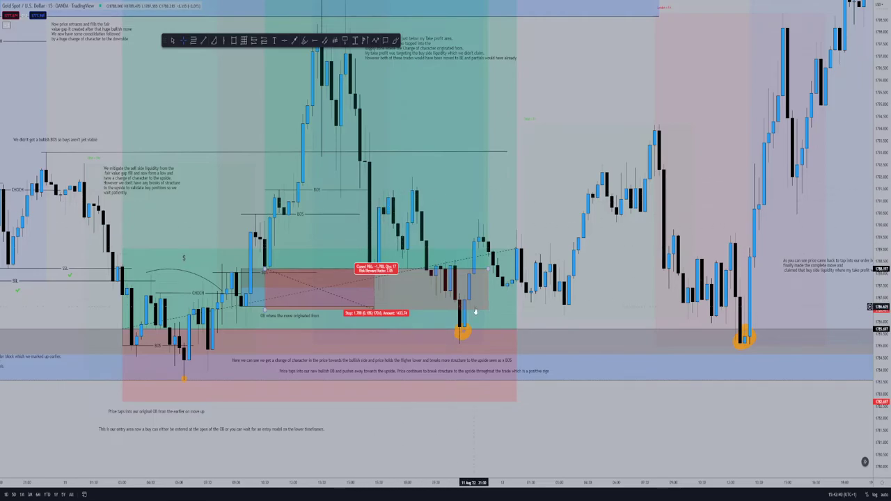
pyautogui.moveTo(567, 115); pyautogui.dragTo(505, 76)
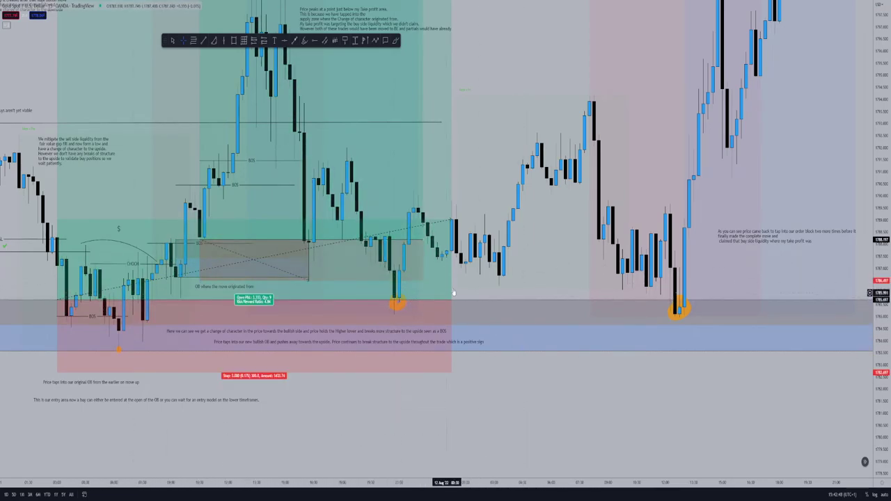
pyautogui.moveTo(557, 149)
pyautogui.mouseDown()
pyautogui.moveTo(503, 107)
pyautogui.moveTo(483, 142)
pyautogui.mouseUp()
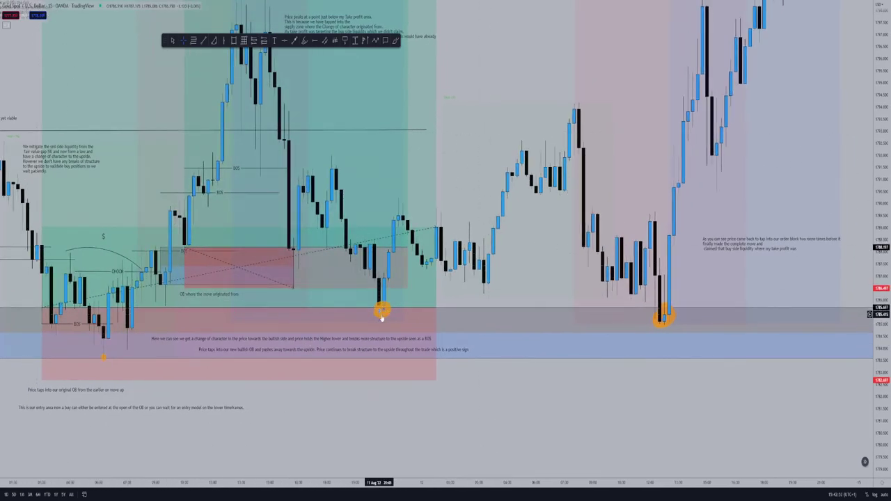
pyautogui.click(380, 318)
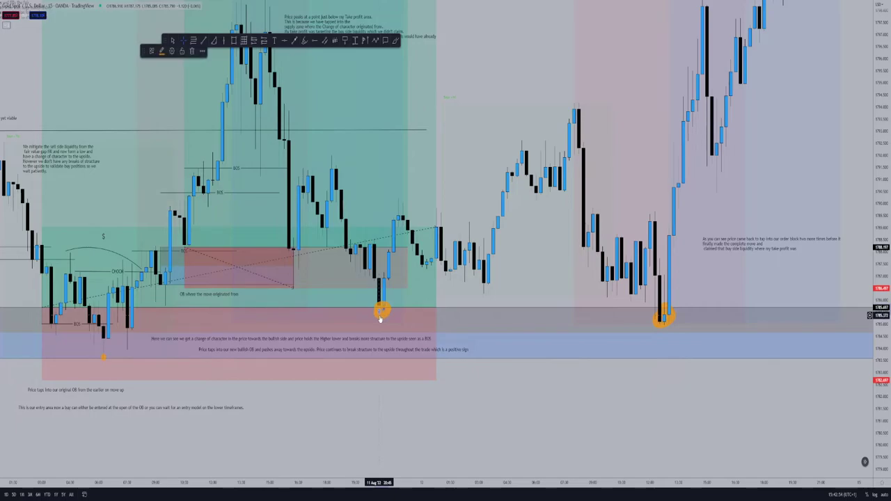
pyautogui.press('Delete')
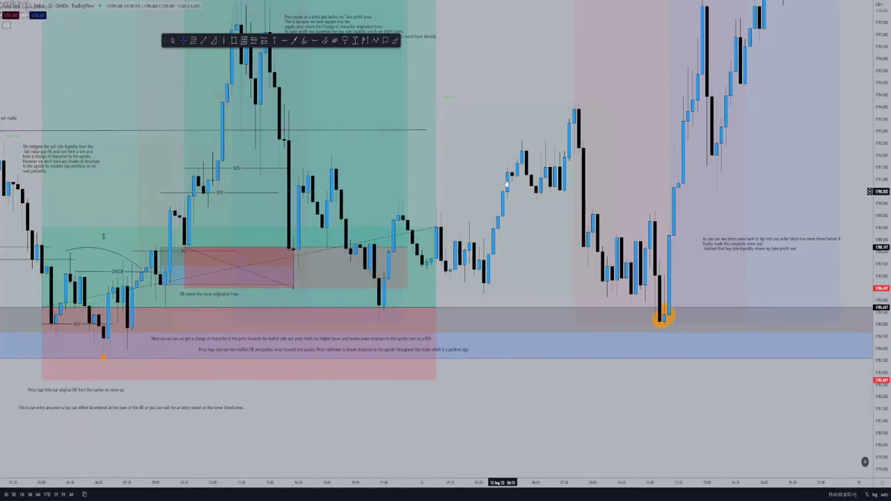
pyautogui.moveTo(509, 112); pyautogui.dragTo(418, 143)
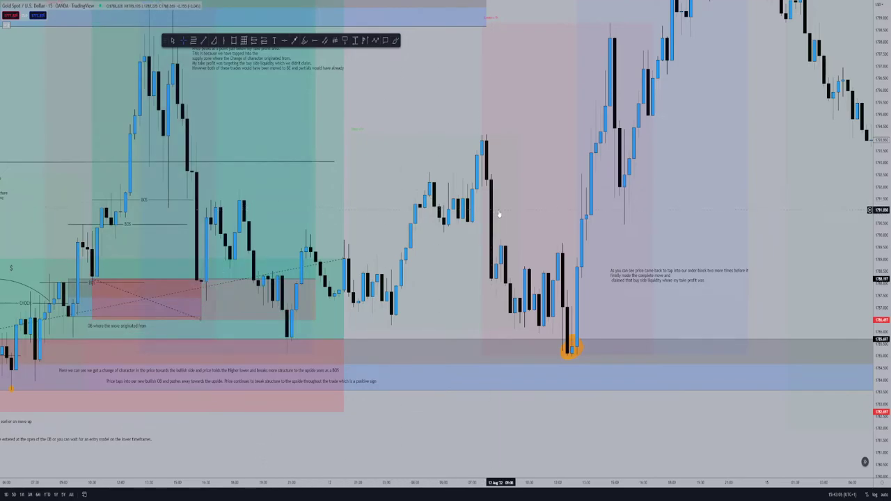
pyautogui.click(570, 348)
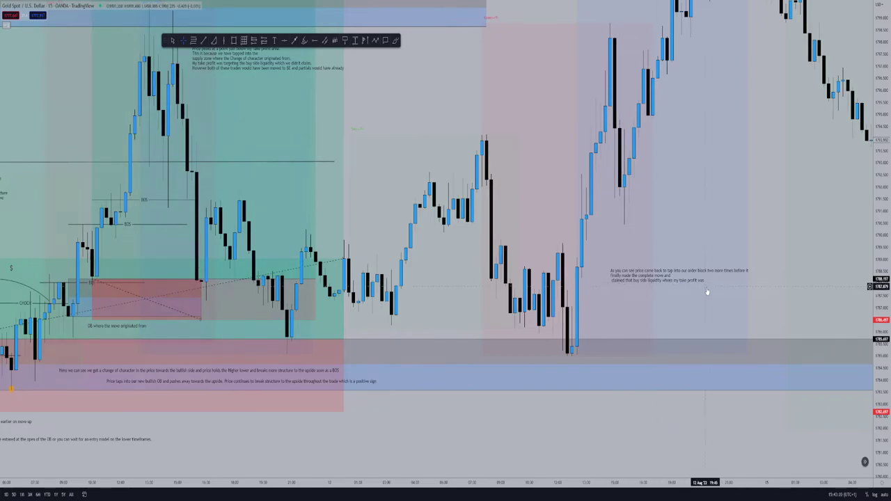
# - Draw a horizontal line from the 11 Aug 20:45 low past the 12 Aug low, and mark the 12 Aug sweep in orange
pyautogui.hscroll(-5, 459, 139)
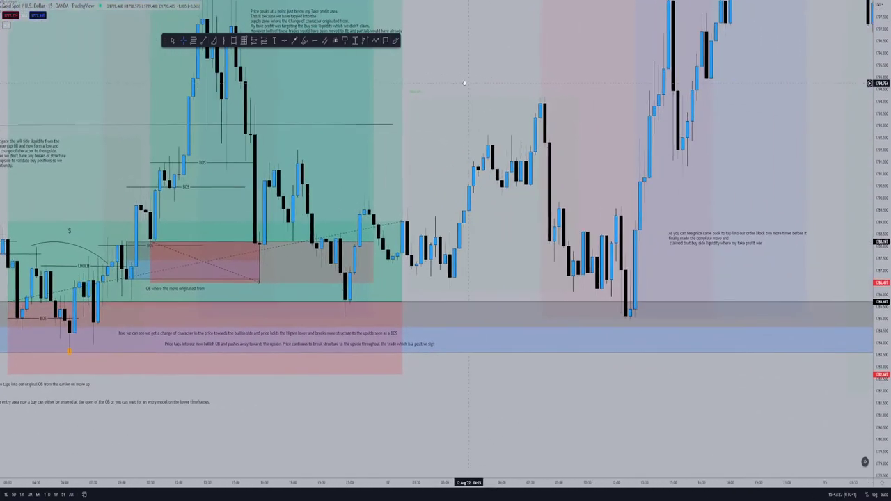
pyautogui.moveTo(464, 83); pyautogui.dragTo(385, 79)
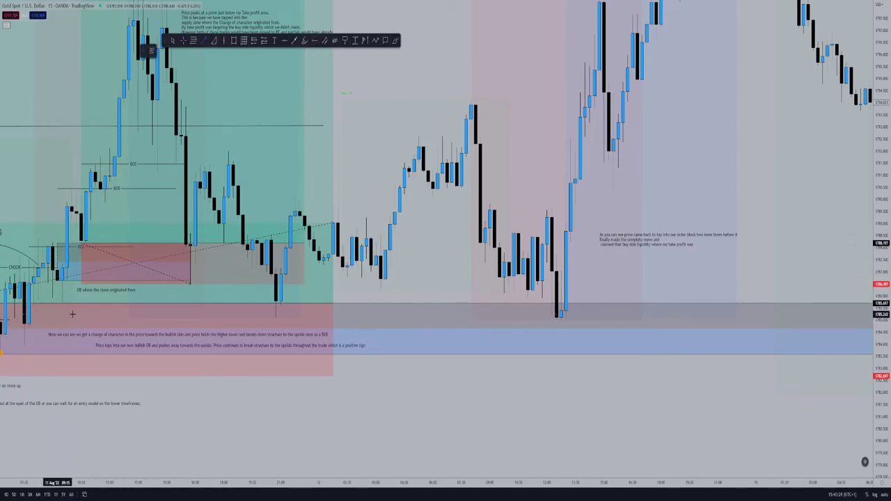
pyautogui.click(276, 316)
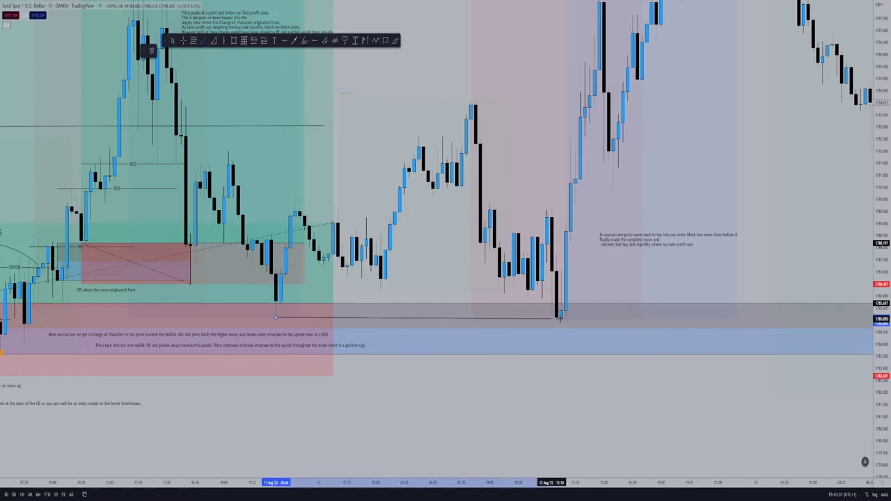
pyautogui.click(635, 317)
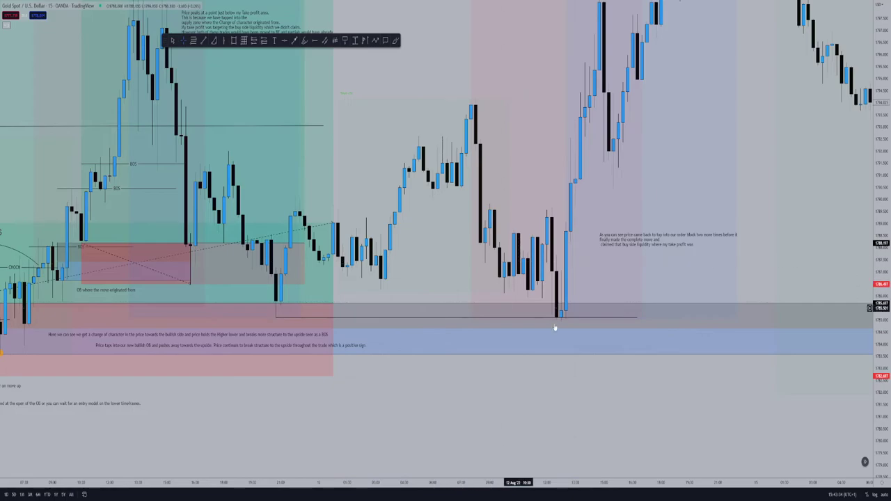
pyautogui.click(304, 41)
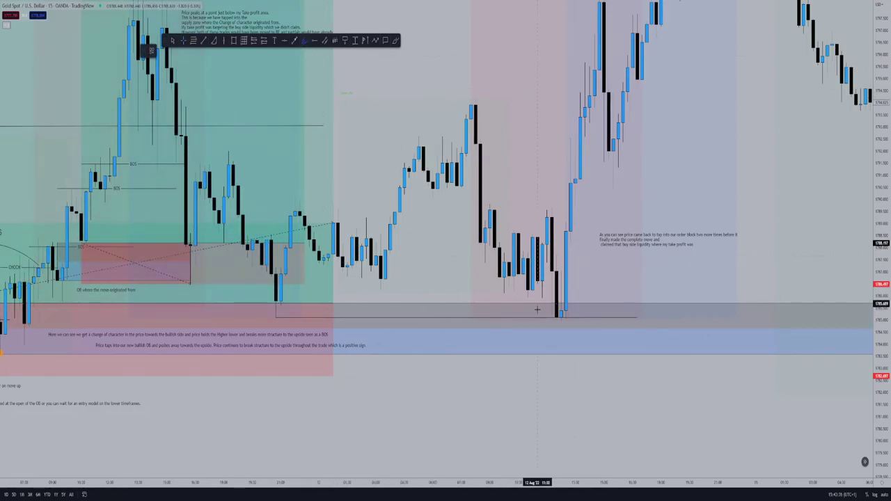
pyautogui.click(555, 317)
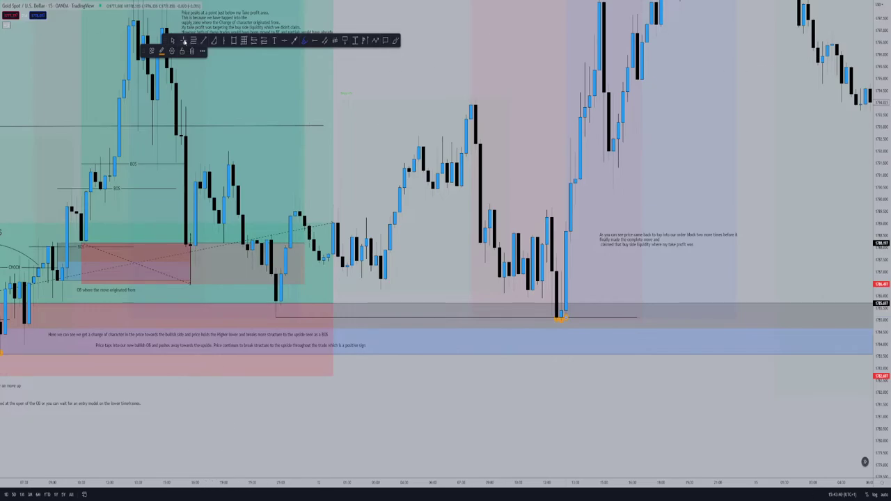
# - Draw a horizontal trend line from the 12 Aug 14:30 high to 19:45 and apply the BSL template to it
pyautogui.moveTo(467, 52); pyautogui.dragTo(427, 176)
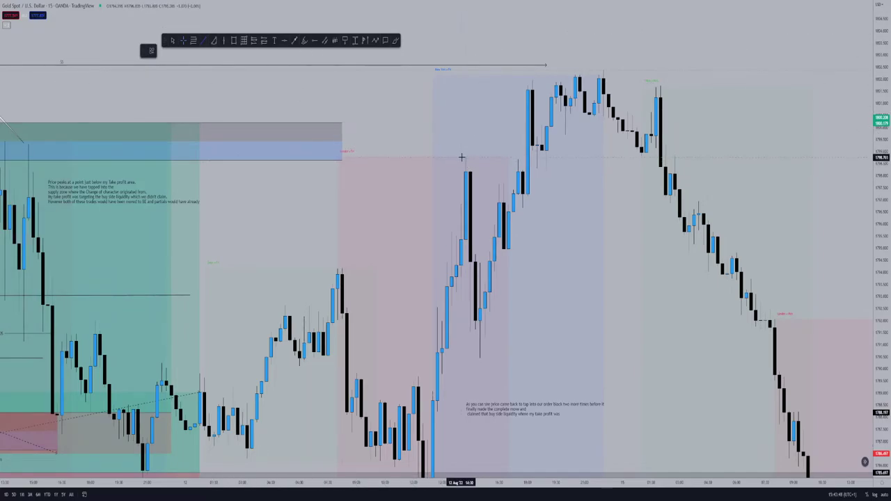
pyautogui.click(462, 157)
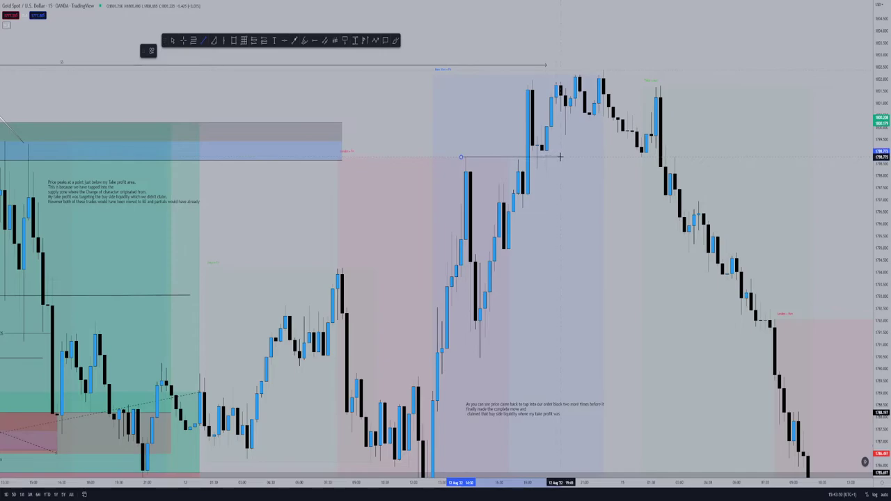
pyautogui.click(560, 157)
pyautogui.click(153, 52)
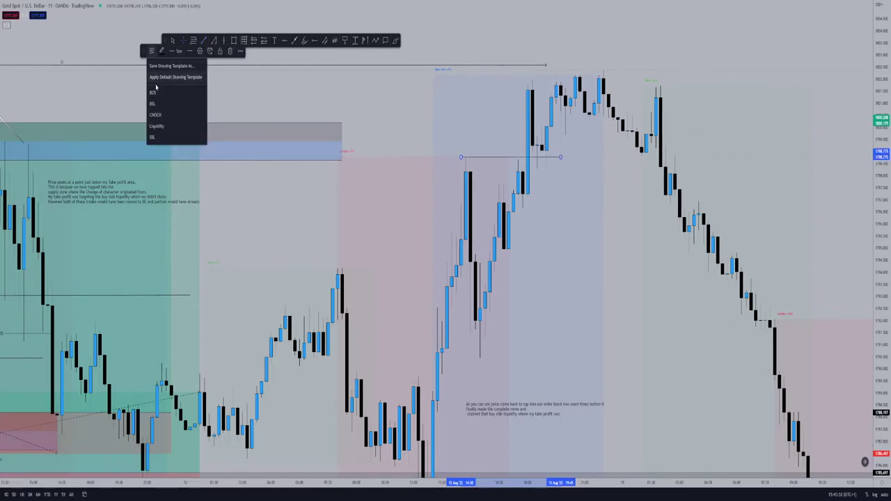
pyautogui.click(157, 104)
pyautogui.click(620, 207)
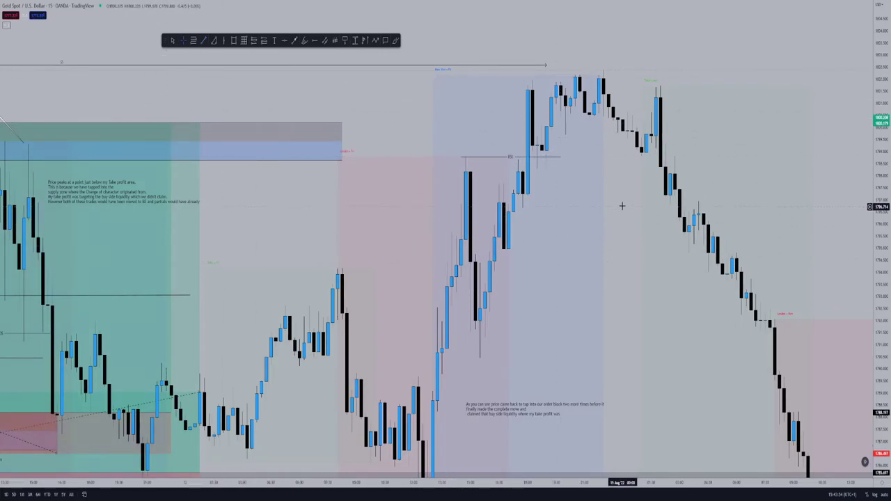
pyautogui.moveTo(612, 189); pyautogui.dragTo(552, 219)
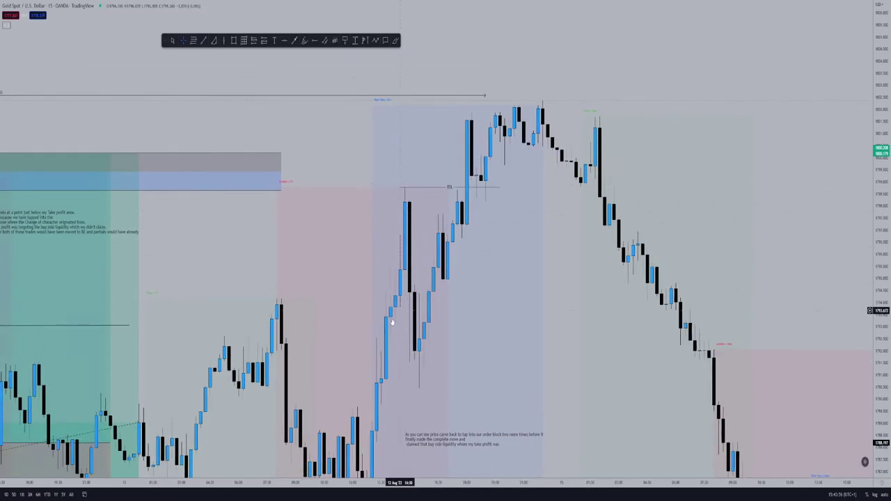
# - Place orange markers on the 12 Aug 14:30 high and on the 15:00 low that follows it
pyautogui.moveTo(334, 265); pyautogui.dragTo(327, 189)
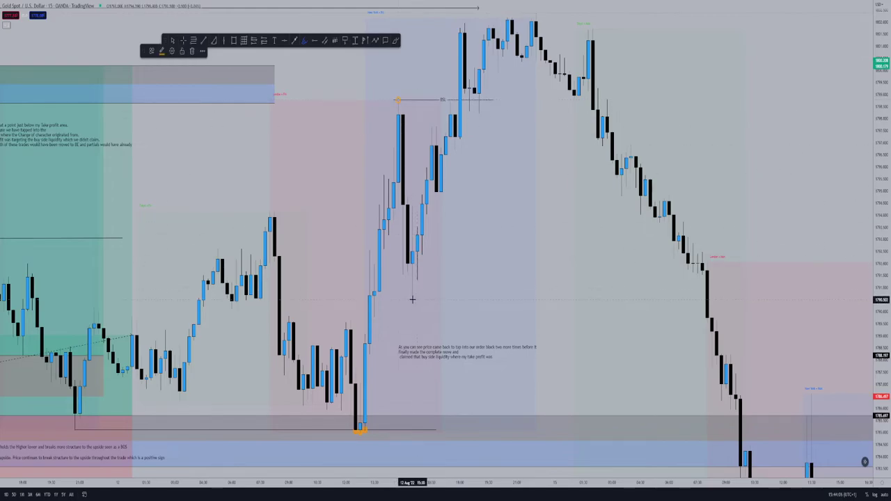
pyautogui.click(183, 42)
pyautogui.click(550, 122)
pyautogui.moveTo(550, 111); pyautogui.dragTo(536, 168)
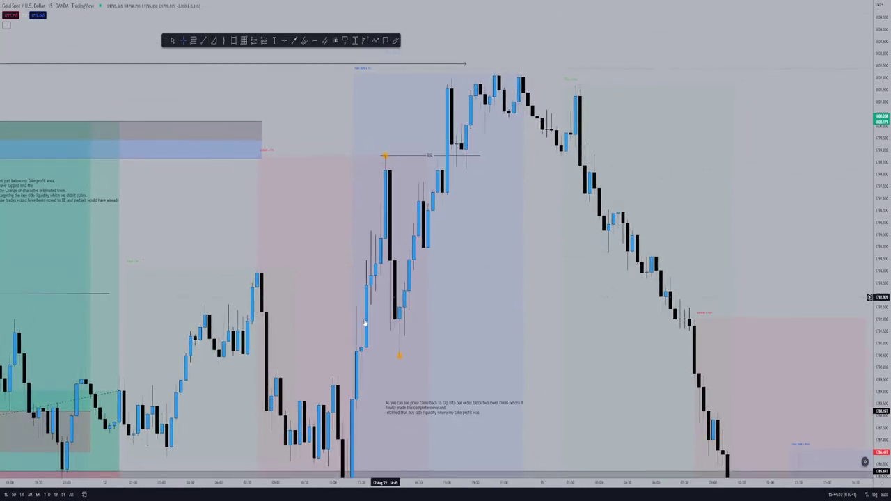
# - Place an orange marker on the 12 Aug 18:00 bullish candle that crosses above the BSL line
pyautogui.moveTo(402, 466); pyautogui.dragTo(413, 348)
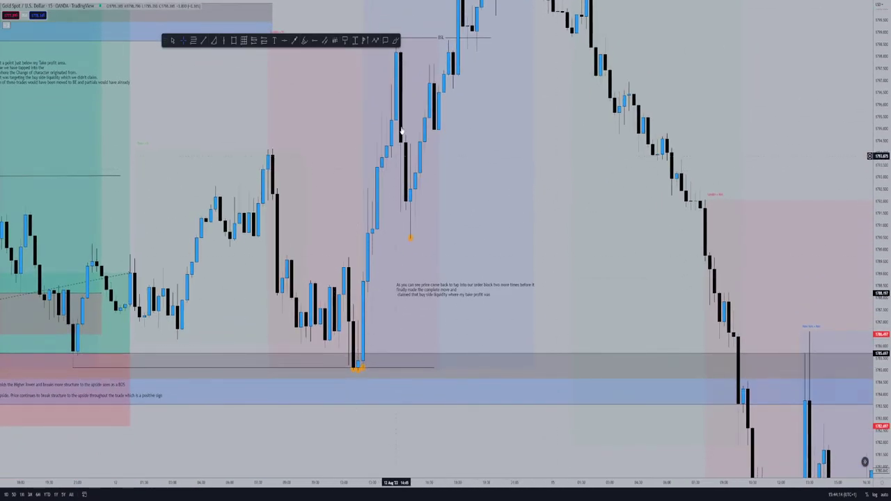
pyautogui.moveTo(395, 72); pyautogui.dragTo(388, 214)
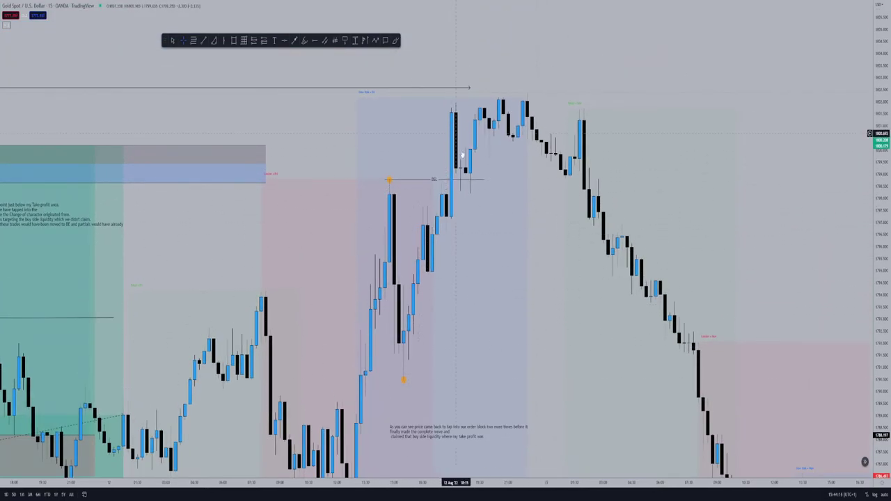
pyautogui.moveTo(608, 199); pyautogui.dragTo(527, 260)
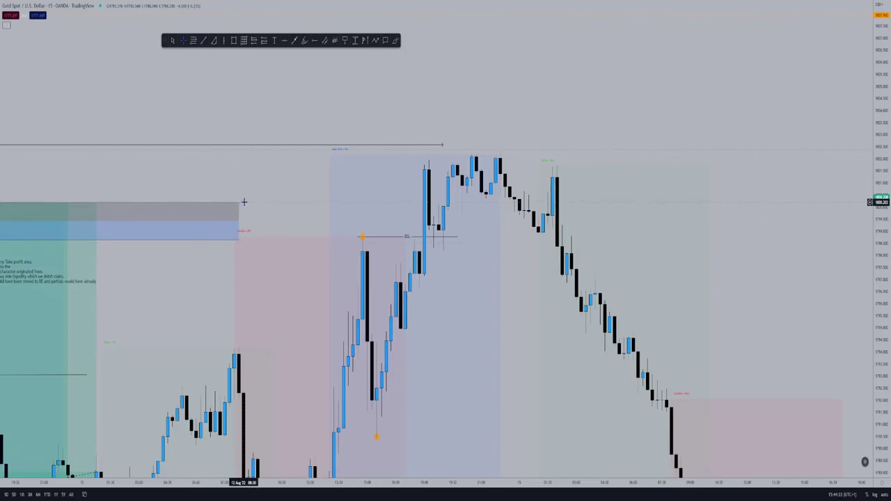
pyautogui.moveTo(390, 172); pyautogui.dragTo(475, 160)
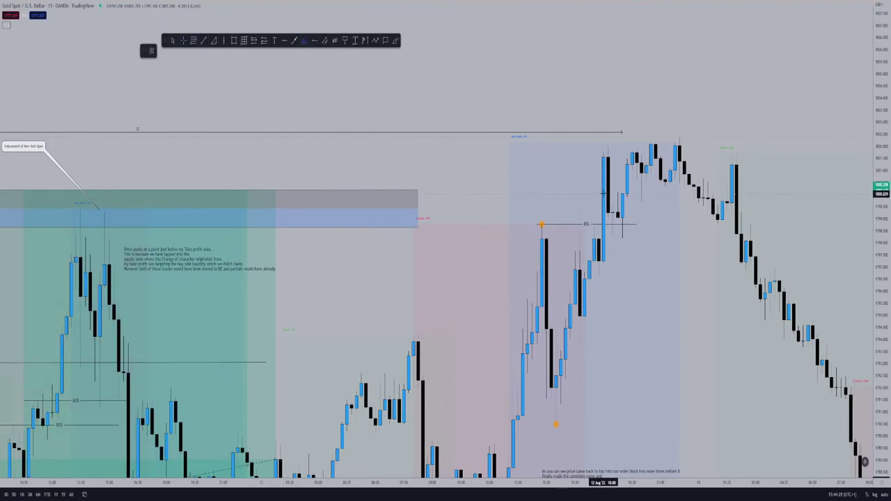
pyautogui.click(604, 189)
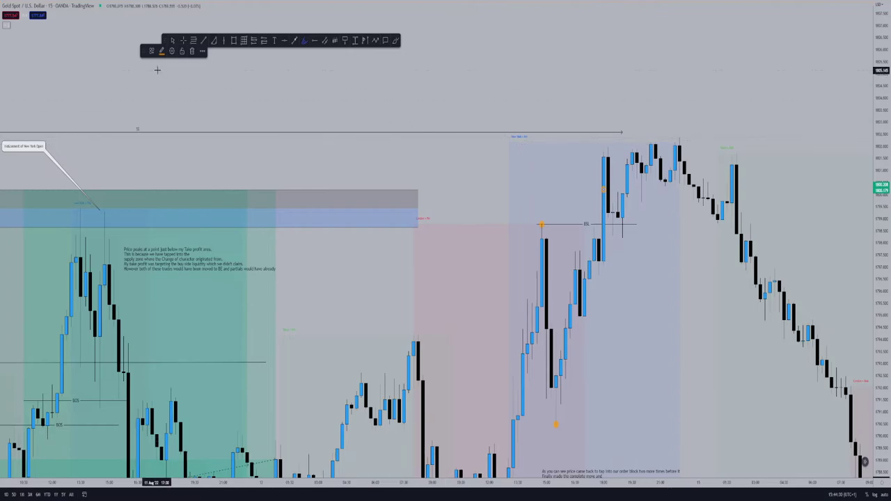
pyautogui.press('Delete')
# - Examine the 10 Aug high and trace its horizontal liquidity line across to the 12 Aug evening highs
pyautogui.moveTo(711, 93); pyautogui.dragTo(646, 122)
pyautogui.moveTo(355, 144); pyautogui.dragTo(734, 122)
pyautogui.moveTo(339, 105); pyautogui.dragTo(642, 117)
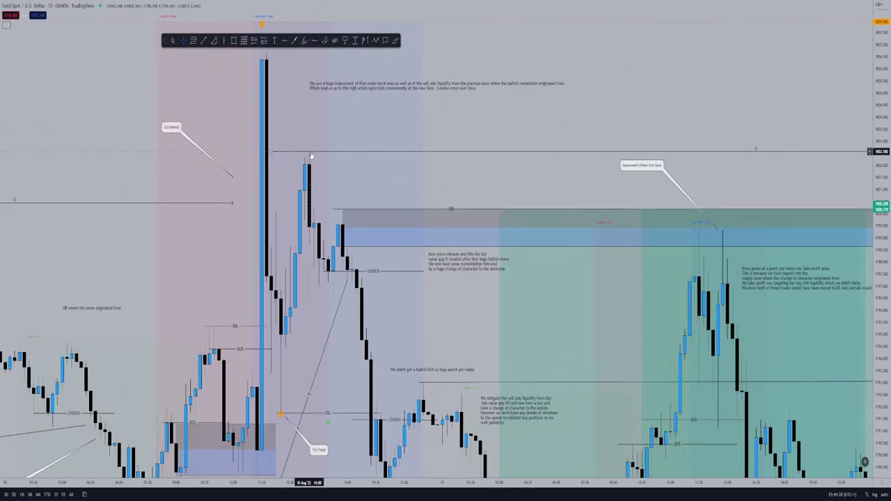
pyautogui.moveTo(777, 123); pyautogui.dragTo(539, 165)
pyautogui.moveTo(632, 143); pyautogui.dragTo(339, 174)
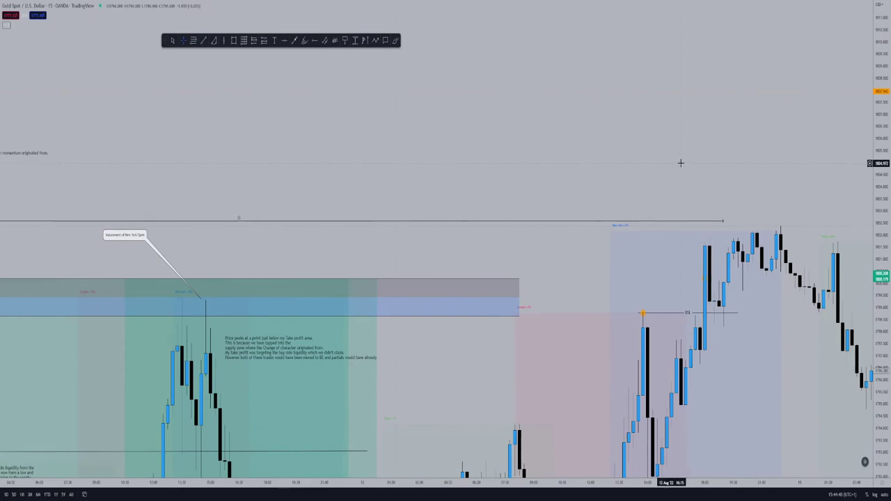
pyautogui.moveTo(680, 163); pyautogui.dragTo(461, 183)
pyautogui.moveTo(640, 185)
pyautogui.mouseDown()
pyautogui.moveTo(511, 163)
pyautogui.moveTo(409, 126)
pyautogui.mouseUp()
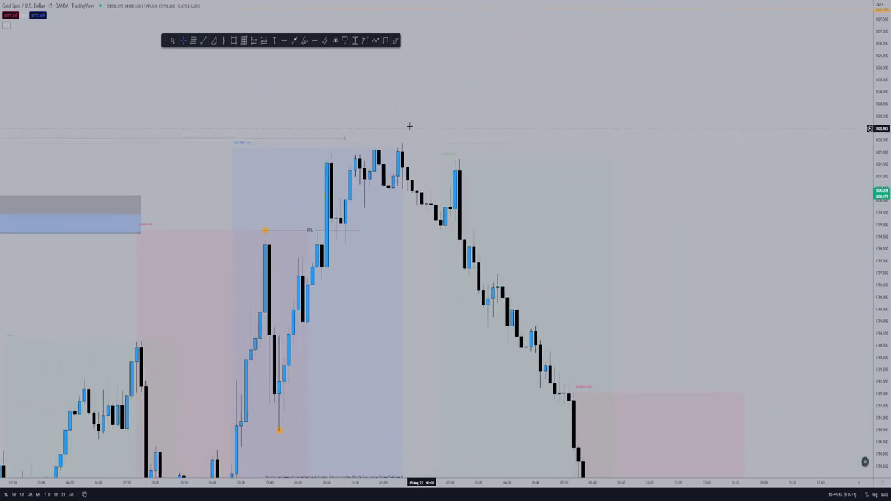
pyautogui.moveTo(436, 163); pyautogui.dragTo(409, 108)
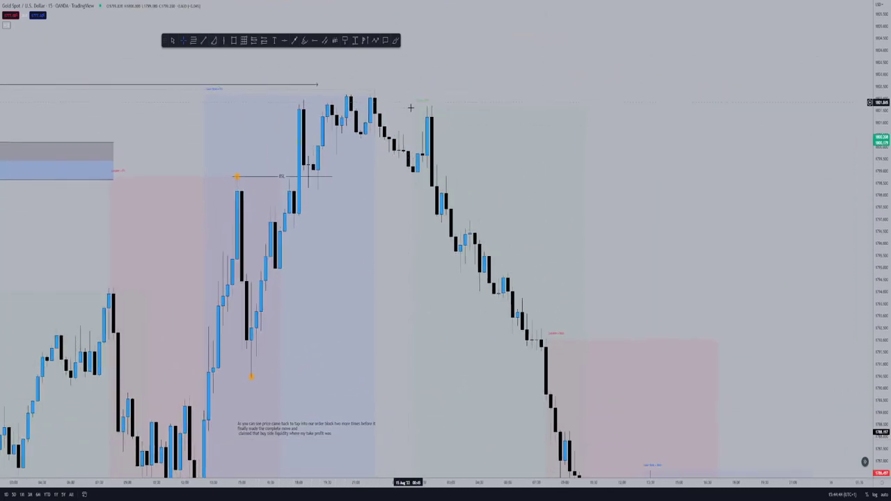
# - Follow the sell-off through the original order block on 15 Aug up to the latest 16 Aug candles
pyautogui.moveTo(553, 215); pyautogui.dragTo(479, 128)
pyautogui.moveTo(556, 275); pyautogui.dragTo(525, 223)
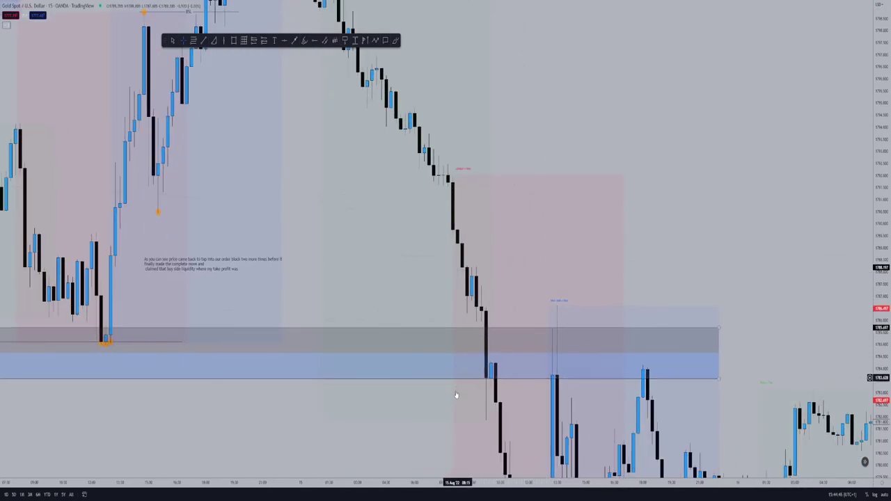
pyautogui.moveTo(430, 431); pyautogui.dragTo(374, 286)
pyautogui.scroll(-3, 373, 286)
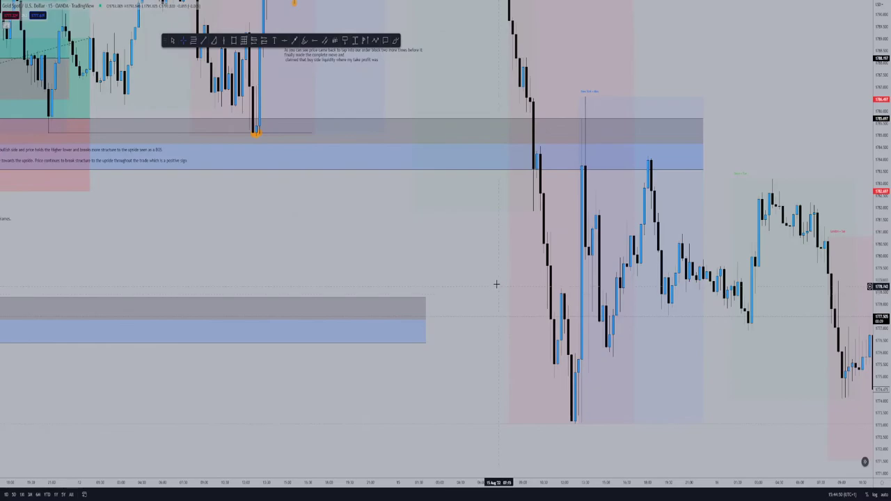
pyautogui.moveTo(472, 250); pyautogui.dragTo(351, 328)
pyautogui.moveTo(585, 261); pyautogui.dragTo(540, 157)
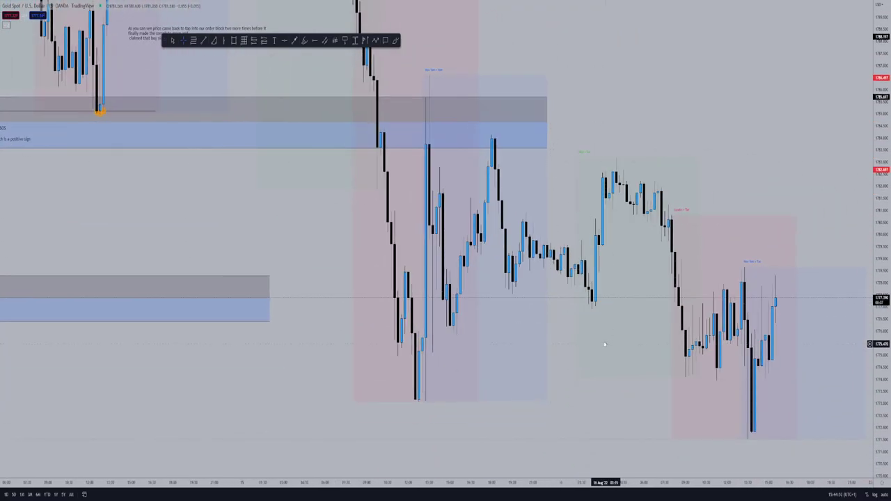
pyautogui.moveTo(605, 340); pyautogui.dragTo(402, 345)
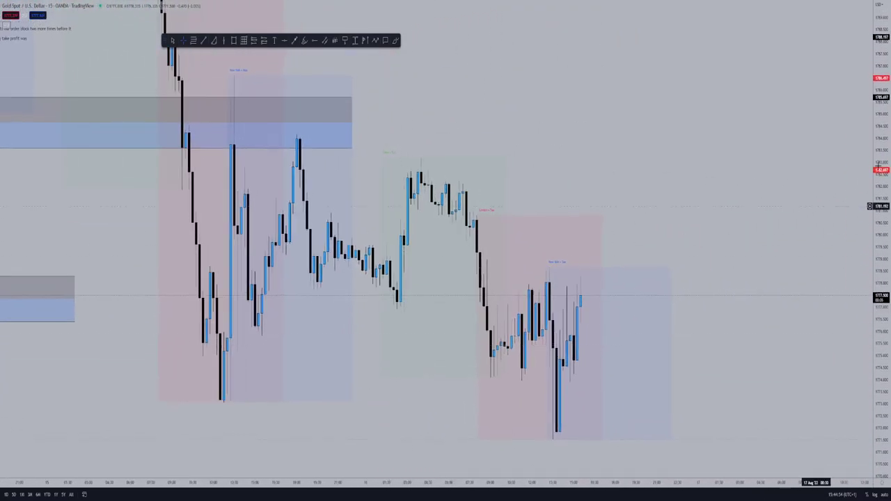
pyautogui.moveTo(887, 97); pyautogui.dragTo(841, 170)
pyautogui.moveTo(675, 142); pyautogui.dragTo(697, 135)
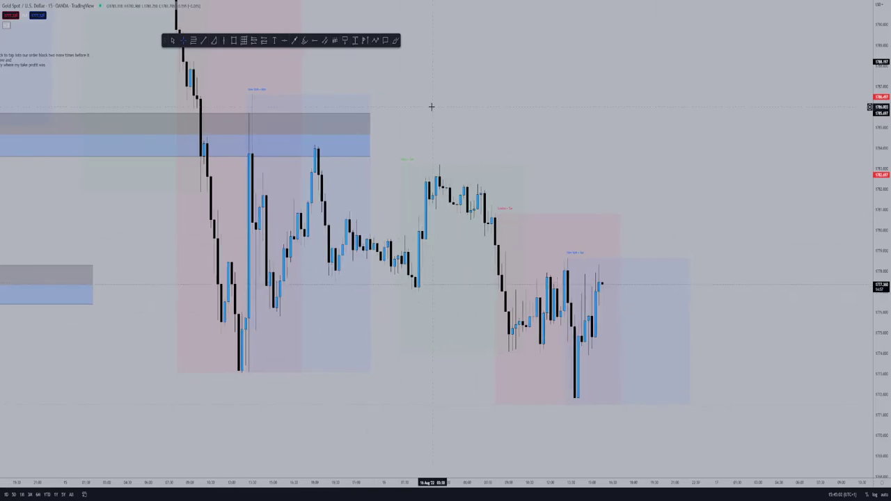
# - Review the marked-up chart backwards from 16 Aug through the long trades to the 8 Aug order blocks
pyautogui.moveTo(432, 104); pyautogui.dragTo(702, 244)
pyautogui.moveTo(487, 90); pyautogui.dragTo(538, 139)
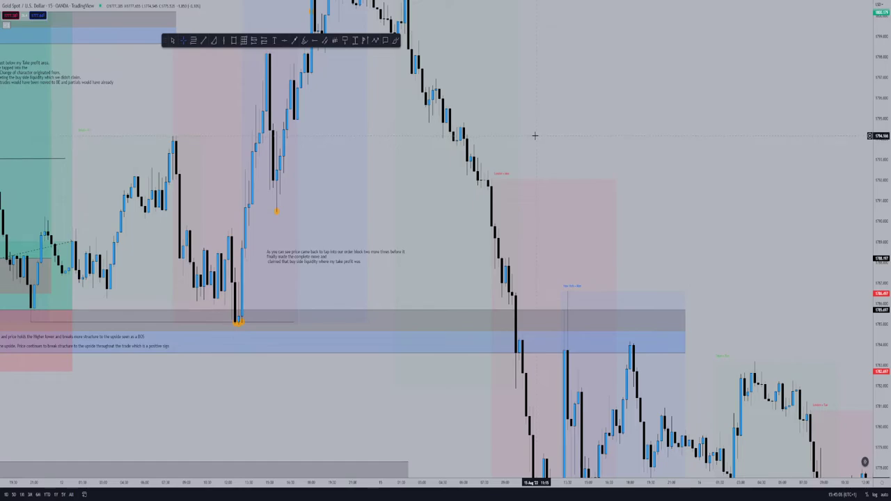
pyautogui.moveTo(536, 139)
pyautogui.mouseDown()
pyautogui.moveTo(605, 161)
pyautogui.moveTo(728, 169)
pyautogui.mouseUp()
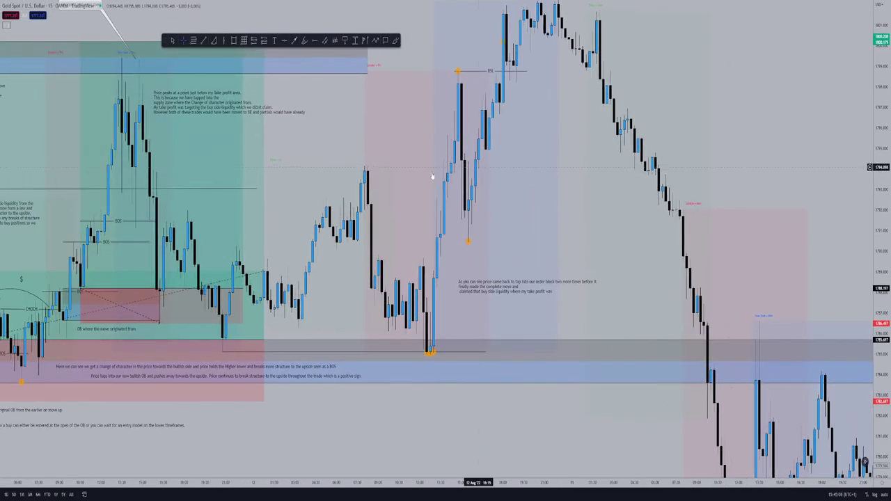
pyautogui.moveTo(317, 140); pyautogui.dragTo(711, 144)
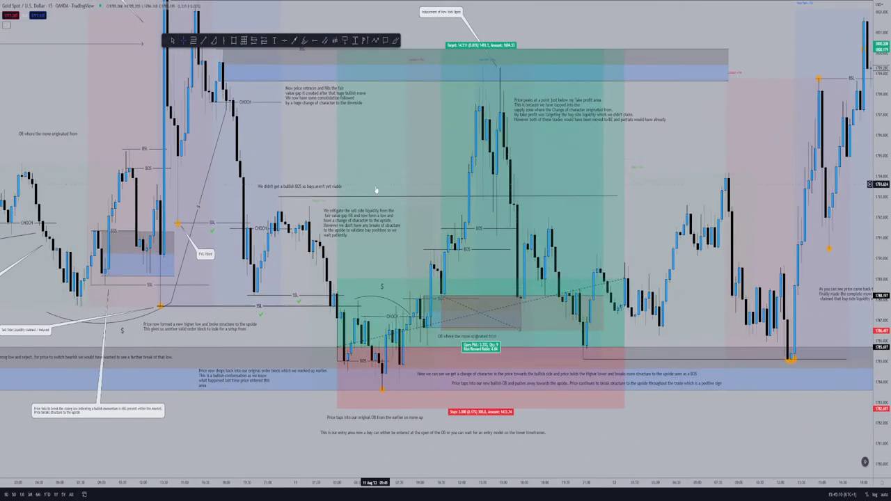
pyautogui.moveTo(324, 151)
pyautogui.mouseDown()
pyautogui.moveTo(420, 133)
pyautogui.moveTo(526, 159)
pyautogui.mouseUp()
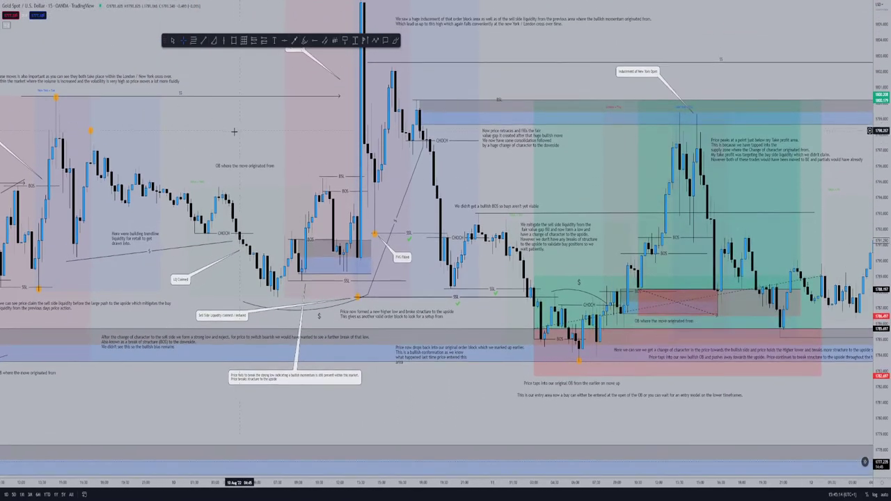
pyautogui.moveTo(235, 133); pyautogui.dragTo(448, 118)
pyautogui.scroll(-1, 449, 118)
pyautogui.moveTo(196, 134); pyautogui.dragTo(231, 87)
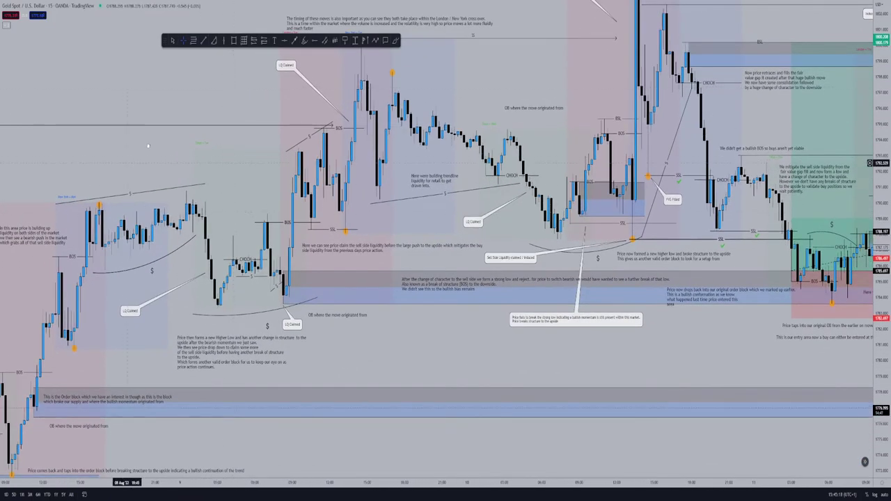
pyautogui.moveTo(134, 155); pyautogui.dragTo(297, 115)
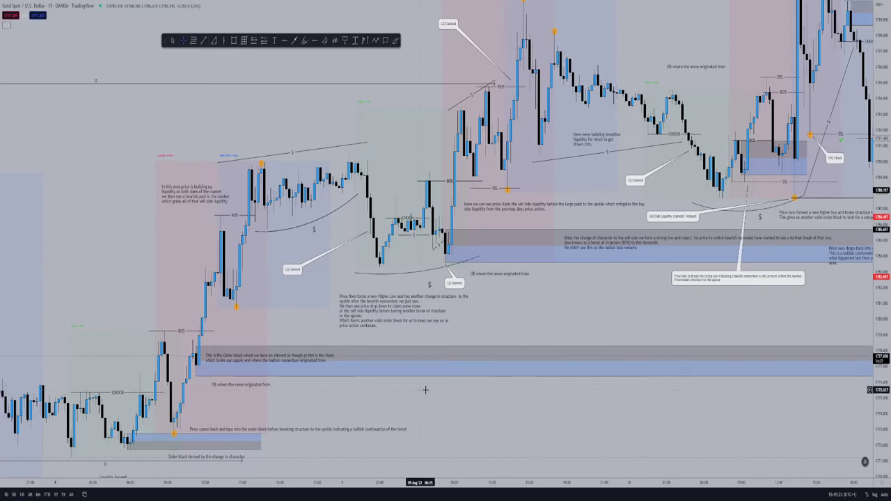
# - Review the structure forward from 9 Aug to the 11 Aug long positions, the supply zone and the 12 Aug rally
pyautogui.moveTo(548, 420)
pyautogui.mouseDown()
pyautogui.moveTo(438, 389)
pyautogui.moveTo(397, 406)
pyautogui.mouseUp()
pyautogui.moveTo(547, 308); pyautogui.dragTo(387, 347)
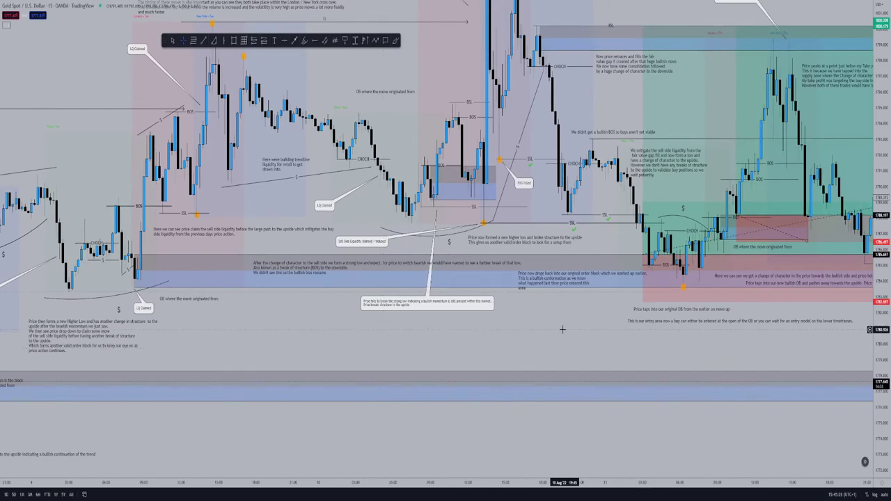
pyautogui.moveTo(496, 333); pyautogui.dragTo(392, 402)
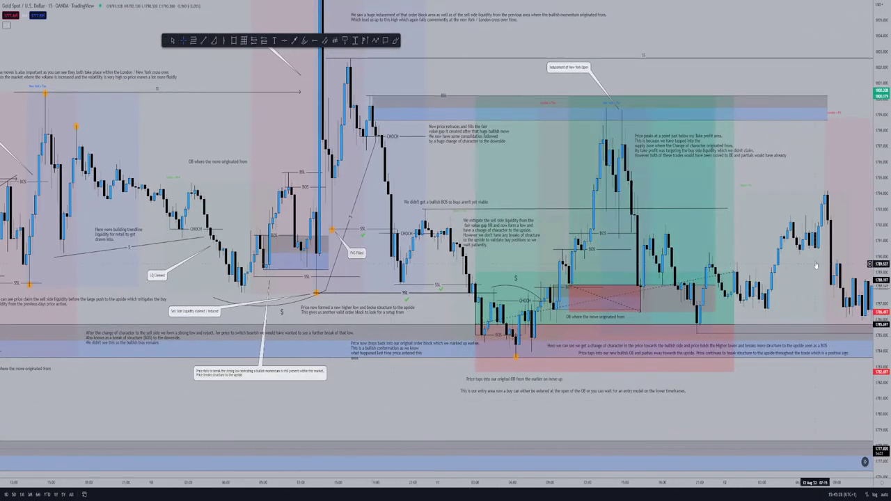
pyautogui.moveTo(880, 226); pyautogui.dragTo(880, 179)
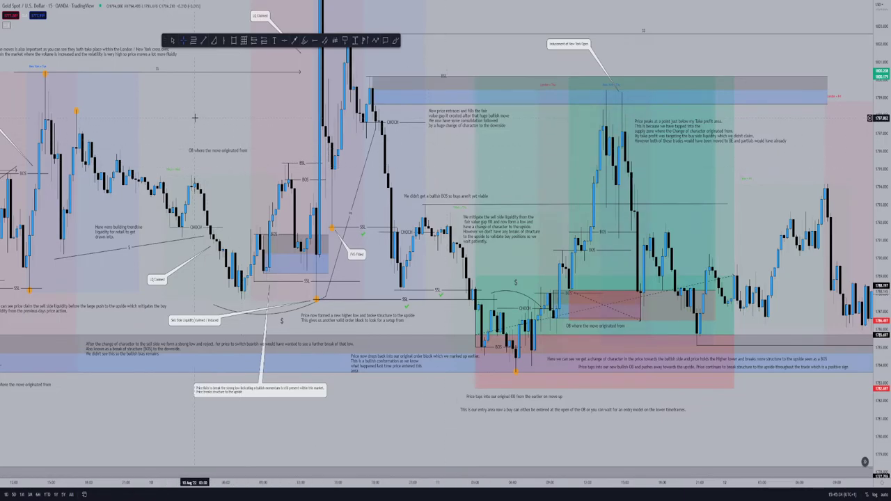
pyautogui.moveTo(198, 118); pyautogui.dragTo(362, 121)
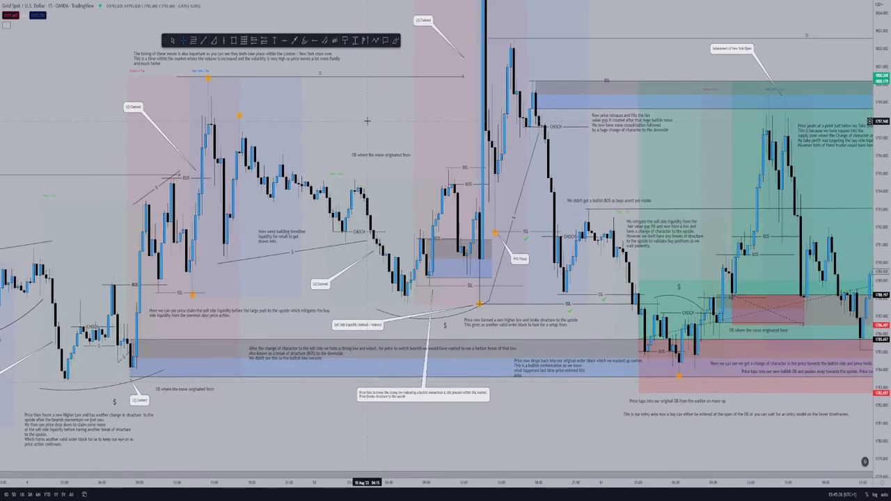
pyautogui.moveTo(610, 163); pyautogui.dragTo(236, 164)
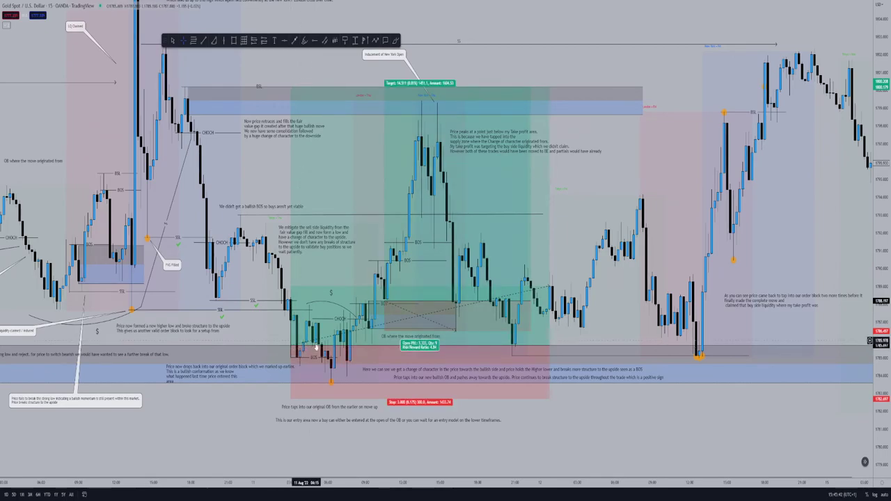
pyautogui.moveTo(316, 346); pyautogui.dragTo(385, 304)
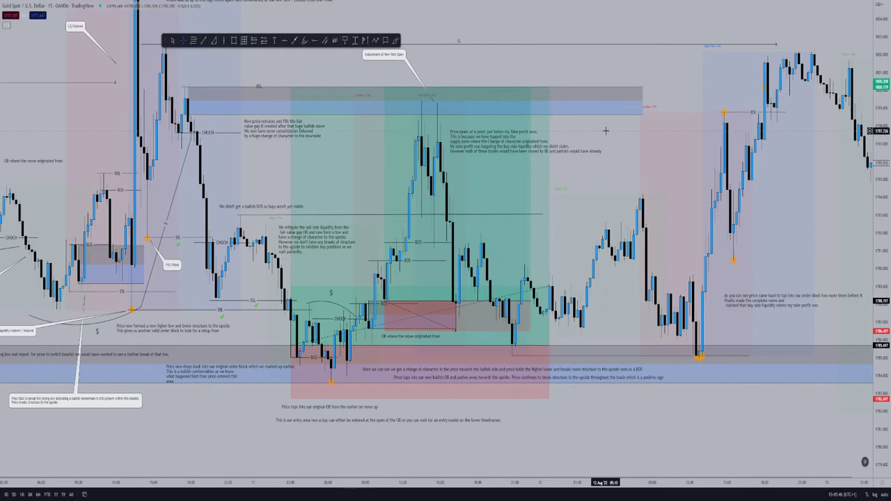
pyautogui.moveTo(603, 137); pyautogui.dragTo(558, 193)
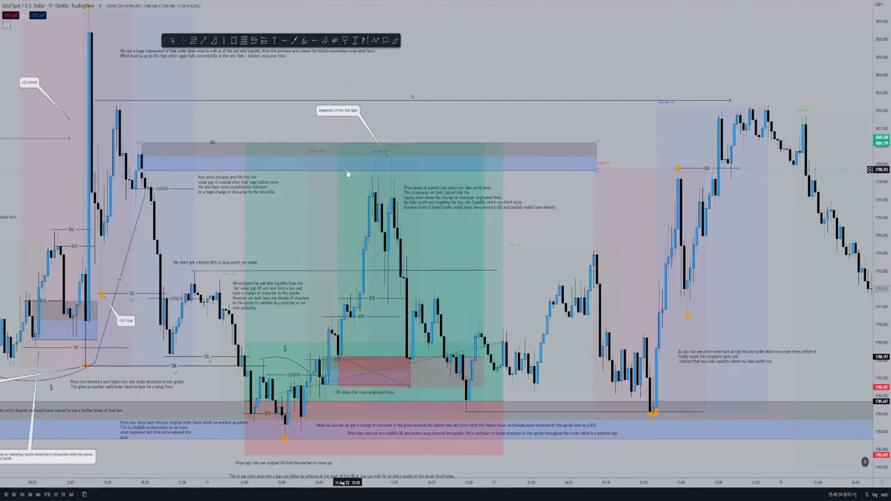
pyautogui.moveTo(562, 191); pyautogui.dragTo(439, 203)
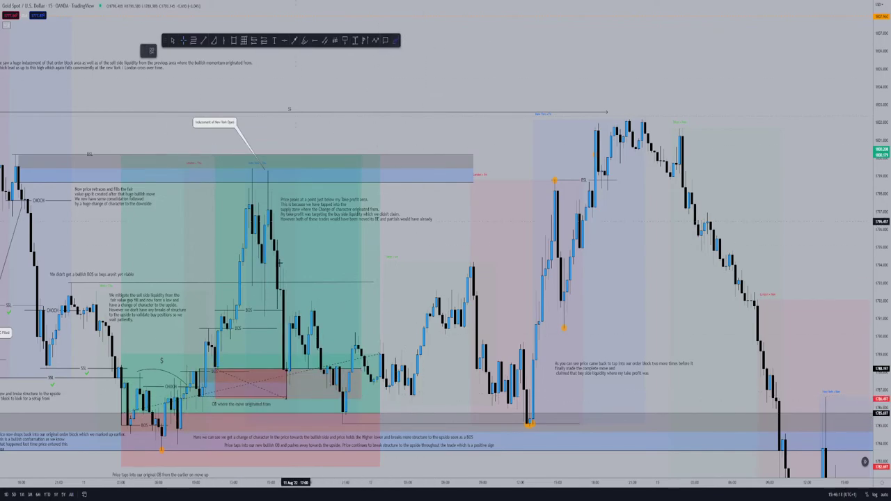
# - Circle both 11 Aug entry areas, the 11 Aug 20:45 low and the early 12 Aug low freehand, and join the last two with a brush line
pyautogui.moveTo(202, 348)
pyautogui.mouseDown()
pyautogui.moveTo(139, 333)
pyautogui.moveTo(105, 425)
pyautogui.moveTo(219, 393)
pyautogui.mouseUp()
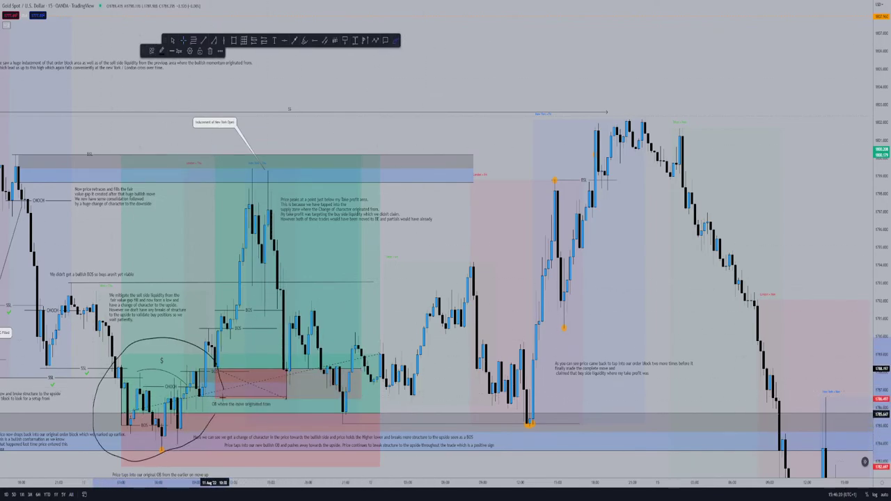
pyautogui.moveTo(229, 357)
pyautogui.mouseDown()
pyautogui.moveTo(221, 329)
pyautogui.moveTo(211, 375)
pyautogui.mouseUp()
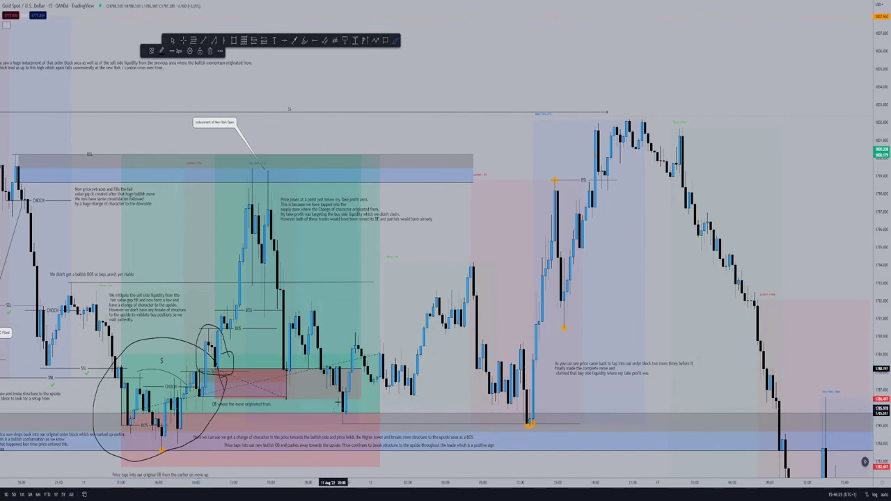
pyautogui.moveTo(334, 411); pyautogui.dragTo(347, 419)
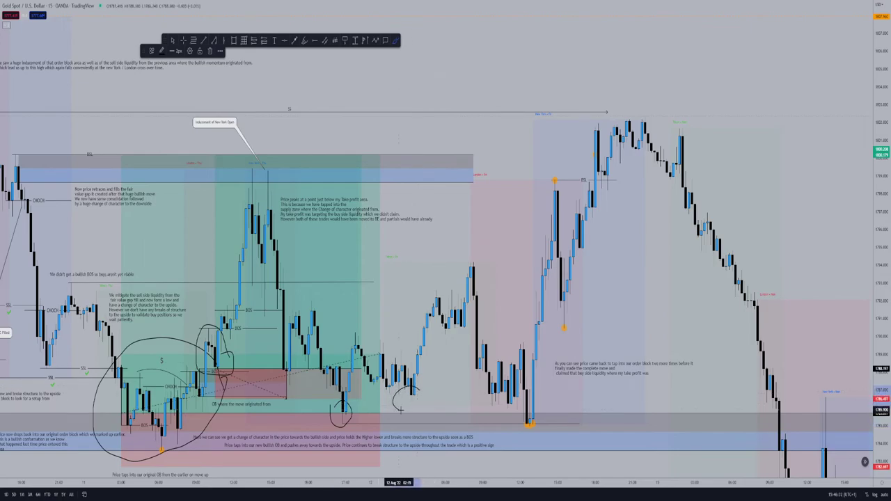
pyautogui.moveTo(400, 409); pyautogui.dragTo(410, 387)
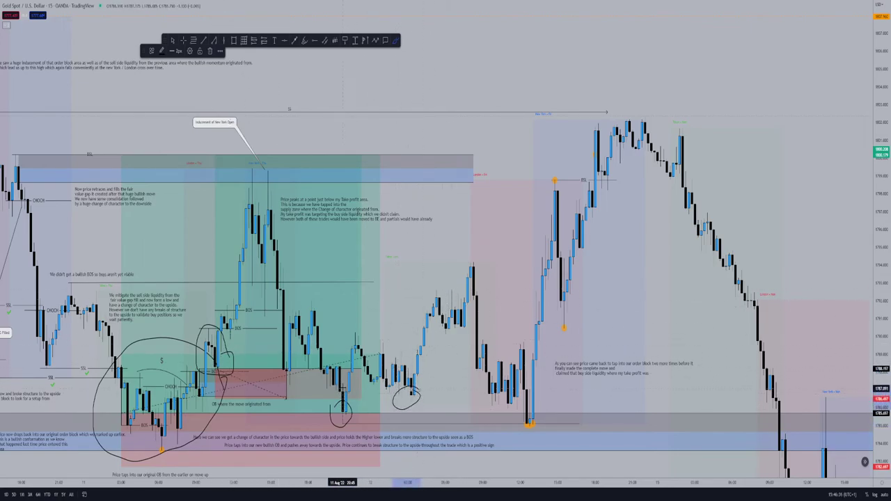
pyautogui.moveTo(346, 393); pyautogui.dragTo(418, 391)
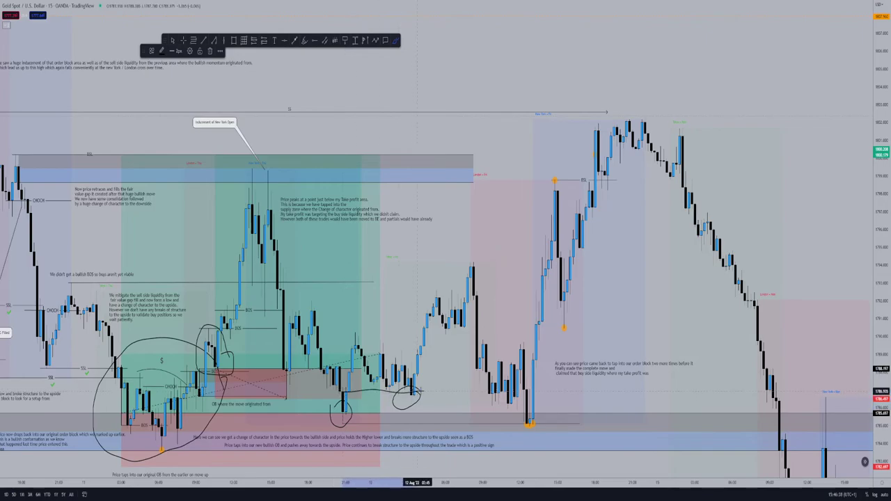
# - Clear the freehand circles and draw a trend line from 11 Aug 19:15 to about 23:15 with the CHOCH template
pyautogui.click(351, 404)
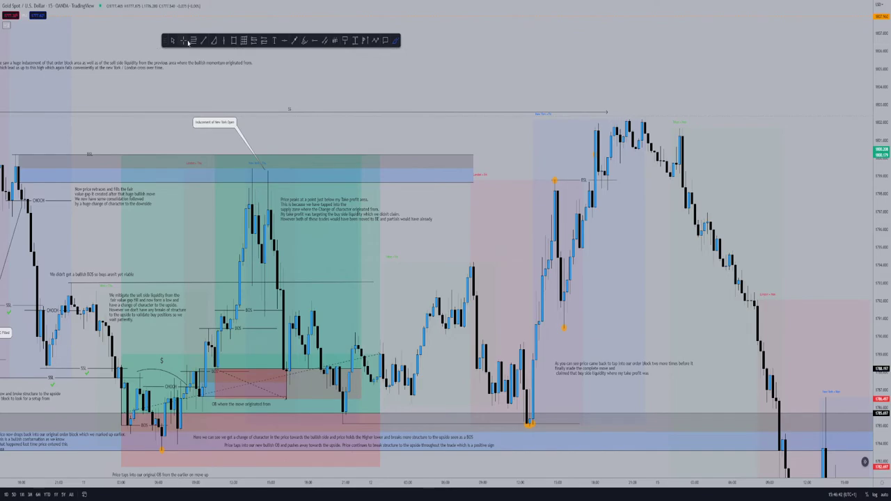
pyautogui.moveTo(429, 78); pyautogui.dragTo(443, 17)
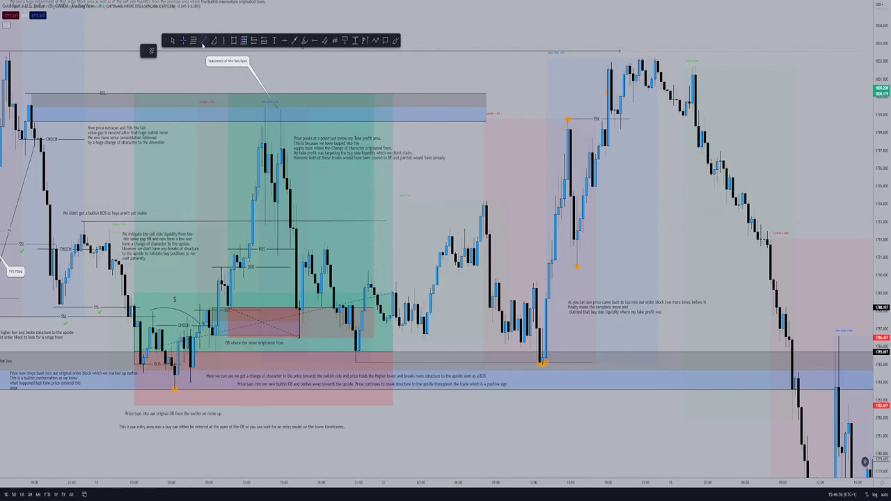
pyautogui.click(203, 41)
pyautogui.click(337, 306)
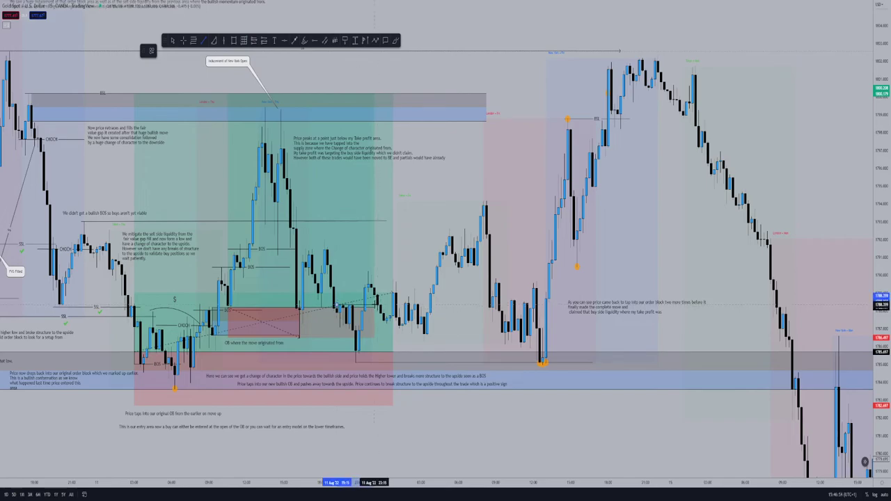
pyautogui.click(151, 50)
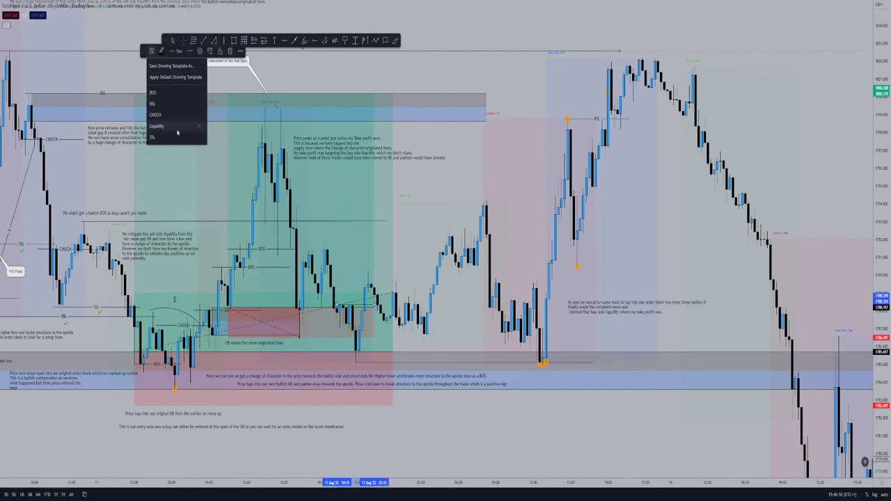
pyautogui.click(163, 114)
# - Draw an order block zone over the 11 Aug 20:45 candle, from about 1787.16 down to 1785.12 and extending to 12 Aug 05:30
pyautogui.scroll(4, 382, 250)
pyautogui.moveTo(175, 189)
pyautogui.mouseDown()
pyautogui.moveTo(689, 101)
pyautogui.moveTo(688, 36)
pyautogui.moveTo(503, 117)
pyautogui.moveTo(433, 86)
pyautogui.mouseUp()
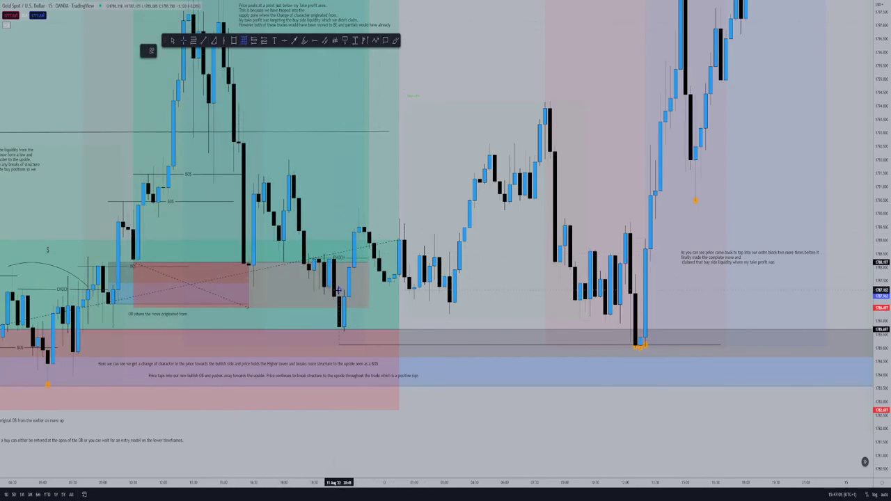
pyautogui.moveTo(339, 289)
pyautogui.mouseDown()
pyautogui.moveTo(421, 331)
pyautogui.moveTo(557, 350)
pyautogui.moveTo(495, 345)
pyautogui.mouseUp()
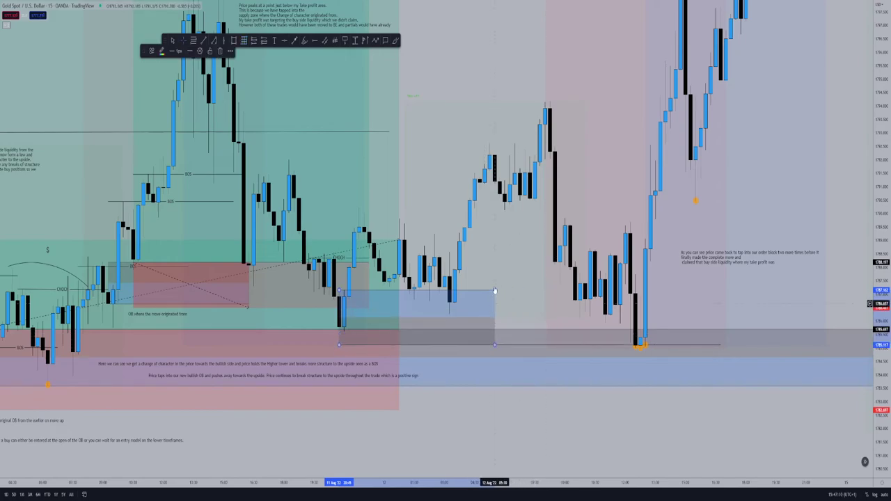
# - Place a long position at the 12 Aug 01:15 order block tap, with the stop below the zone, the target near 1800, extended past the rally
pyautogui.moveTo(511, 243); pyautogui.dragTo(475, 262)
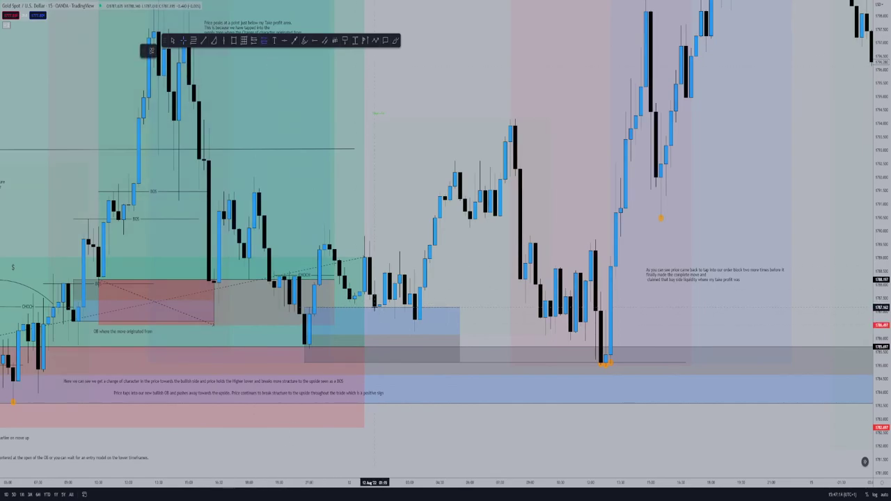
pyautogui.click(374, 307)
pyautogui.moveTo(374, 411); pyautogui.dragTo(374, 365)
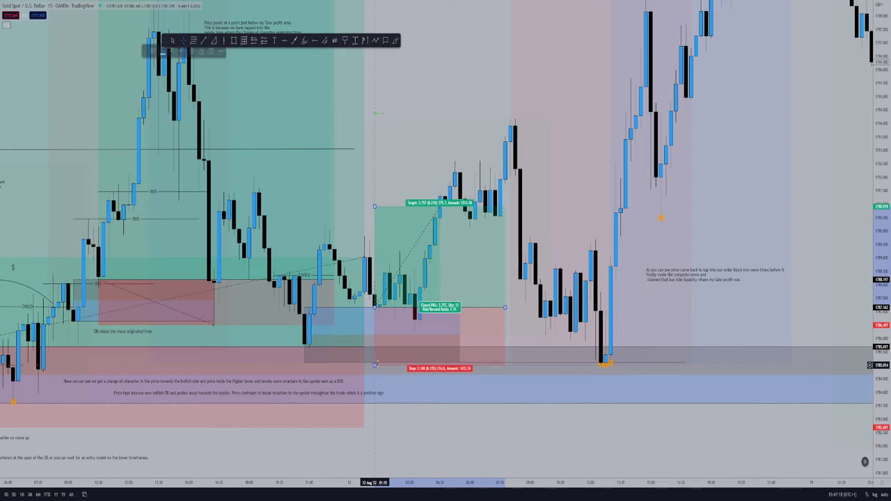
pyautogui.moveTo(407, 103); pyautogui.dragTo(384, 124)
pyautogui.click(366, 383)
pyautogui.click(385, 104)
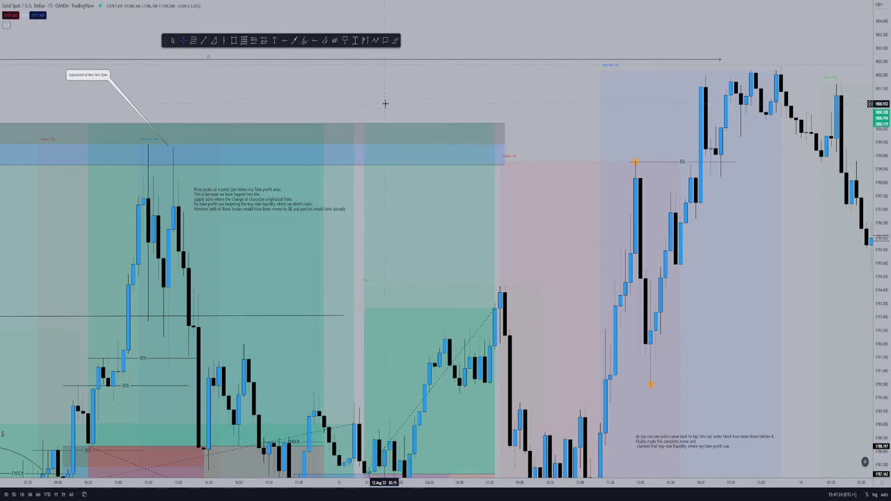
pyautogui.moveTo(544, 236); pyautogui.dragTo(531, 75)
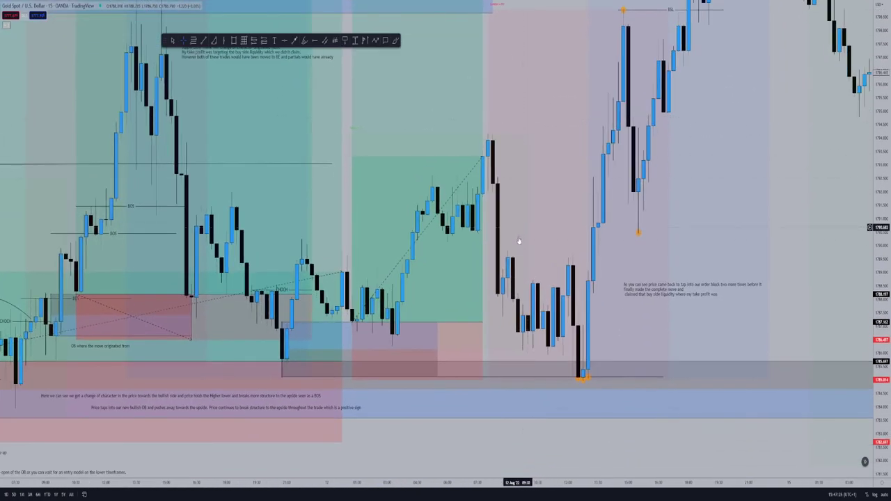
pyautogui.moveTo(482, 322); pyautogui.dragTo(612, 323)
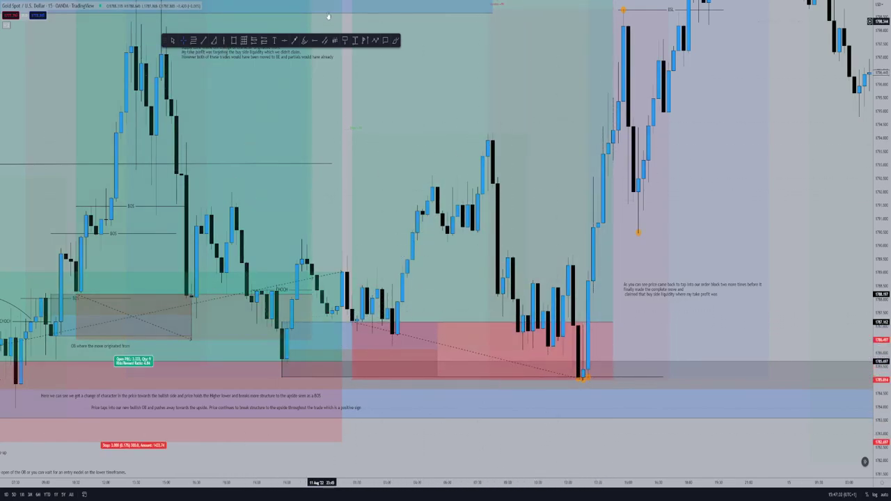
# - Draw a level line above the 11 Aug 18:15 high to the morning of 12 Aug and apply the BSL template
pyautogui.click(231, 192)
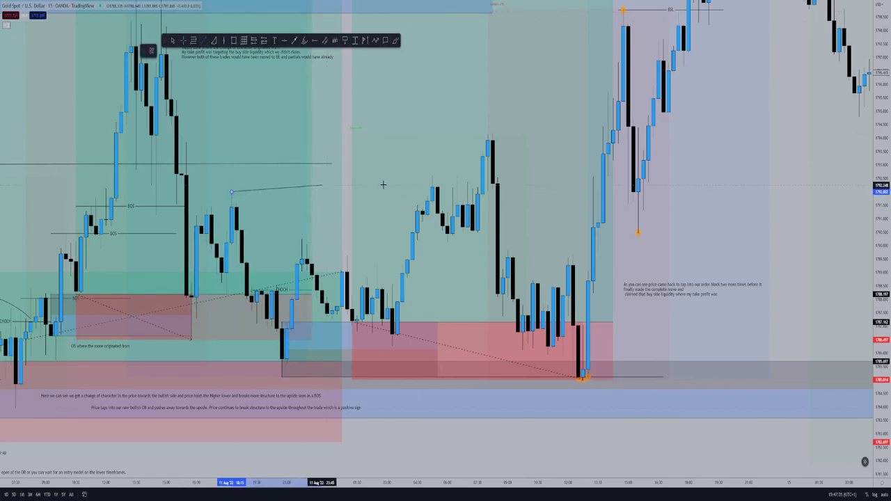
pyautogui.click(538, 191)
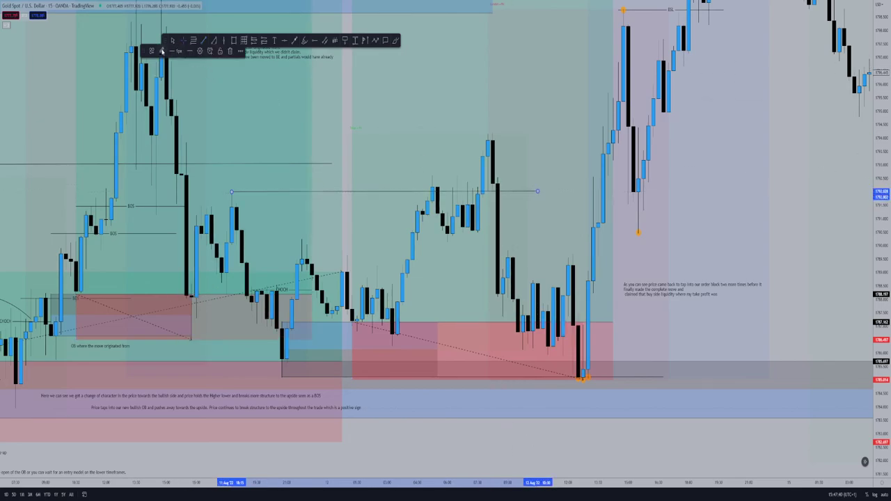
pyautogui.click(152, 51)
pyautogui.click(156, 104)
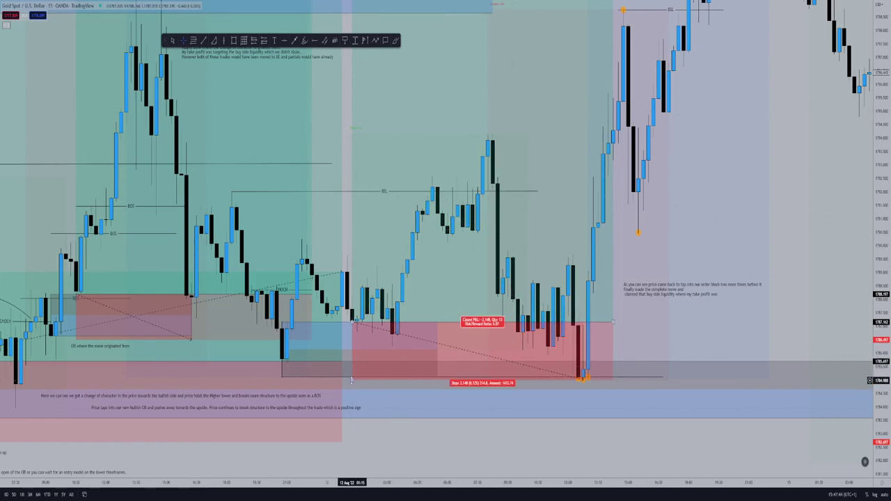
# - Move the long position's stop up to break-even, and delete the position and its order block zone
pyautogui.moveTo(351, 379); pyautogui.dragTo(352, 322)
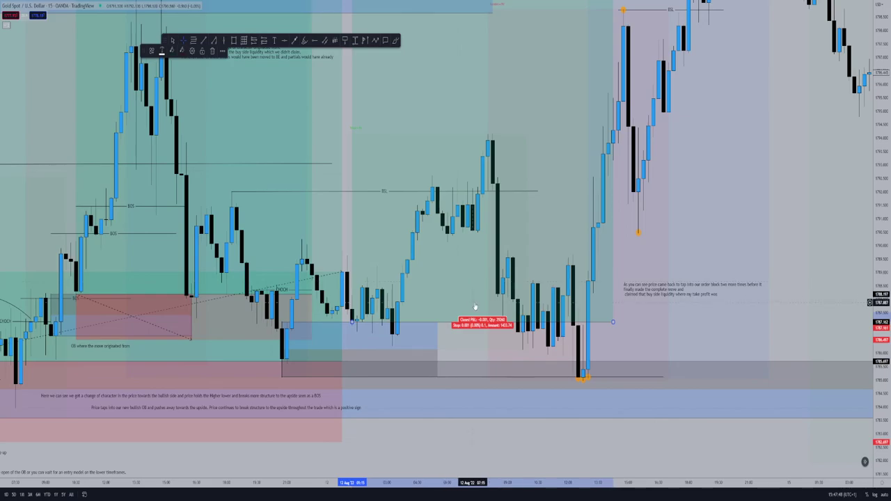
pyautogui.scroll(-2, 467, 294)
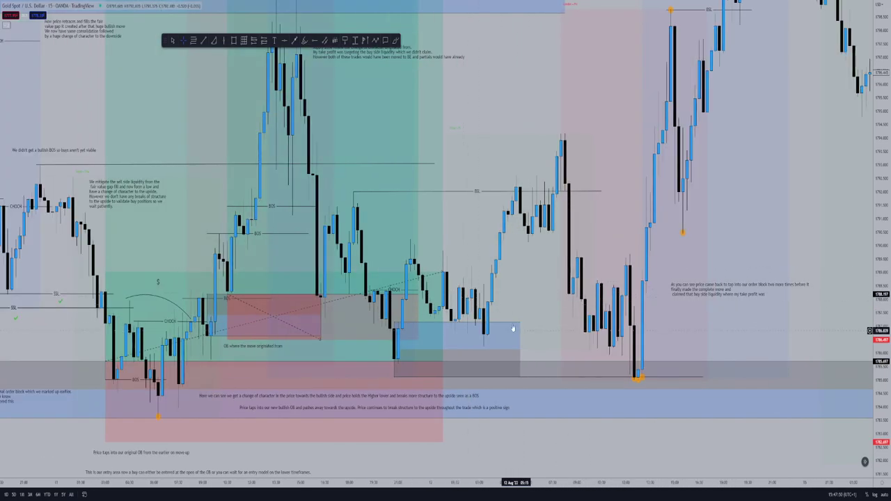
pyautogui.moveTo(513, 295); pyautogui.dragTo(384, 290)
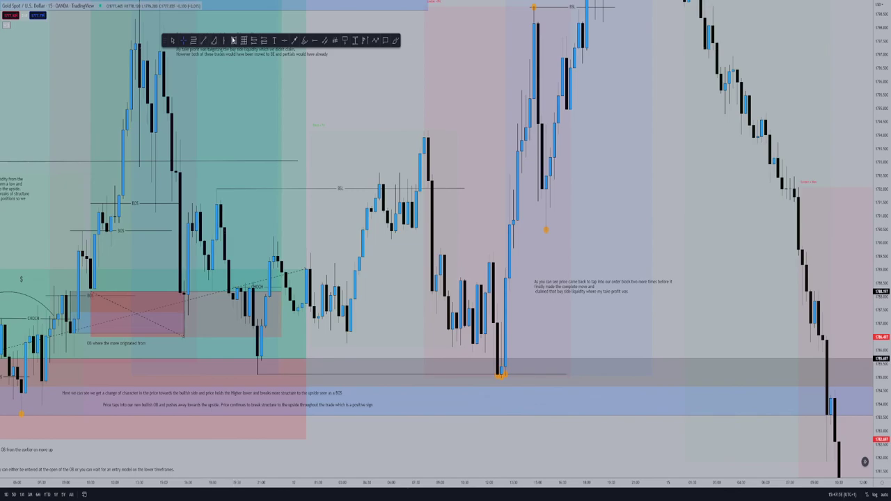
# - Box the 12 Aug consolidation from 08:00 with a rectangle and trim its end to the start of the rally
pyautogui.click(233, 41)
pyautogui.moveTo(423, 249); pyautogui.dragTo(526, 355)
pyautogui.click(407, 281)
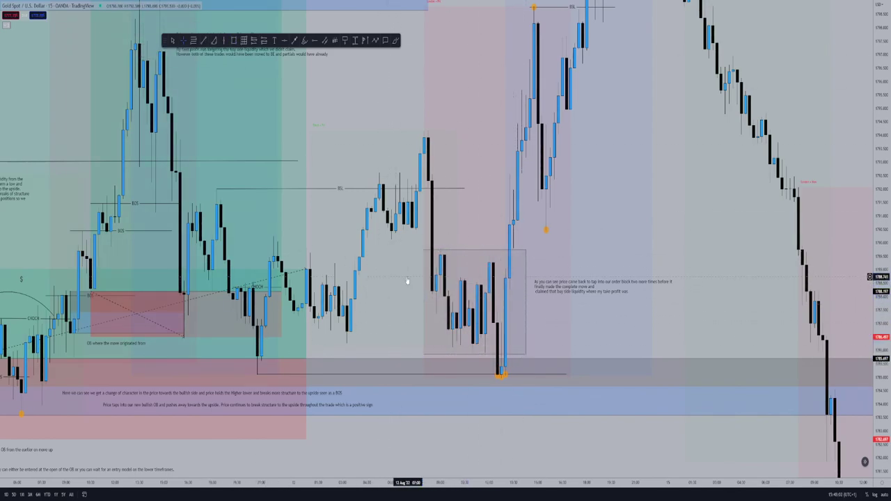
pyautogui.moveTo(409, 279); pyautogui.dragTo(356, 266)
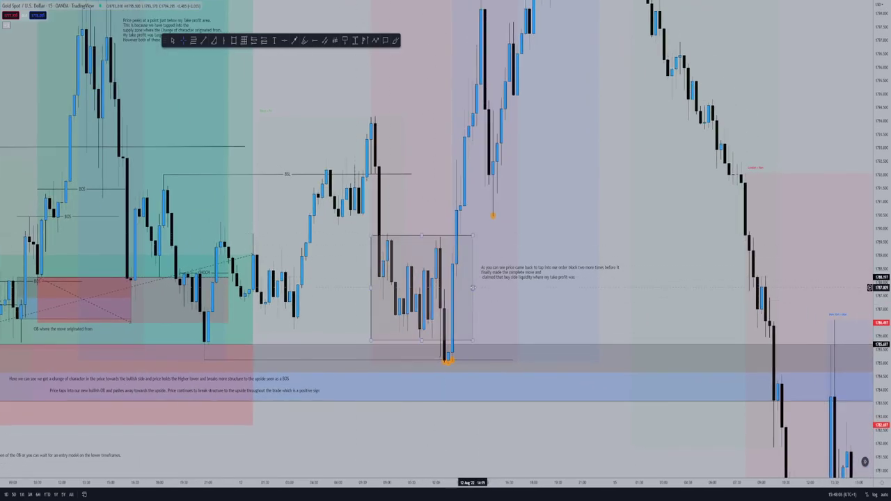
pyautogui.moveTo(472, 273); pyautogui.dragTo(459, 275)
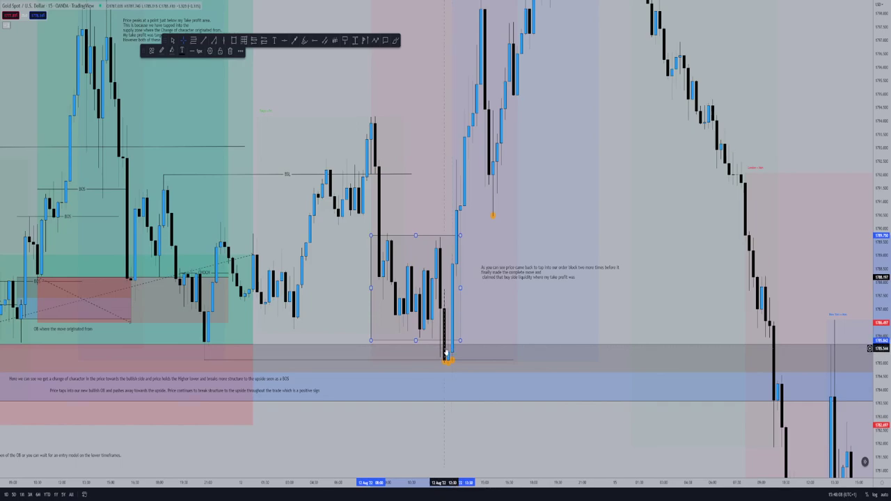
# - Circle the 12 Aug order block tap below the consolidation freehand, and delete the circle and the rectangle
pyautogui.click(431, 122)
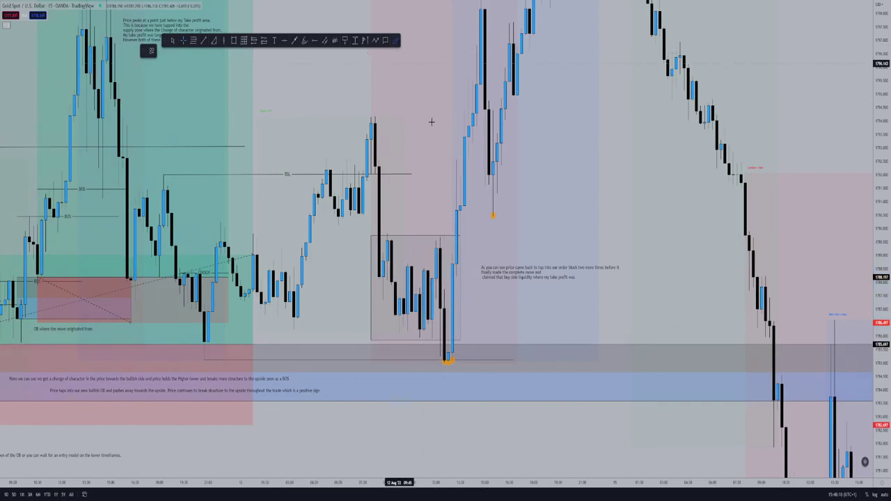
pyautogui.click(451, 343)
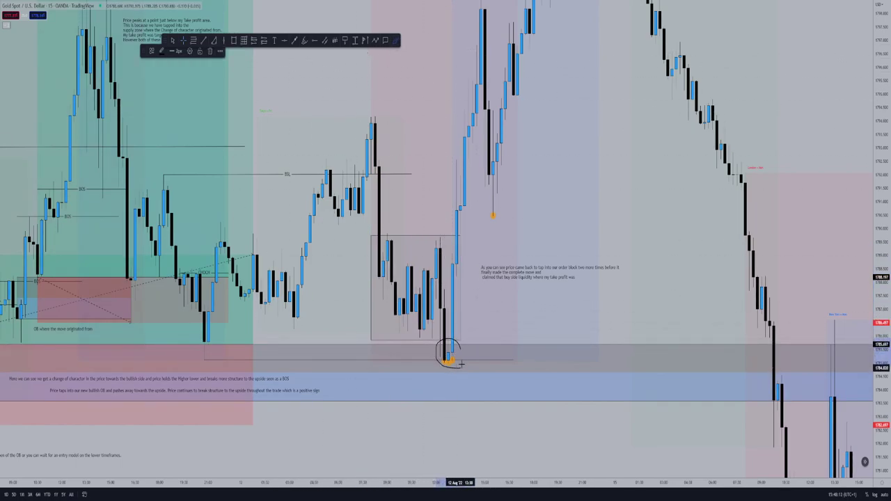
pyautogui.press('Delete')
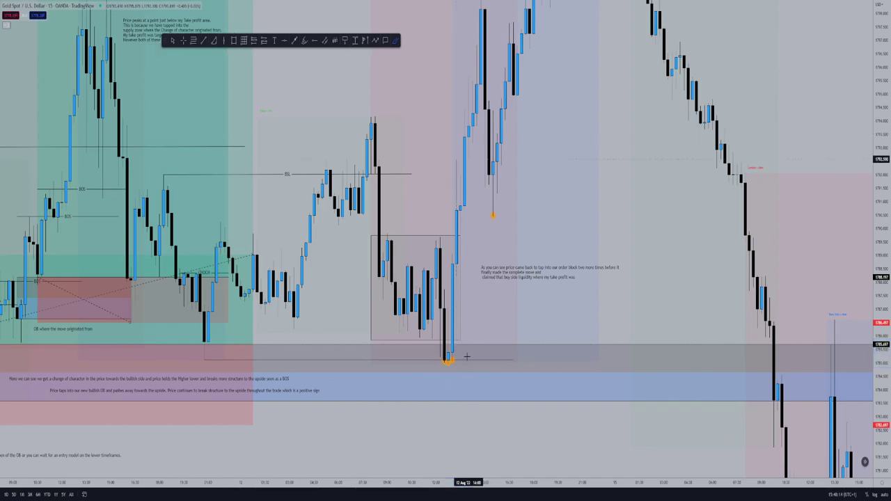
pyautogui.click(181, 40)
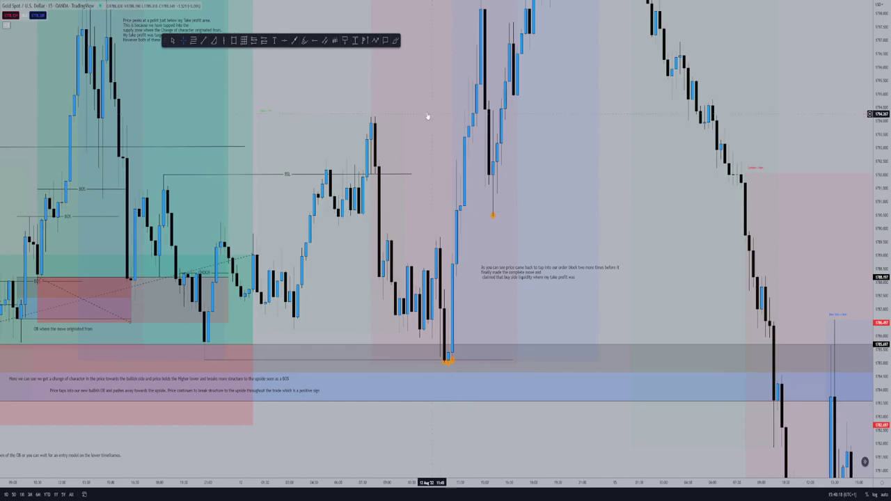
# - Review the 12 Aug rally to its highs and the following sell-off, returning to the 11 Aug long trades
pyautogui.moveTo(426, 116); pyautogui.dragTo(361, 327)
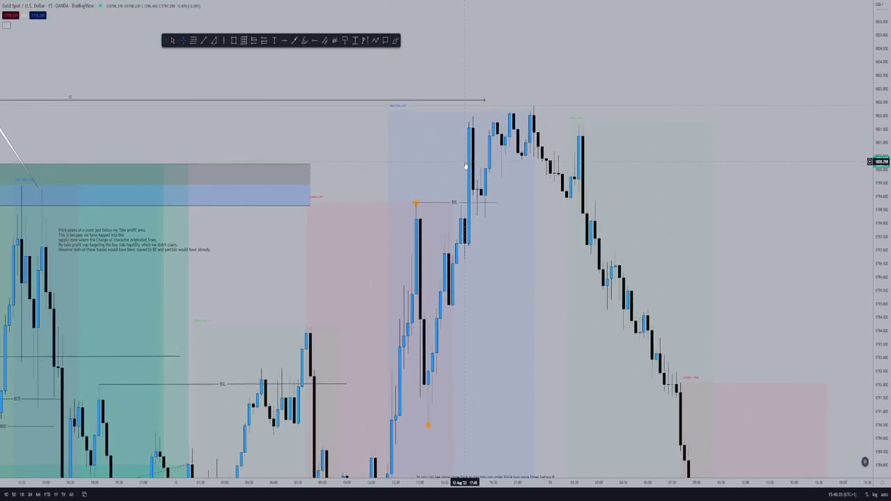
pyautogui.moveTo(531, 312); pyautogui.dragTo(494, 203)
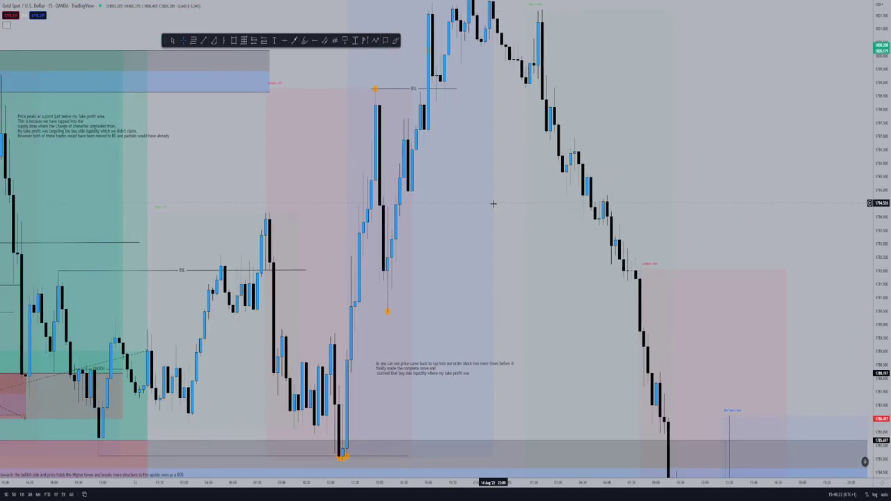
pyautogui.moveTo(879, 34); pyautogui.dragTo(856, 167)
pyautogui.moveTo(519, 173); pyautogui.dragTo(471, 241)
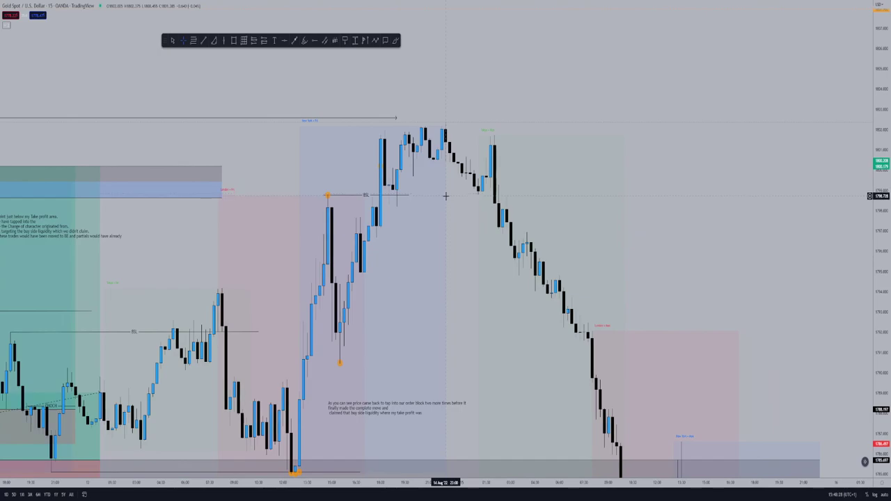
pyautogui.moveTo(435, 267)
pyautogui.mouseDown()
pyautogui.moveTo(469, 195)
pyautogui.moveTo(540, 142)
pyautogui.mouseUp()
pyautogui.moveTo(284, 139); pyautogui.dragTo(511, 148)
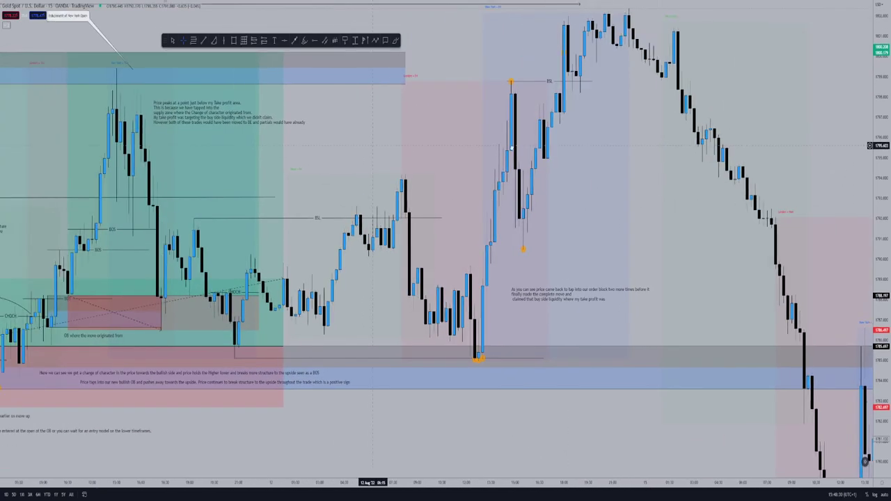
pyautogui.hscroll(-5, 512, 148)
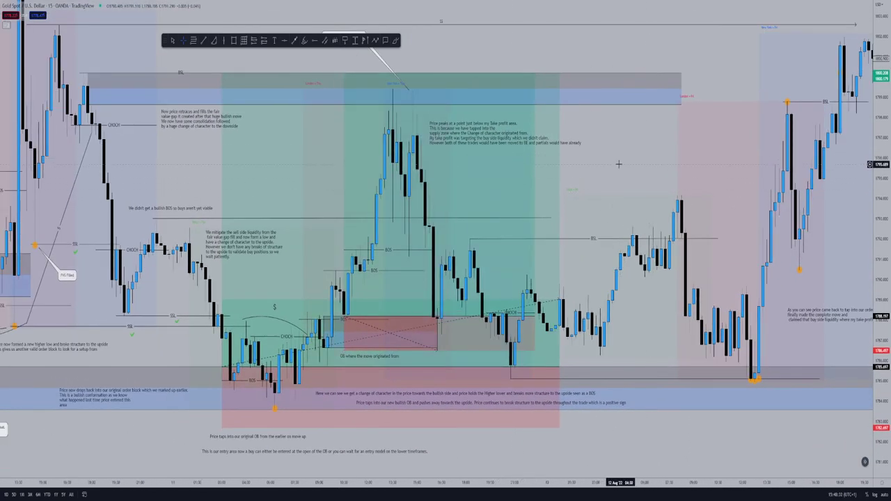